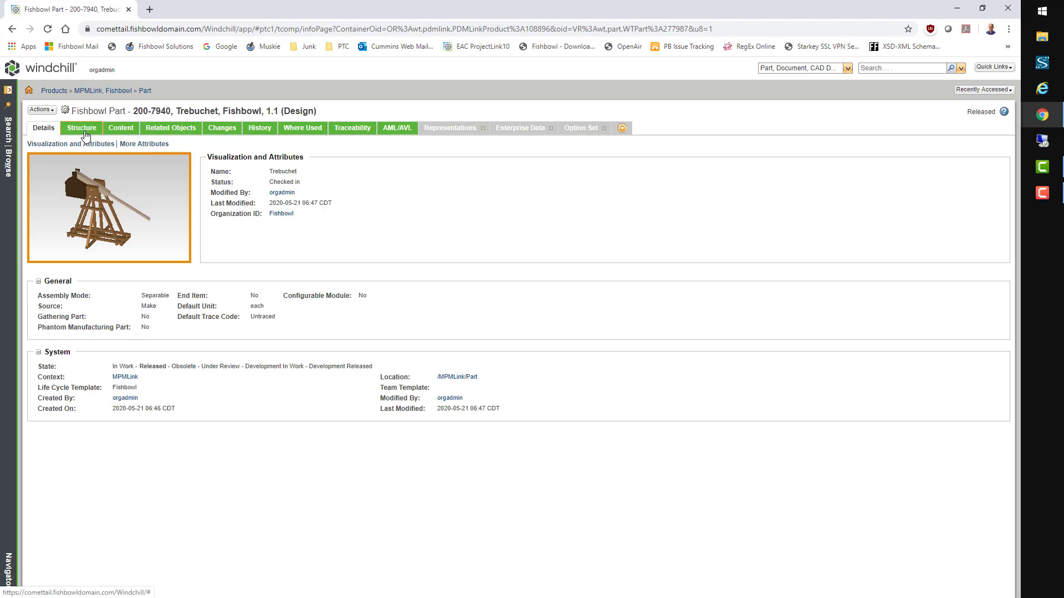
Step: Expand all four Trebuchet subassemblies by one level, then bring up the part's Open in actions
click(84, 129)
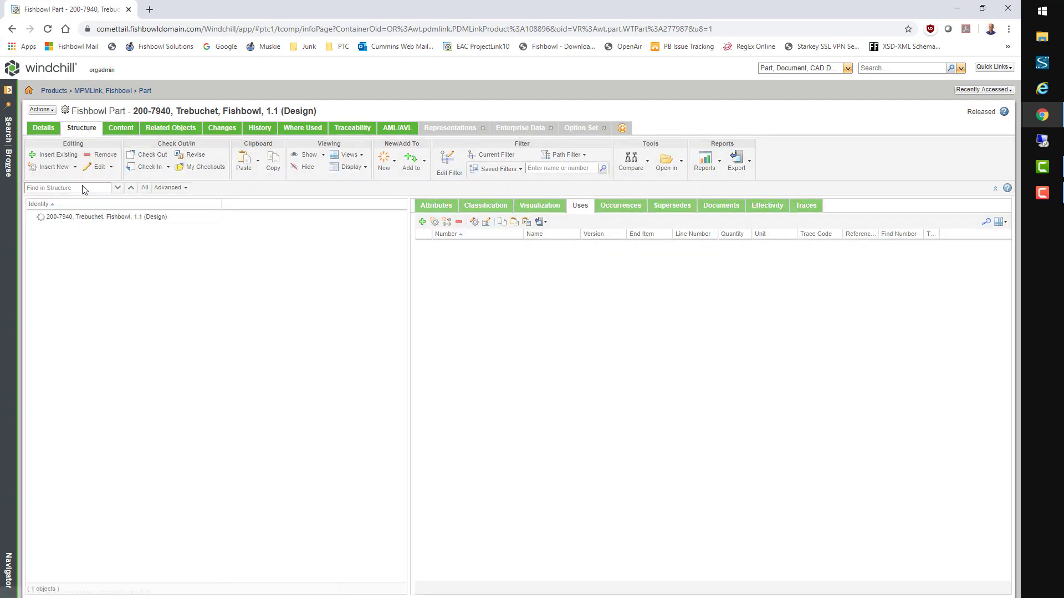
click(61, 230)
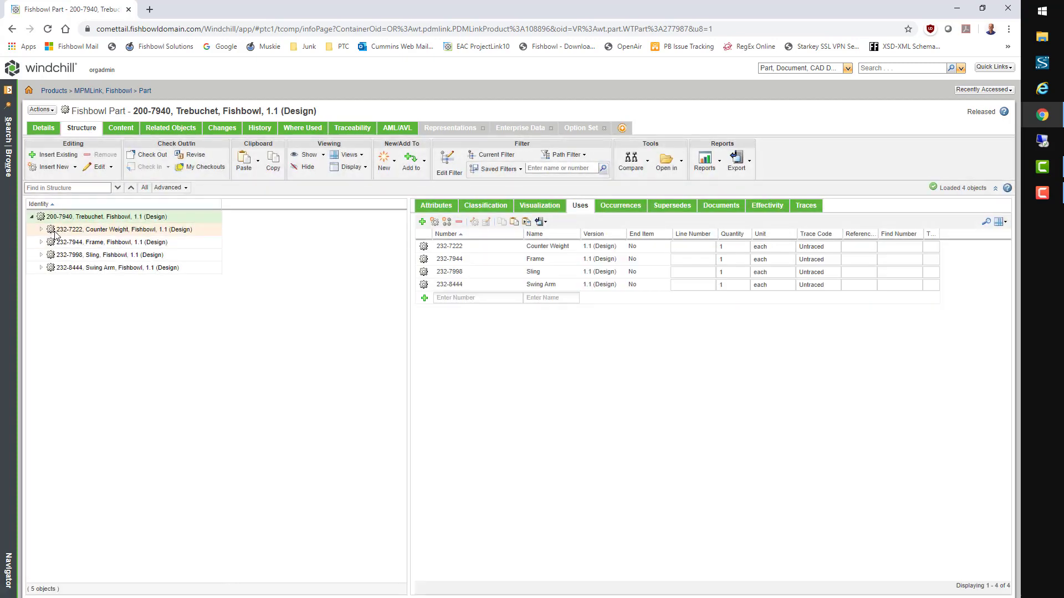
shift+click(72, 268)
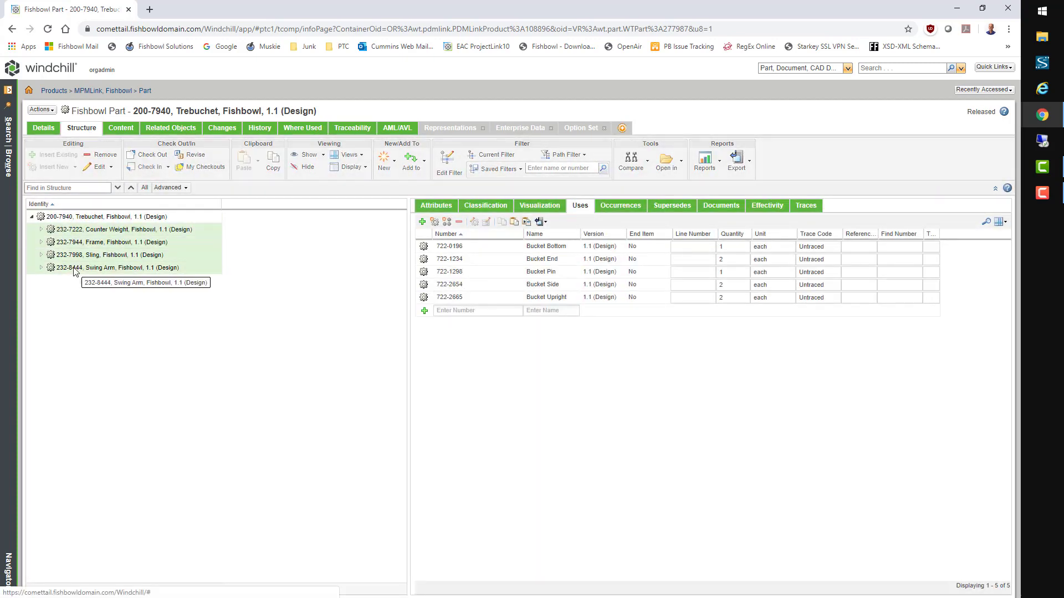
click(365, 167)
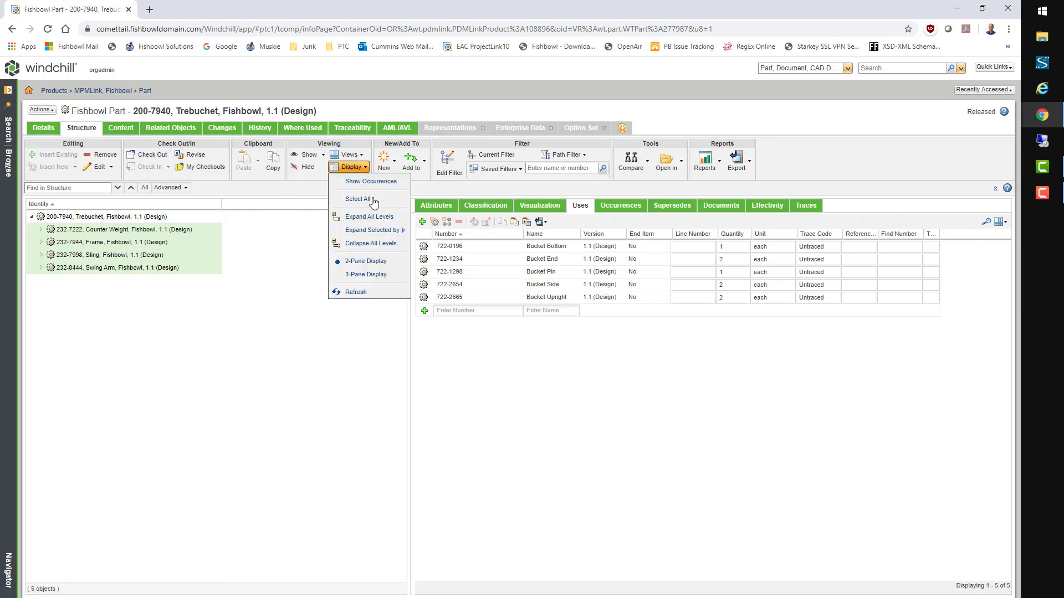
mouse_move(383, 229)
click(422, 237)
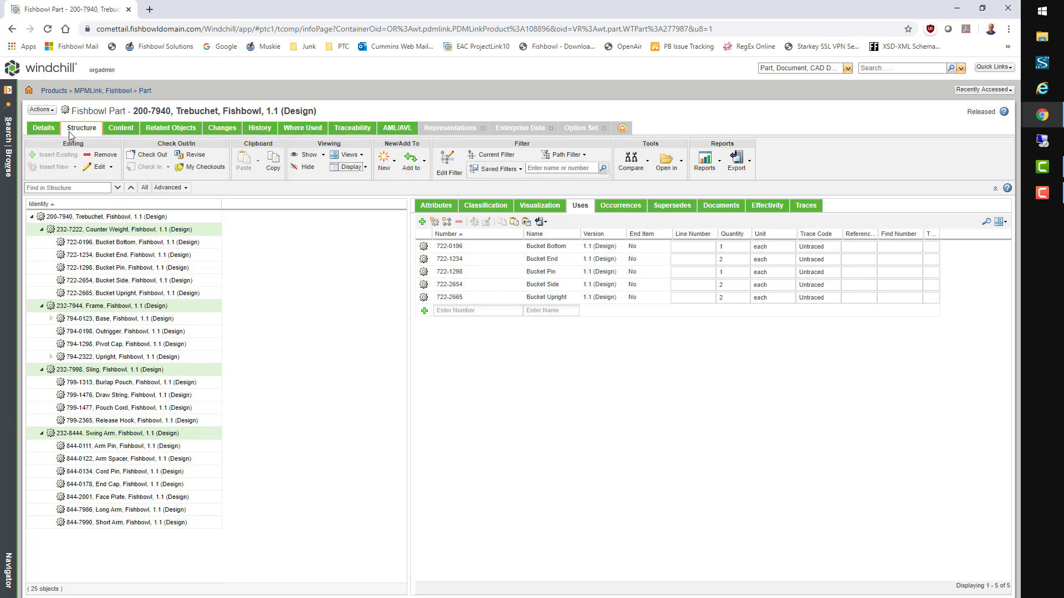
click(43, 110)
mouse_move(97, 93)
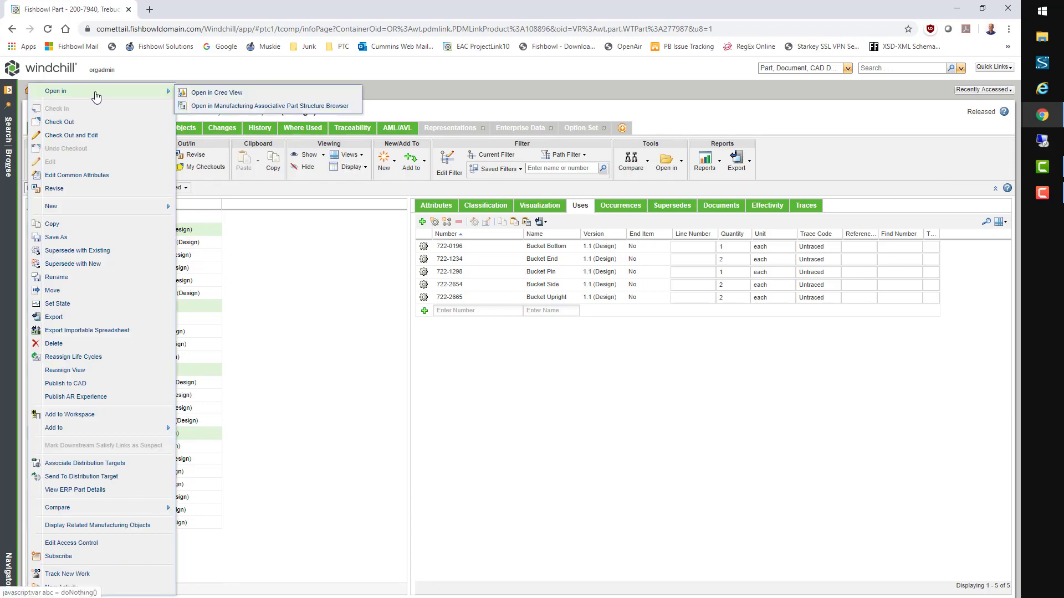
Step: Open the Trebuchet in the manufacturing browser and branch it, duplicating children without propagating
click(212, 107)
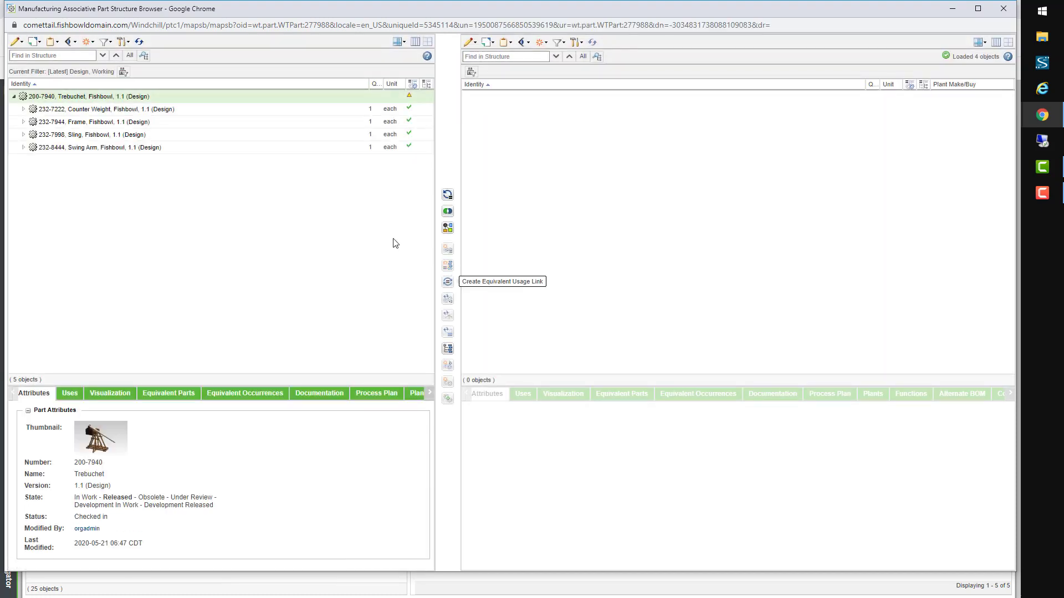
right_click(280, 98)
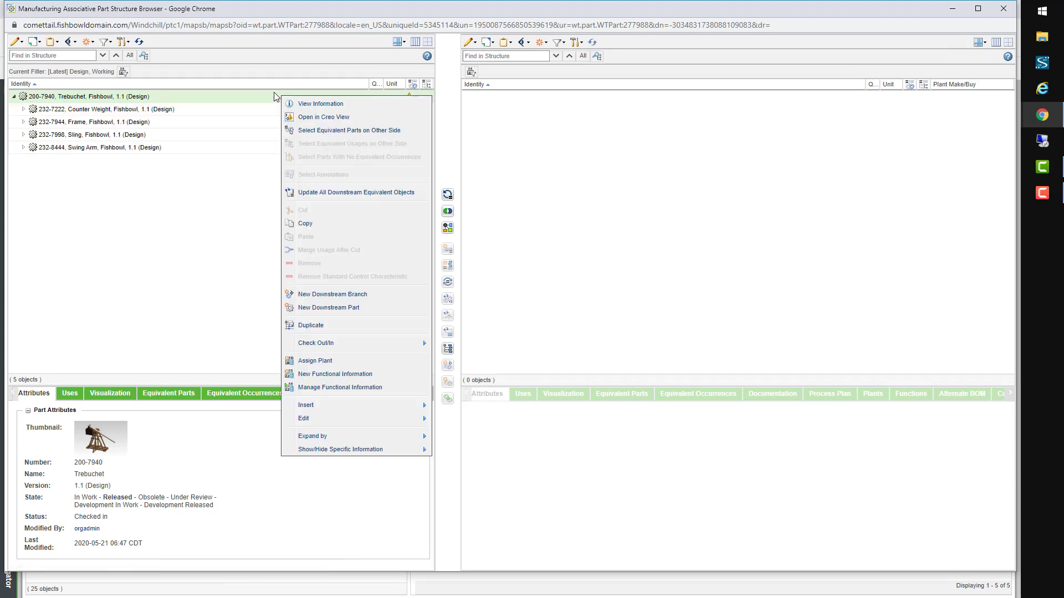
click(362, 297)
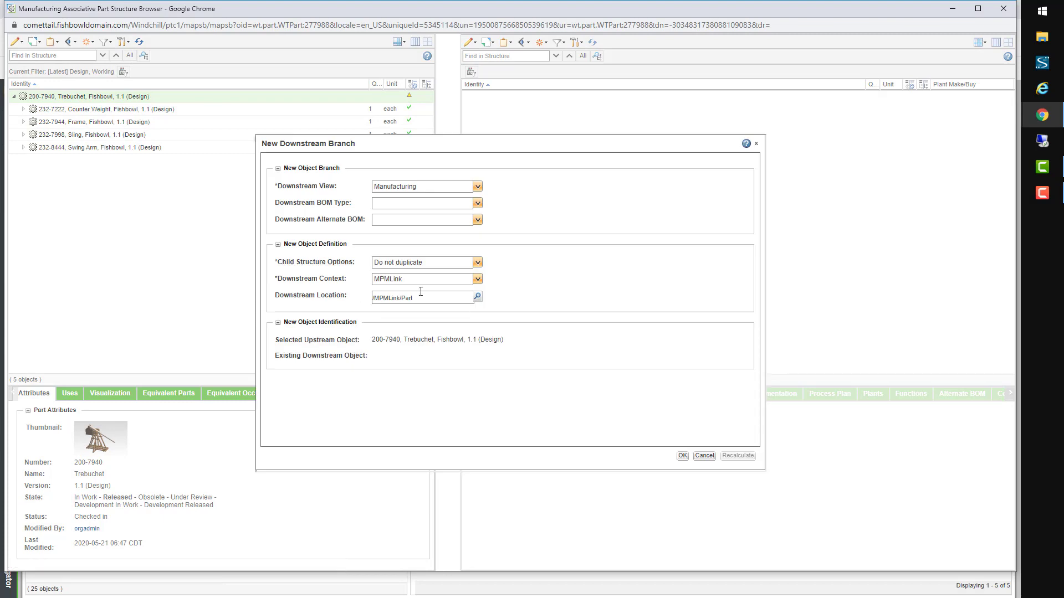
click(478, 264)
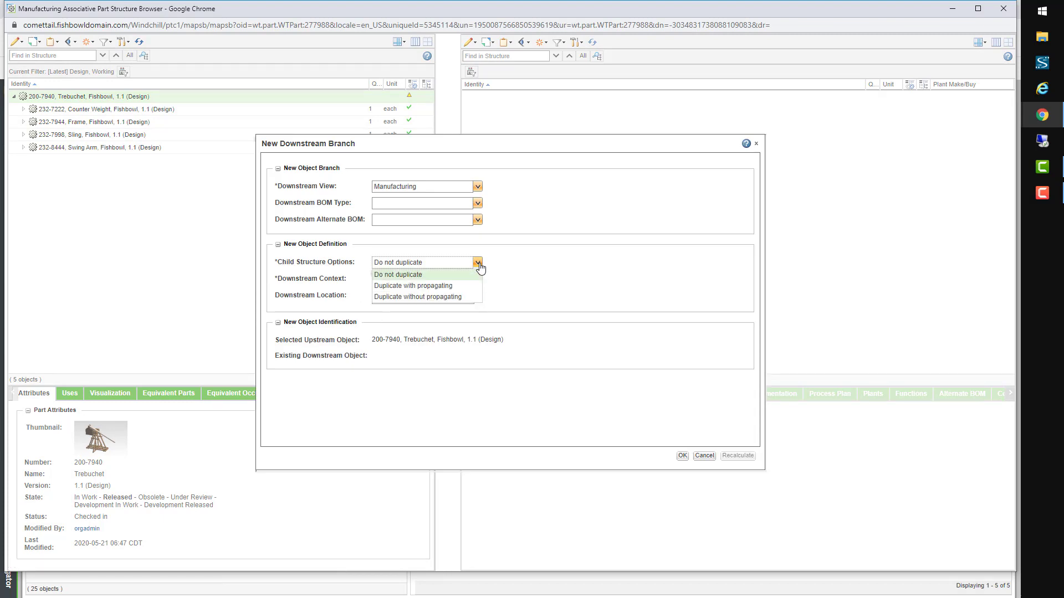
click(454, 298)
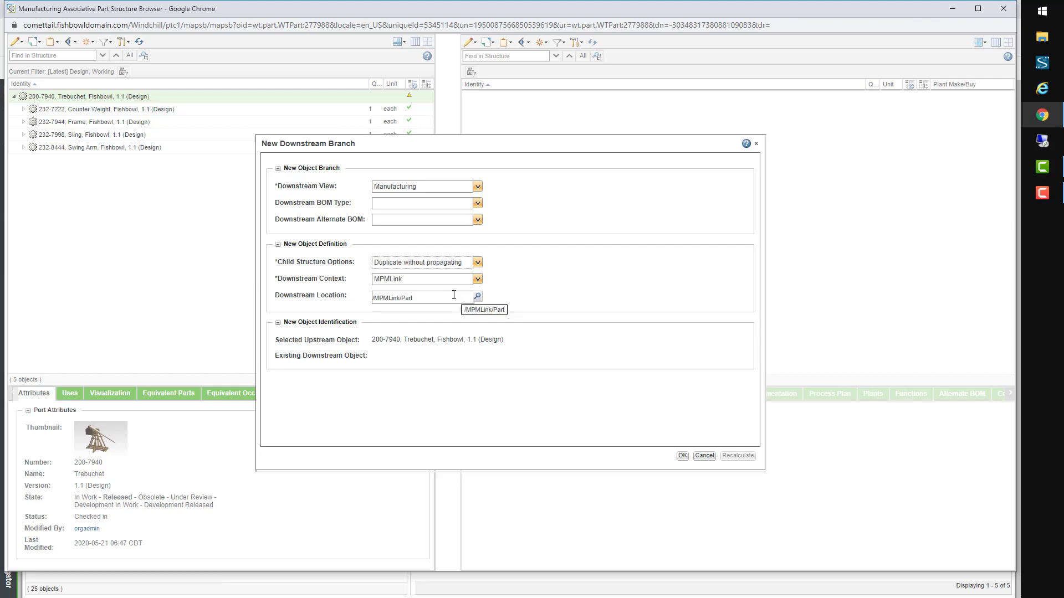
click(682, 457)
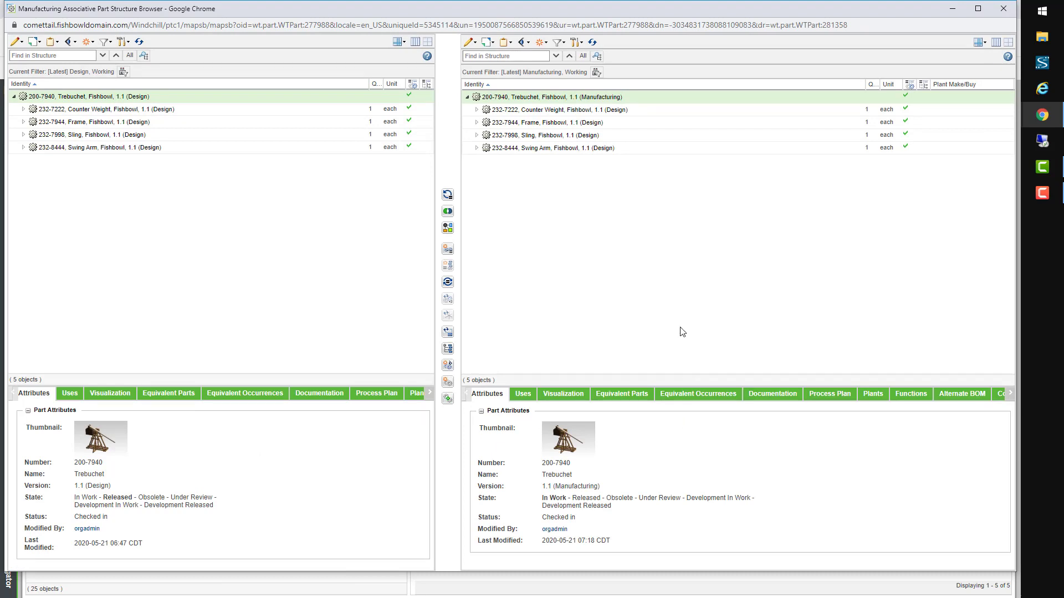
click(477, 110)
Step: Branch the 232-7222 Counter Weight downstream, cancelling the existing-object lookup
click(522, 112)
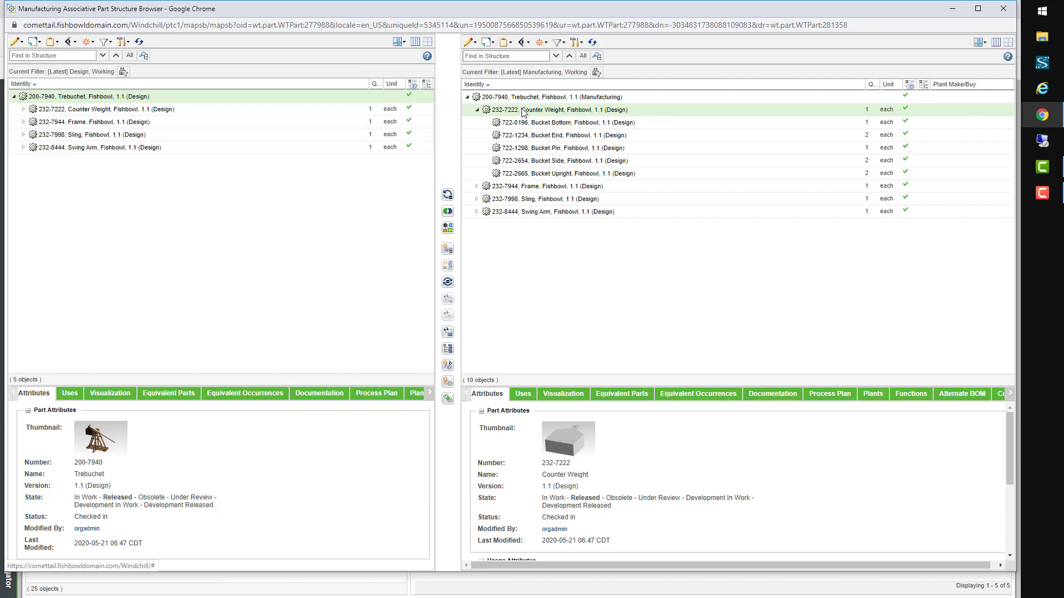
right_click(523, 112)
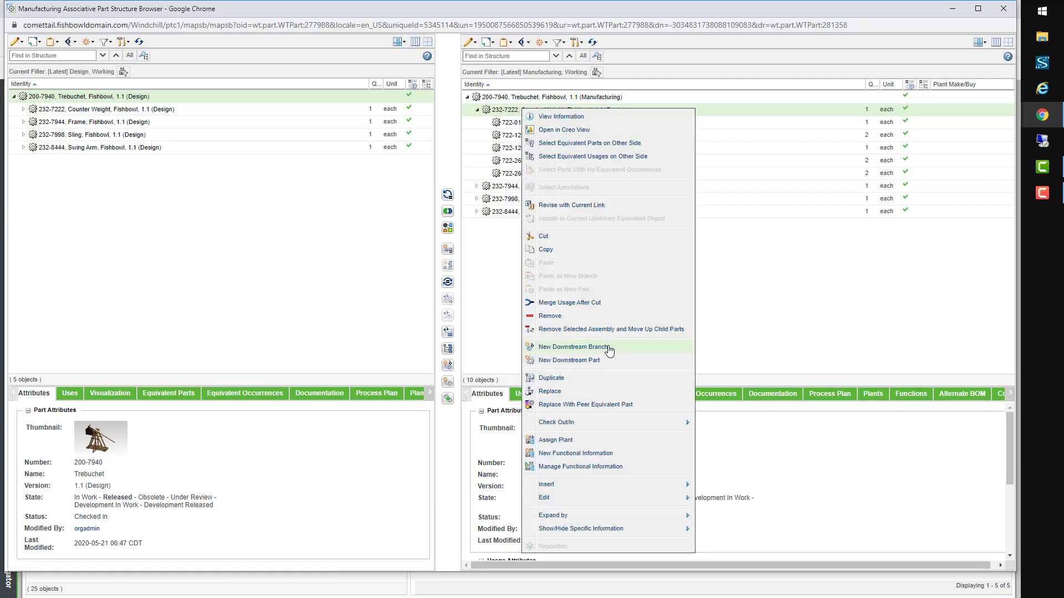
click(612, 349)
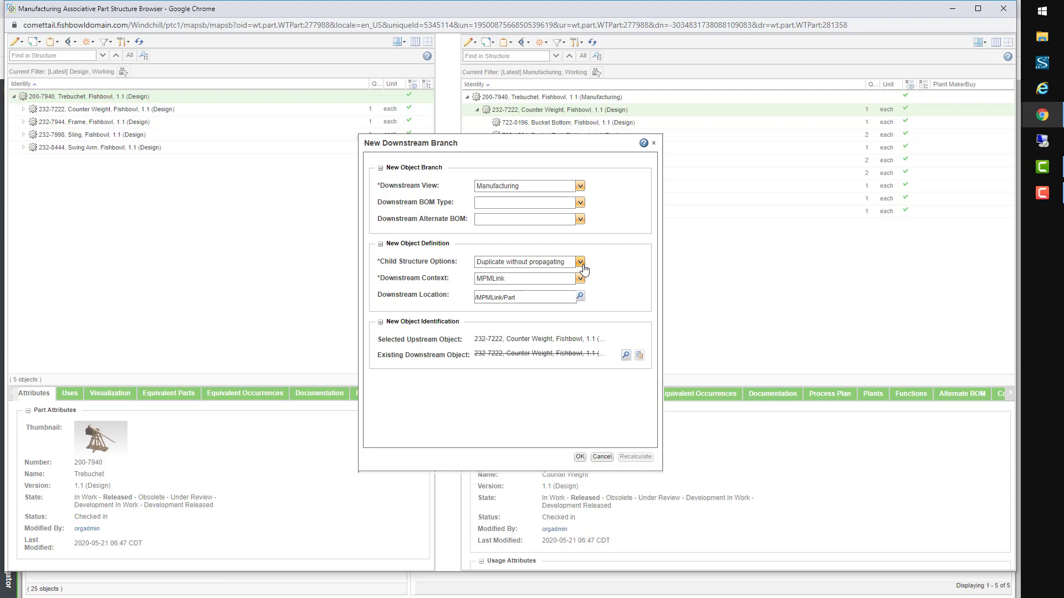
click(626, 355)
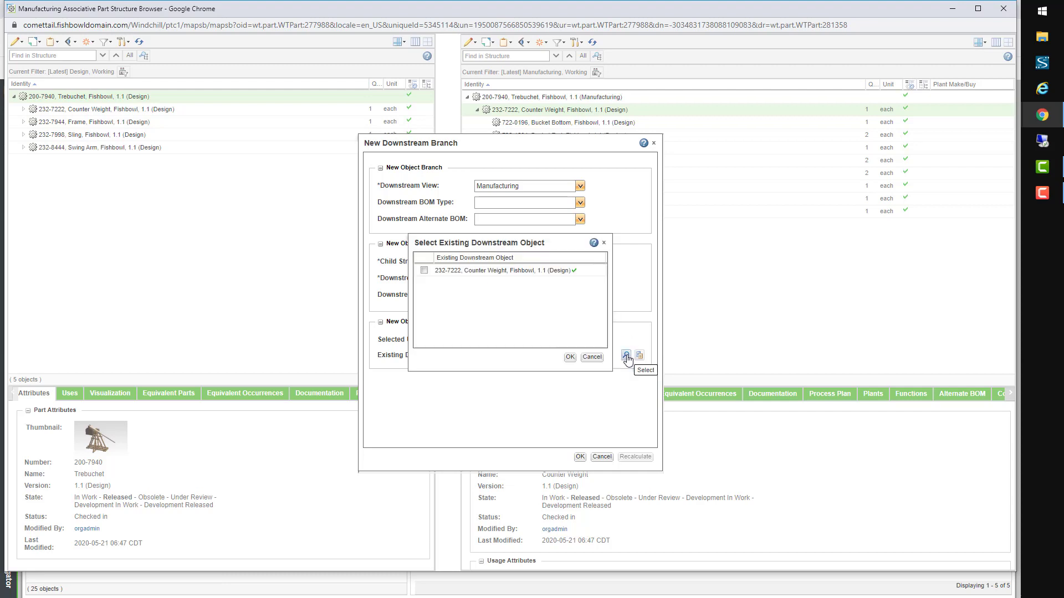
click(592, 357)
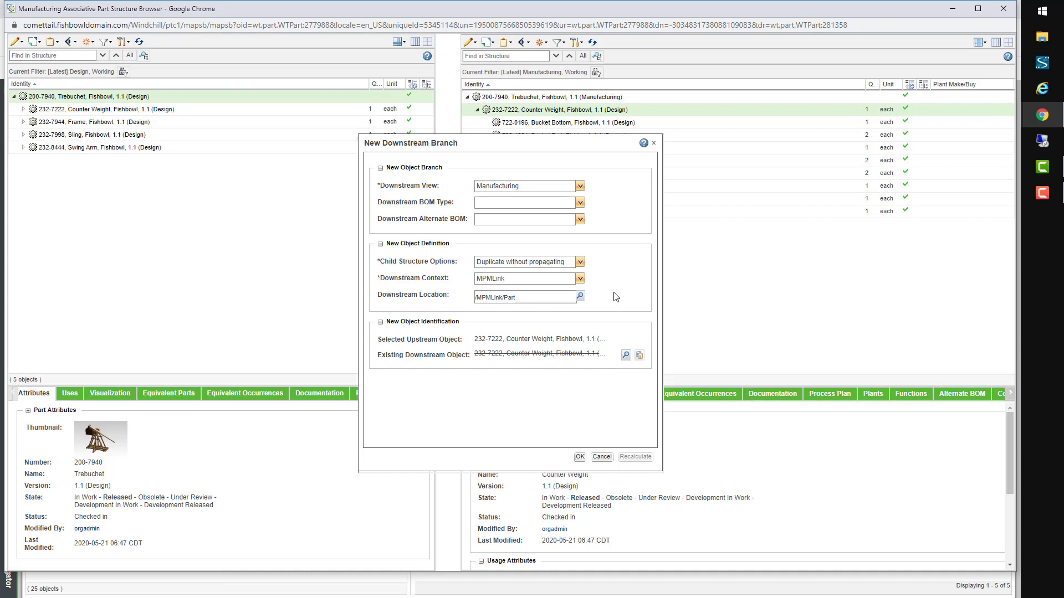
click(579, 457)
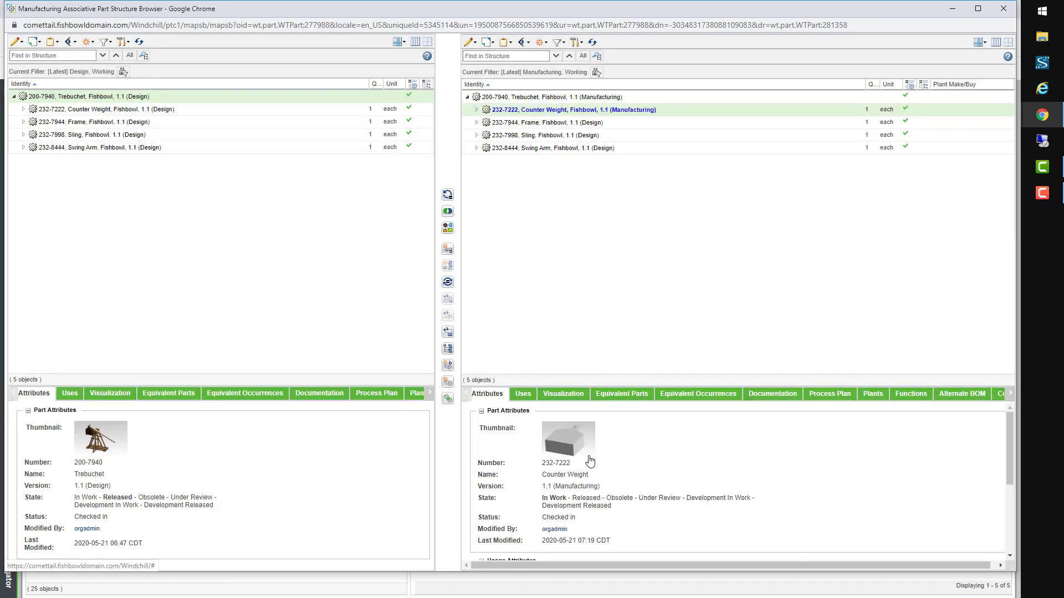
Step: Check out the Counter Weight and insert new part 722-2653 'Bucket Side Assembly'
click(476, 109)
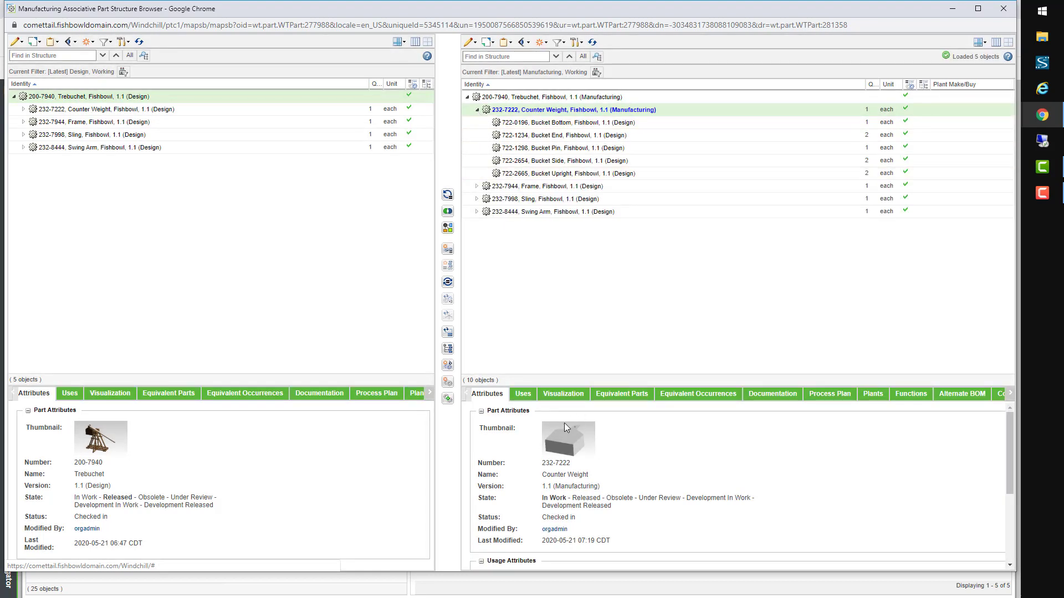
click(524, 394)
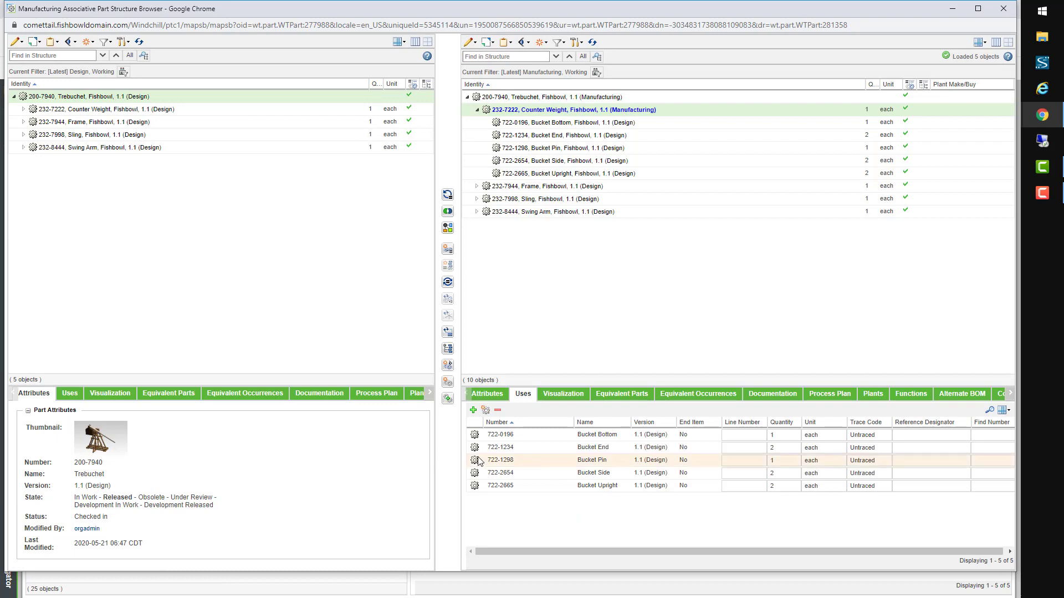
click(485, 410)
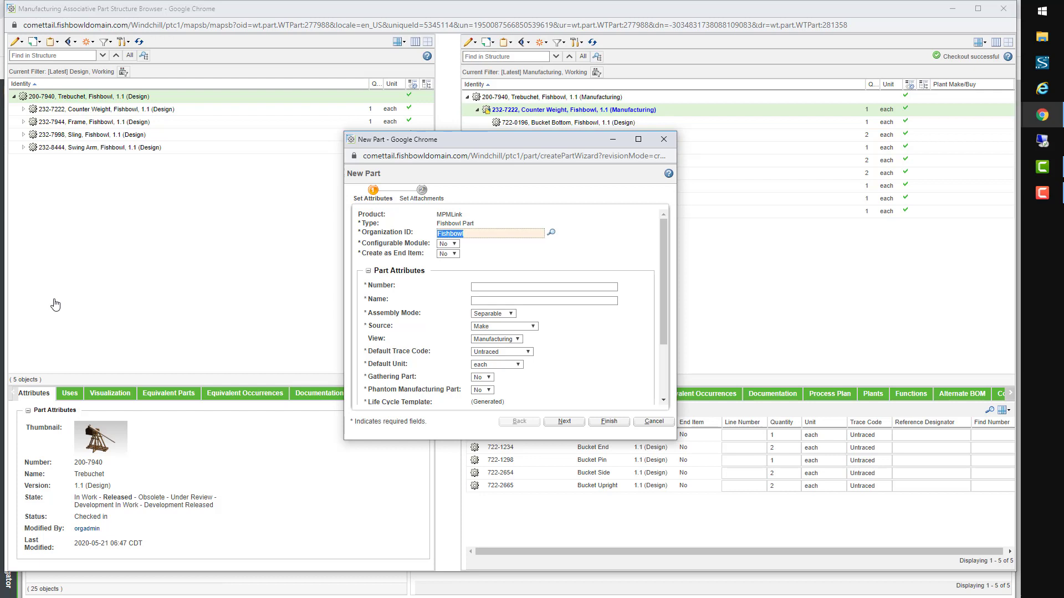
click(501, 285)
text(722-2653)
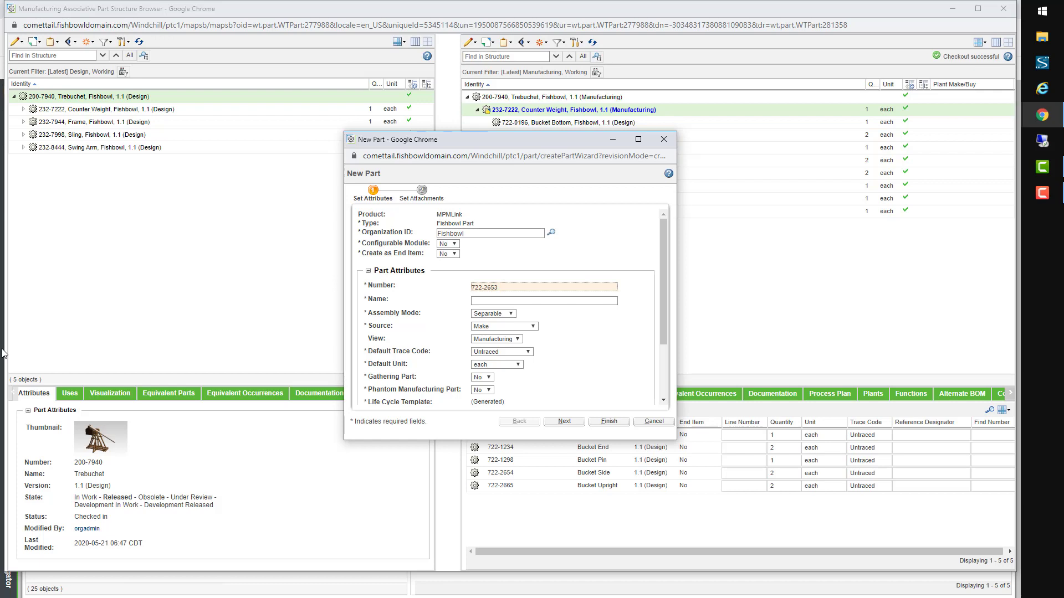
click(543, 302)
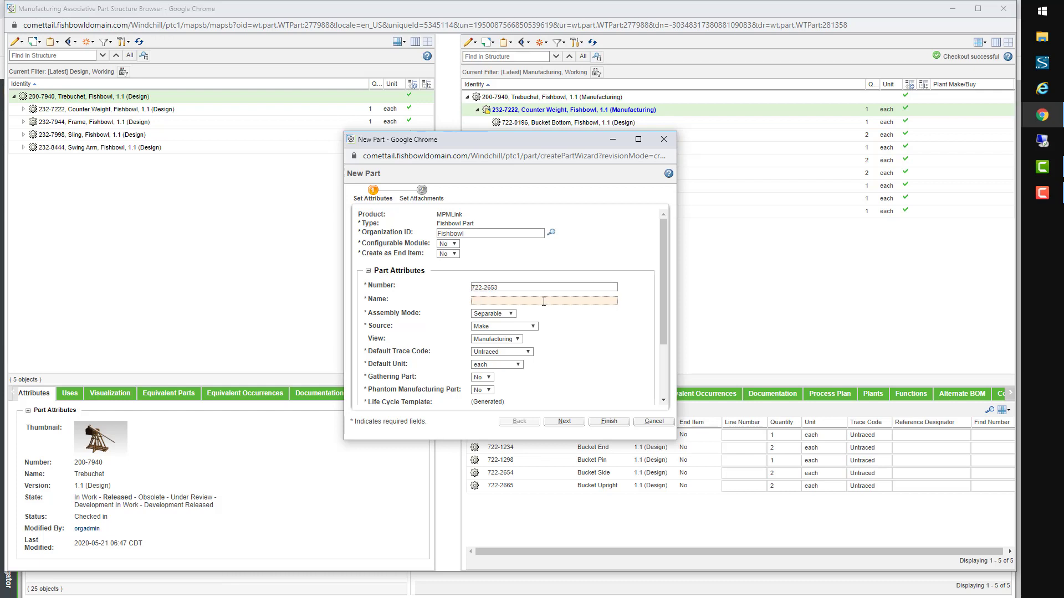
text(Bucket Side Assembly)
click(609, 422)
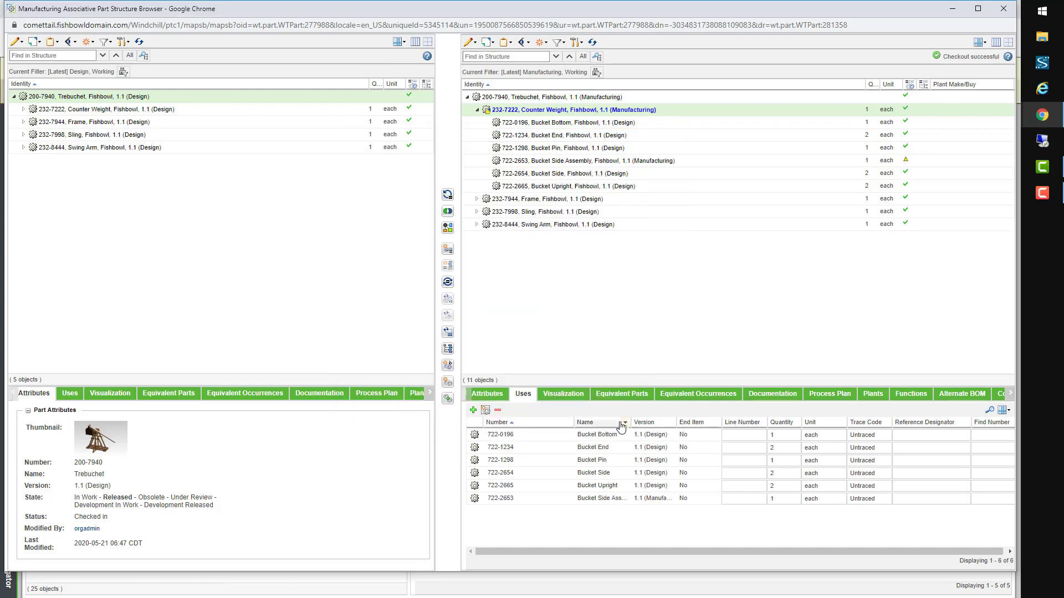
Step: Set Bucket Side Assembly's quantity to 2 and select the Bucket Side and Bucket Upright parts
click(785, 499)
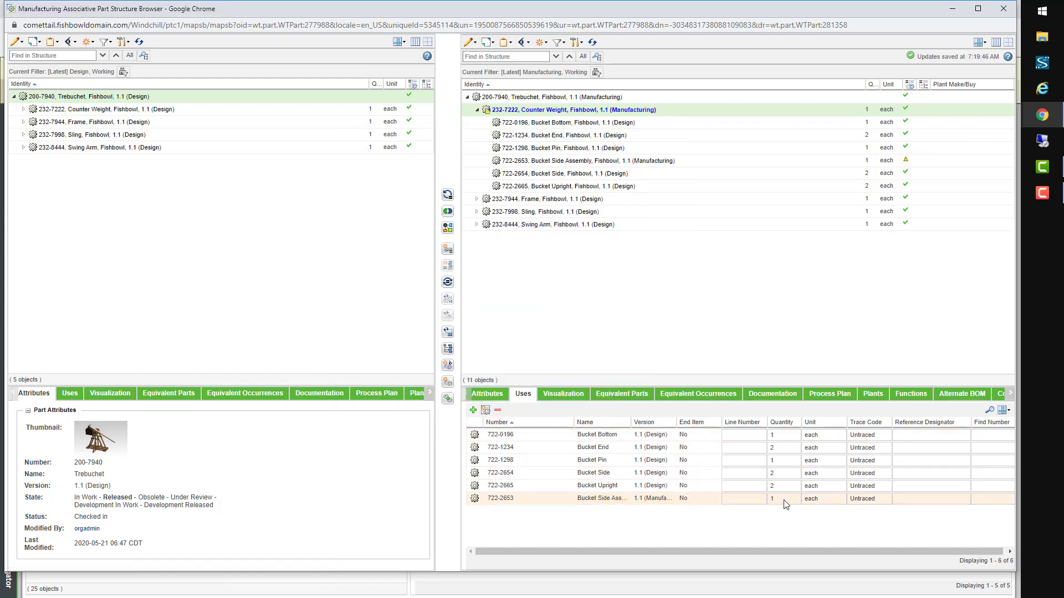
text(2)
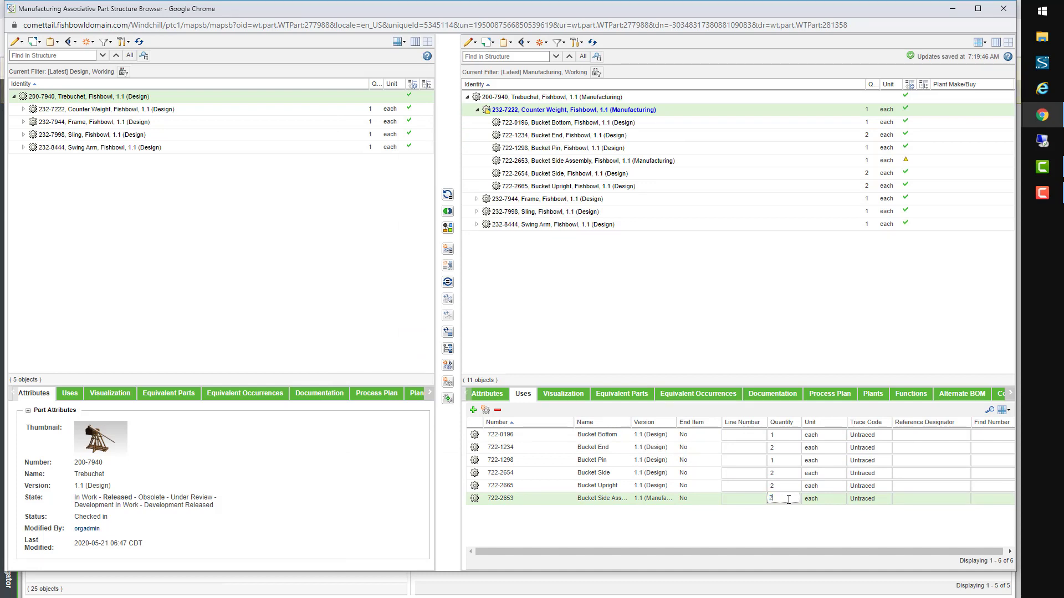
key(Return)
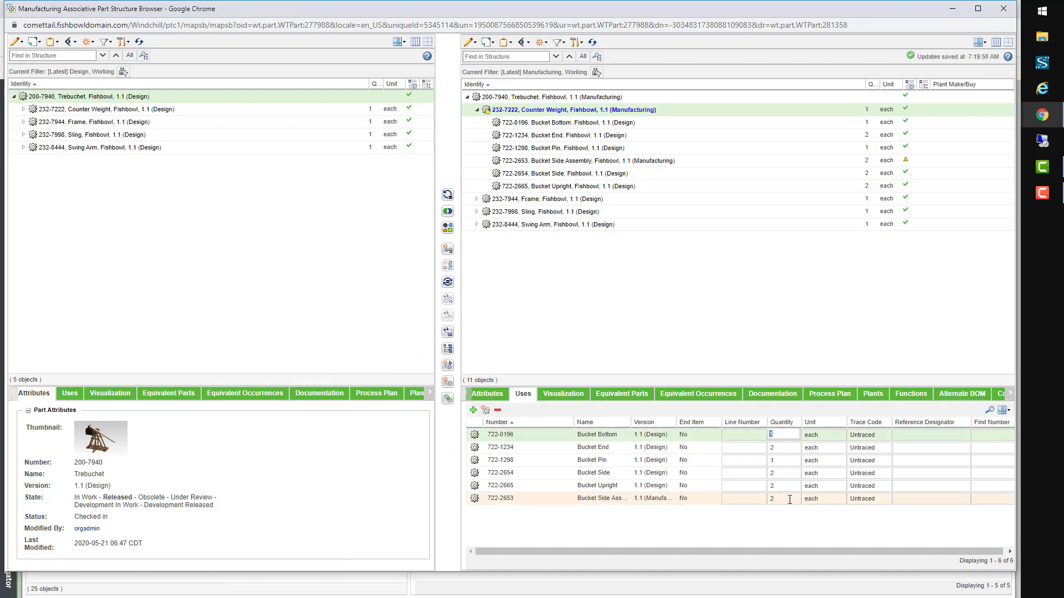
click(622, 174)
shift+click(636, 186)
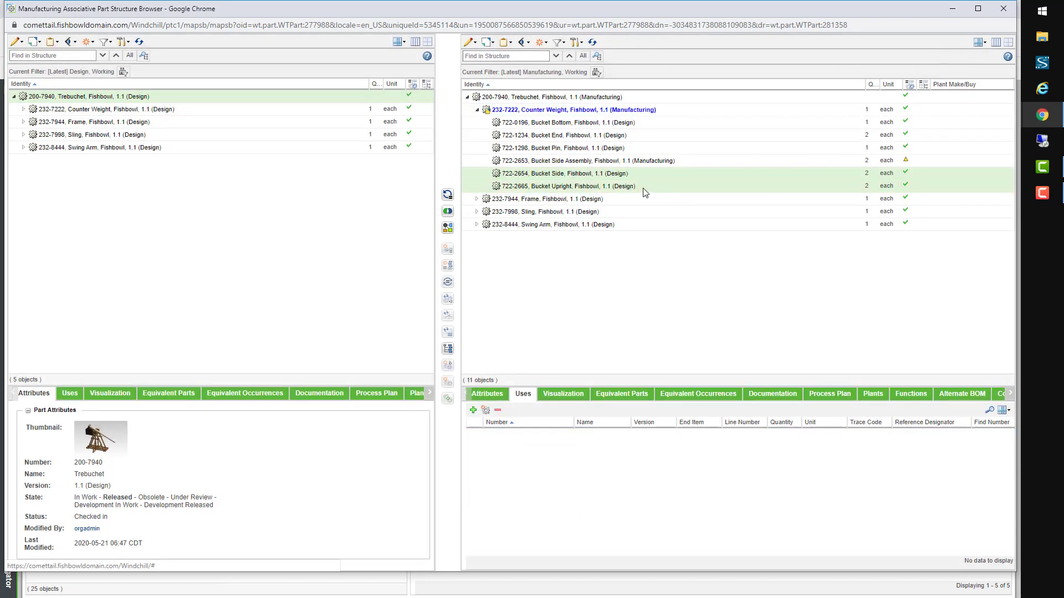
Step: Drag 722-2654 Bucket Side and 722-2665 Bucket Upright onto 722-2653 Bucket Side Assembly
drag(645, 193, 660, 165)
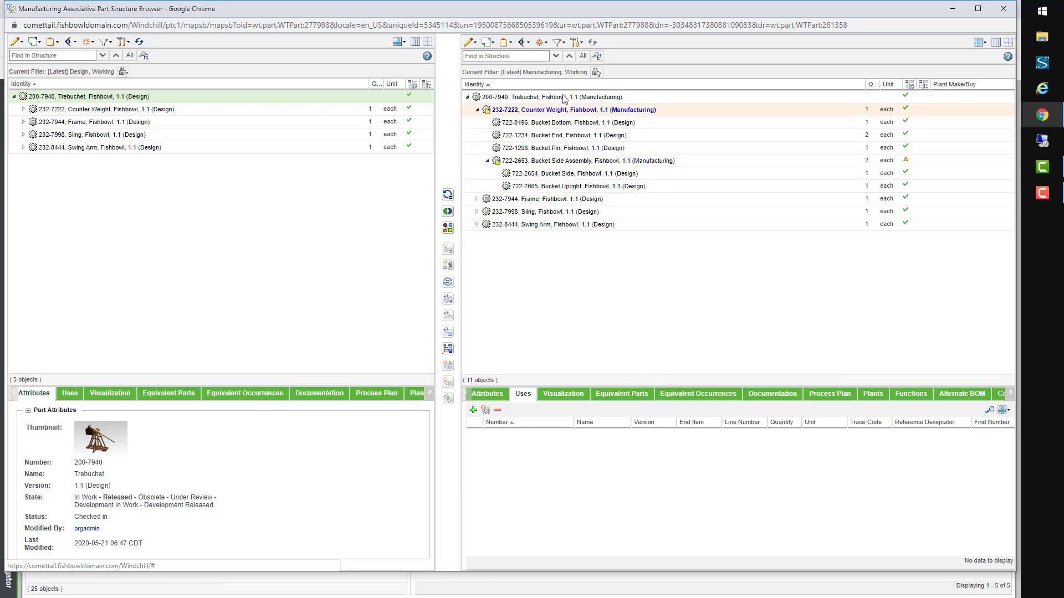
Step: Check in Counter Weight and Bucket Side Assembly from My Checkouts with Apply to All
click(497, 45)
click(514, 101)
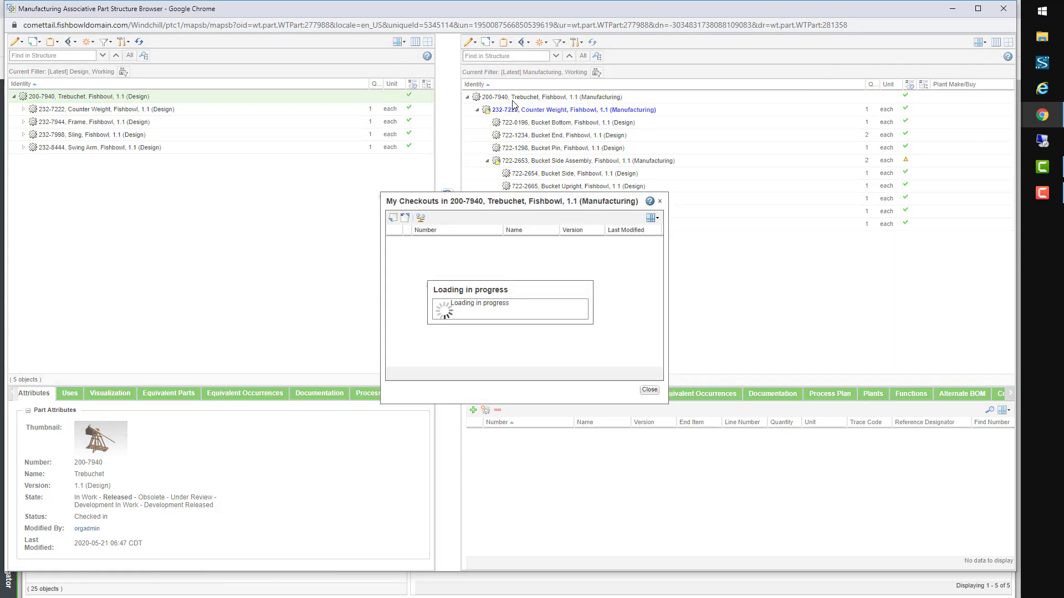
click(454, 245)
shift+click(453, 253)
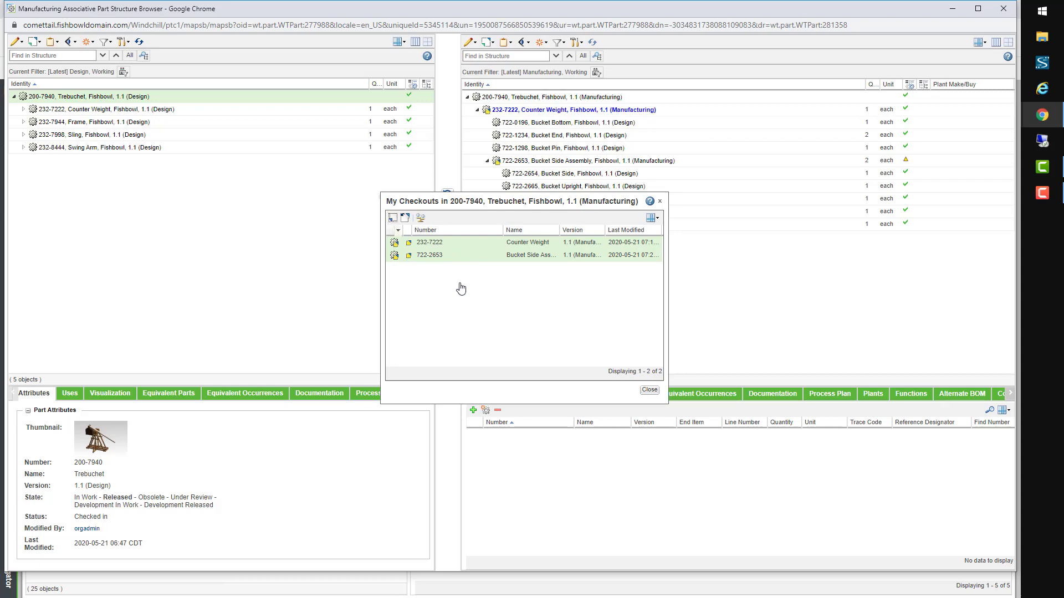
click(393, 218)
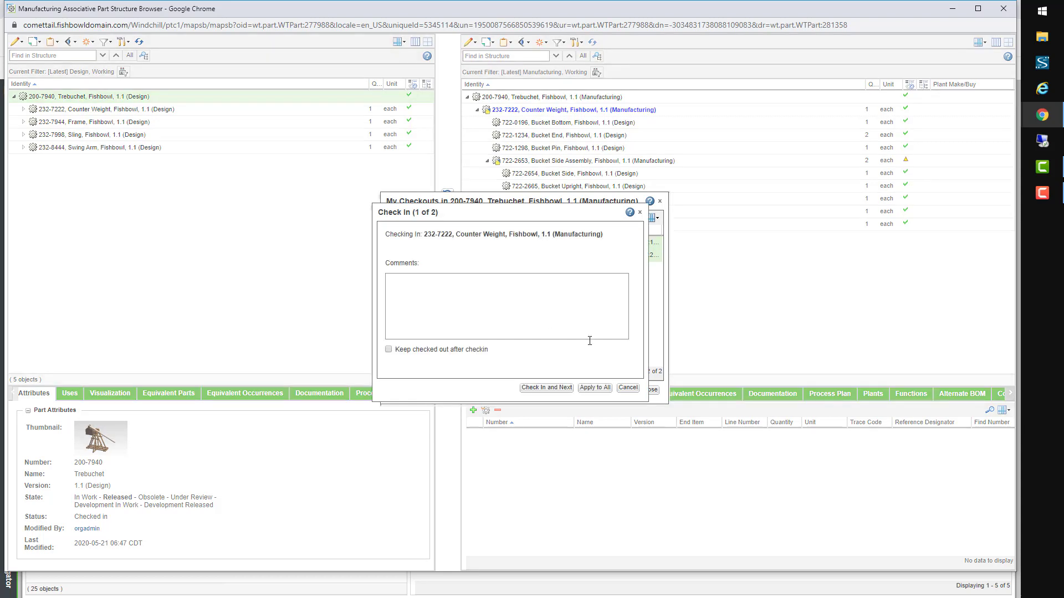
click(603, 389)
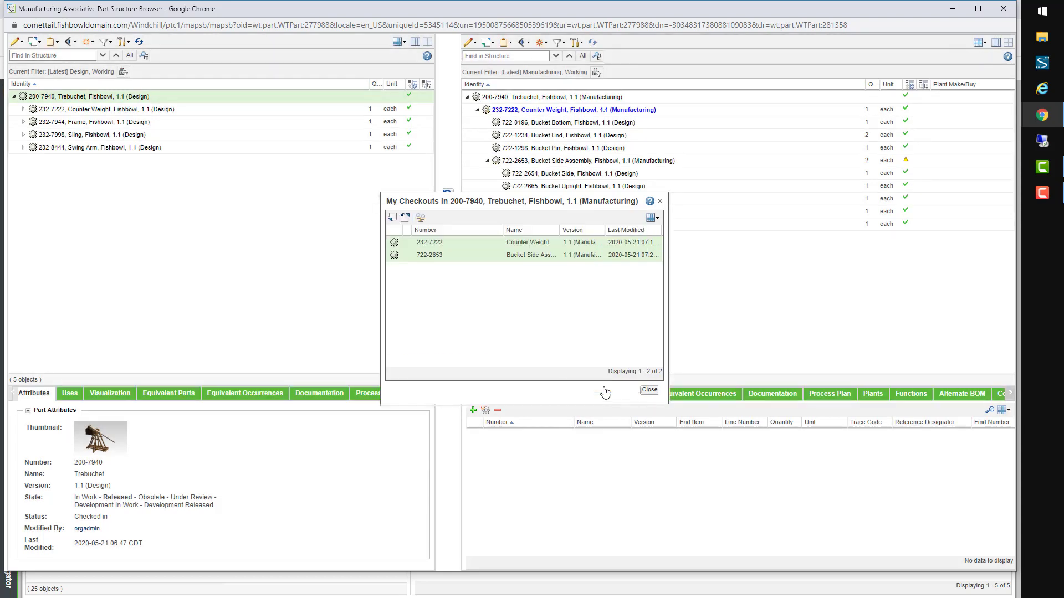
click(652, 392)
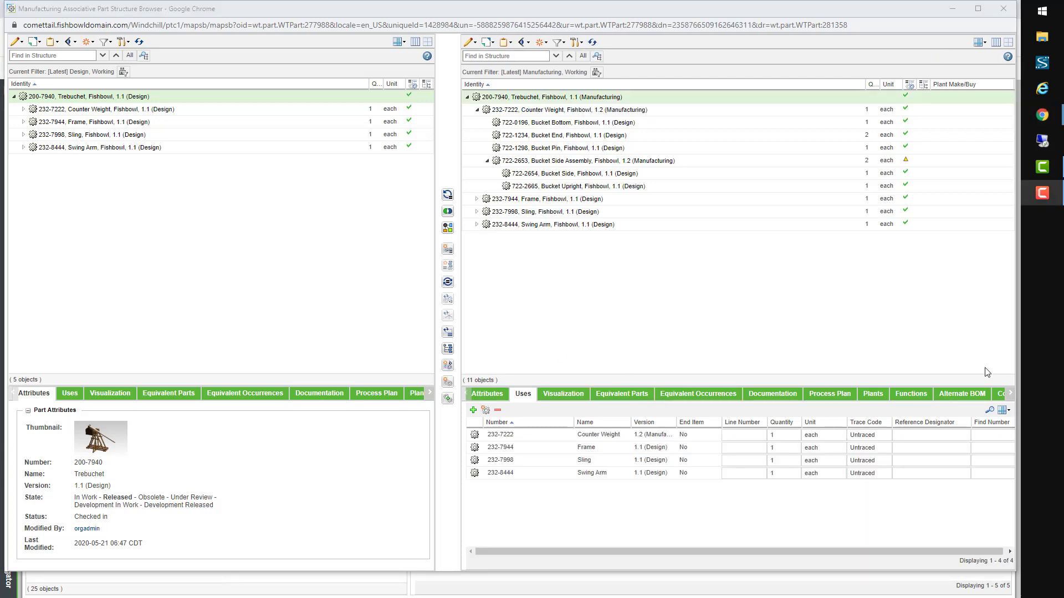
Step: Apply the saved Bristol filter to the right structure pane
click(568, 48)
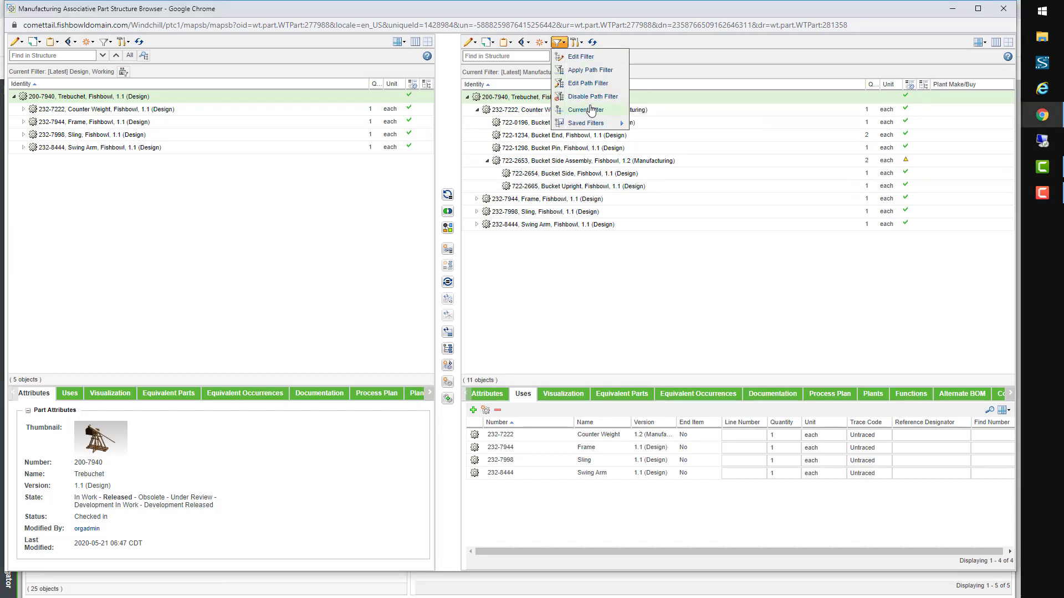
mouse_move(603, 125)
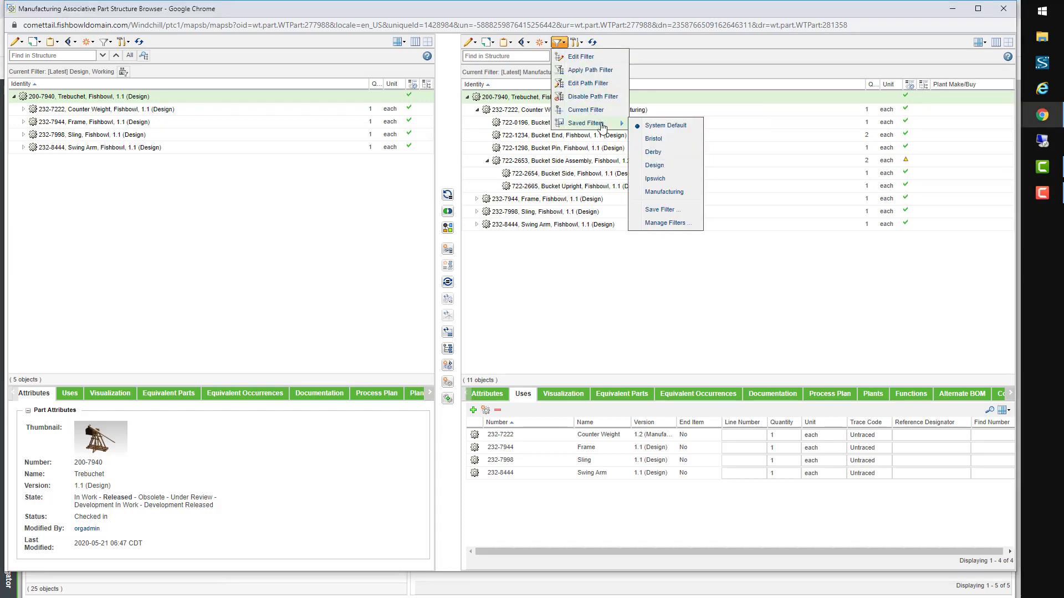
click(653, 140)
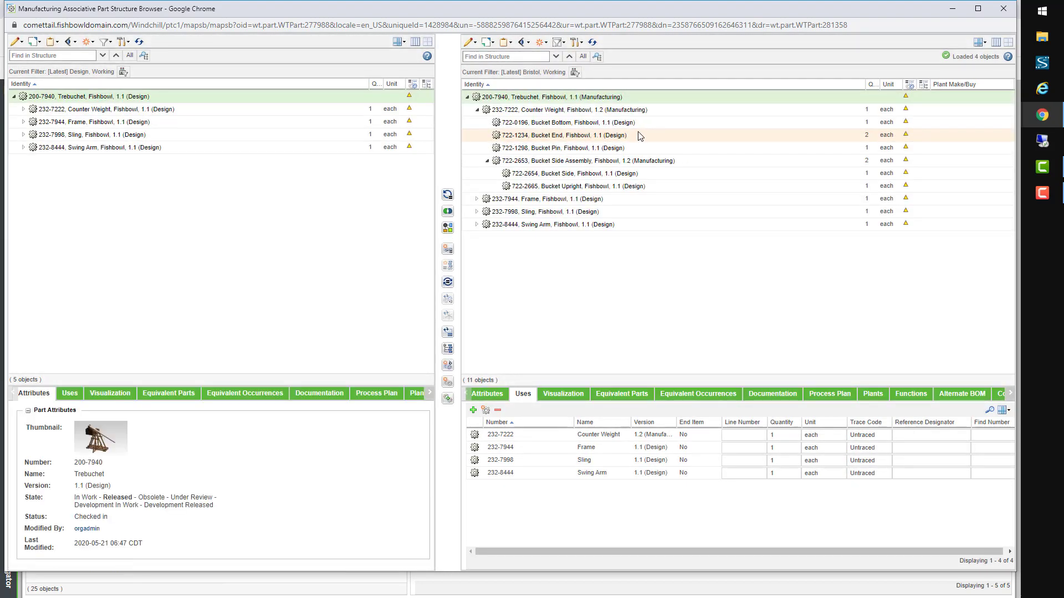
Step: Apply the saved Manufacturing filter to the left structure pane
click(106, 42)
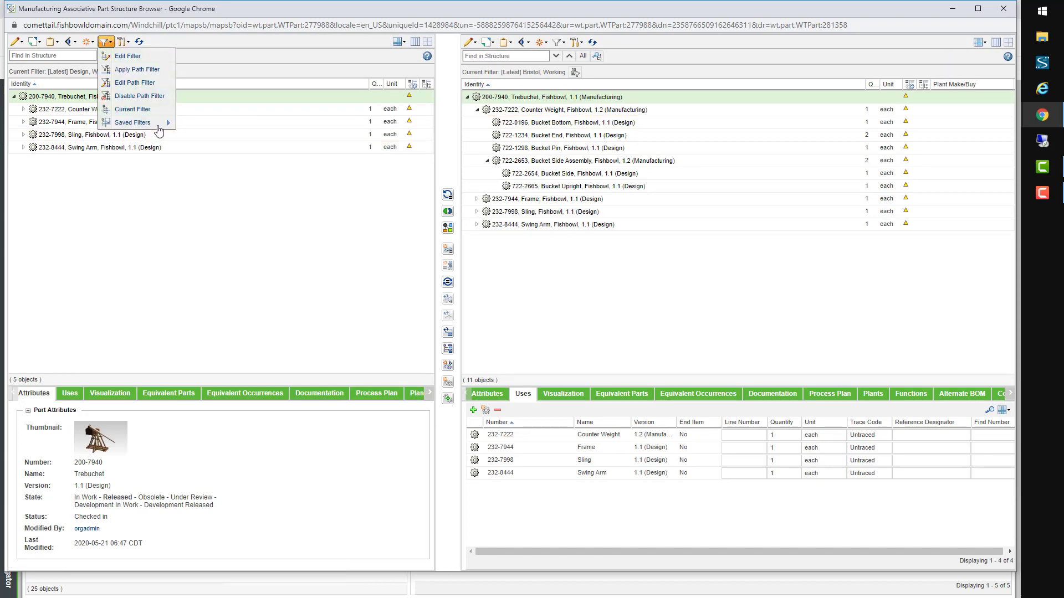
mouse_move(153, 123)
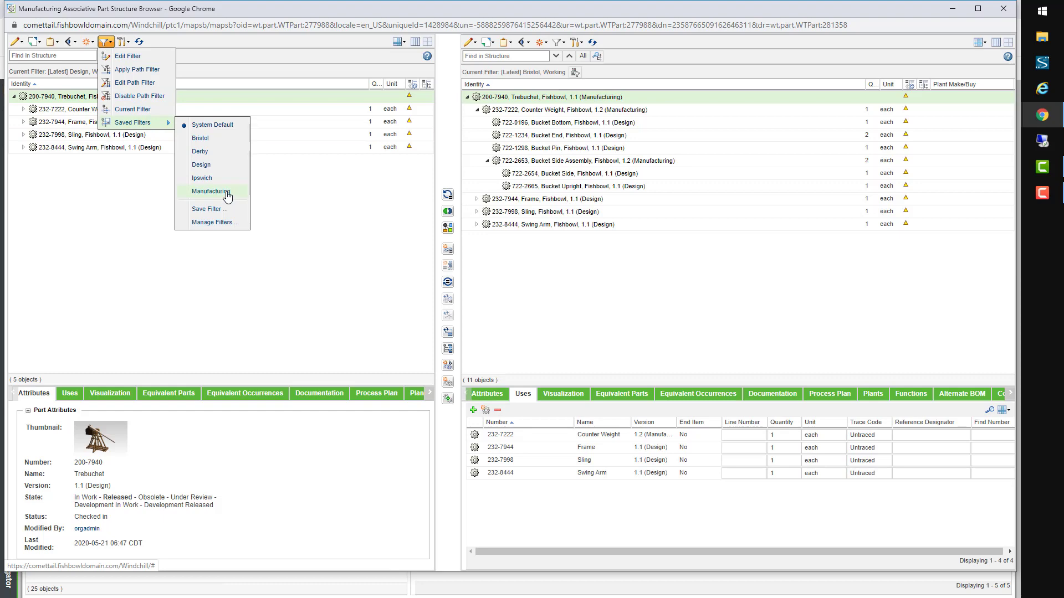
click(210, 191)
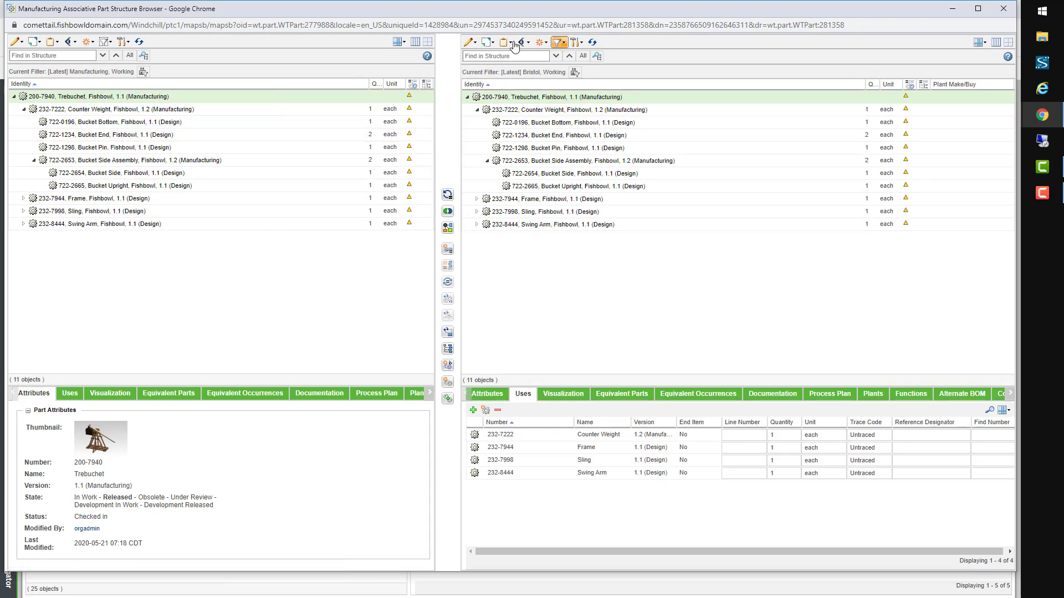
Step: Create a Bristol downstream branch of Bucket Side Assembly and start Assign Plant on it
click(303, 163)
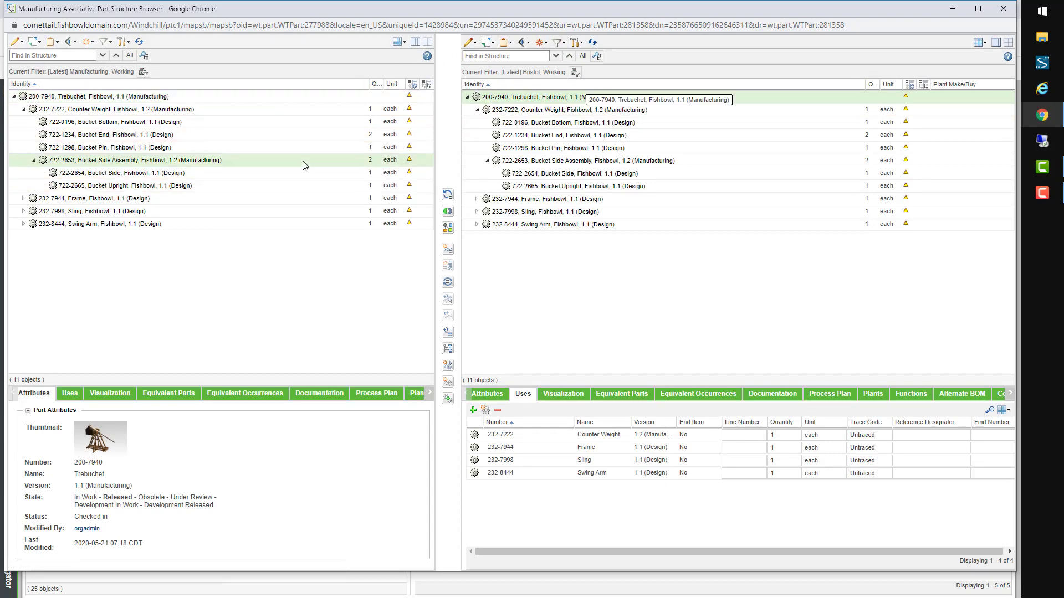
right_click(303, 161)
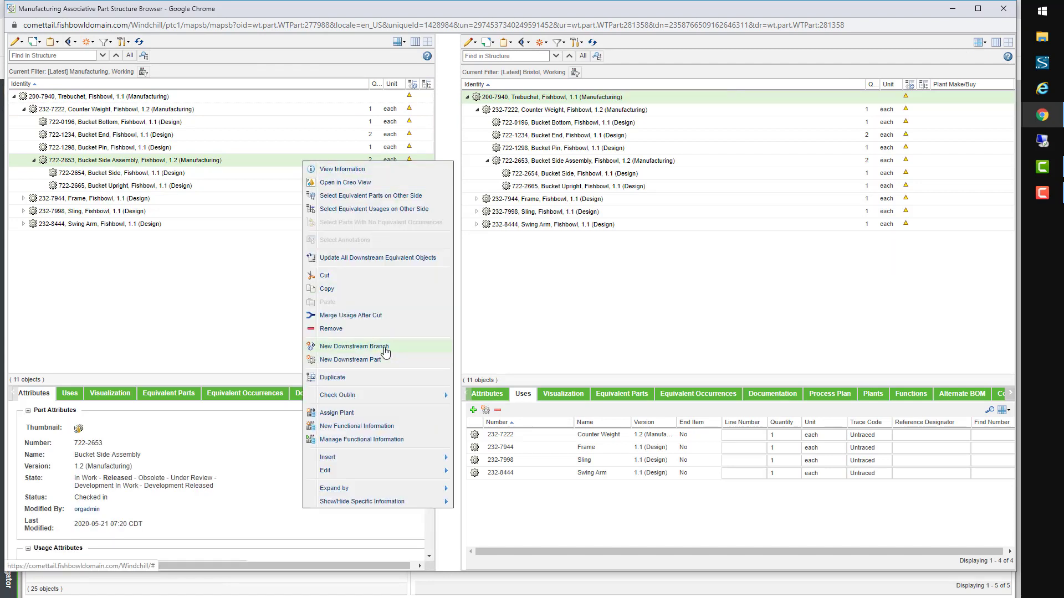
click(386, 353)
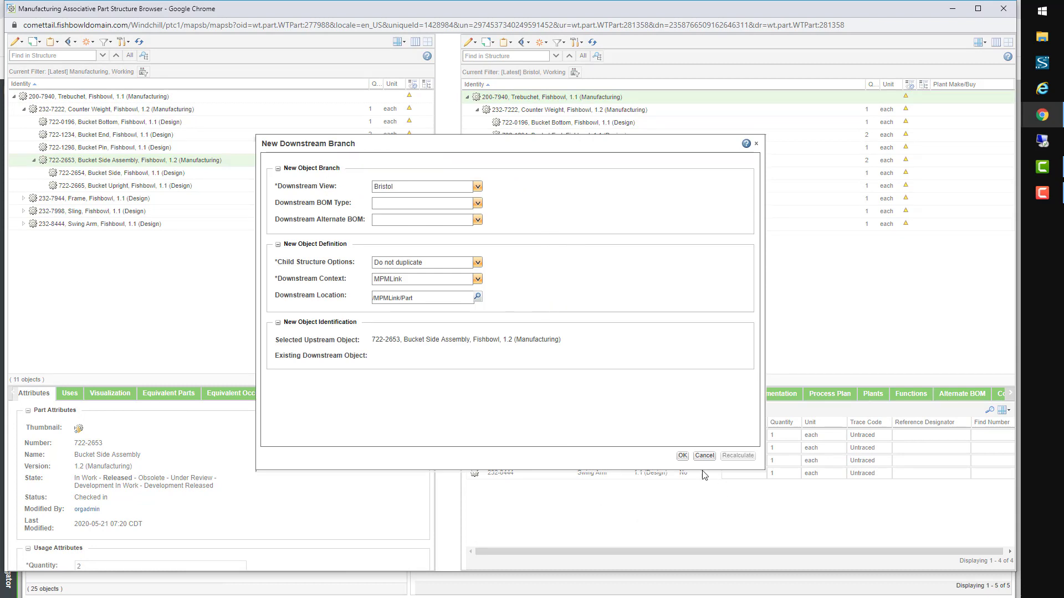
click(682, 455)
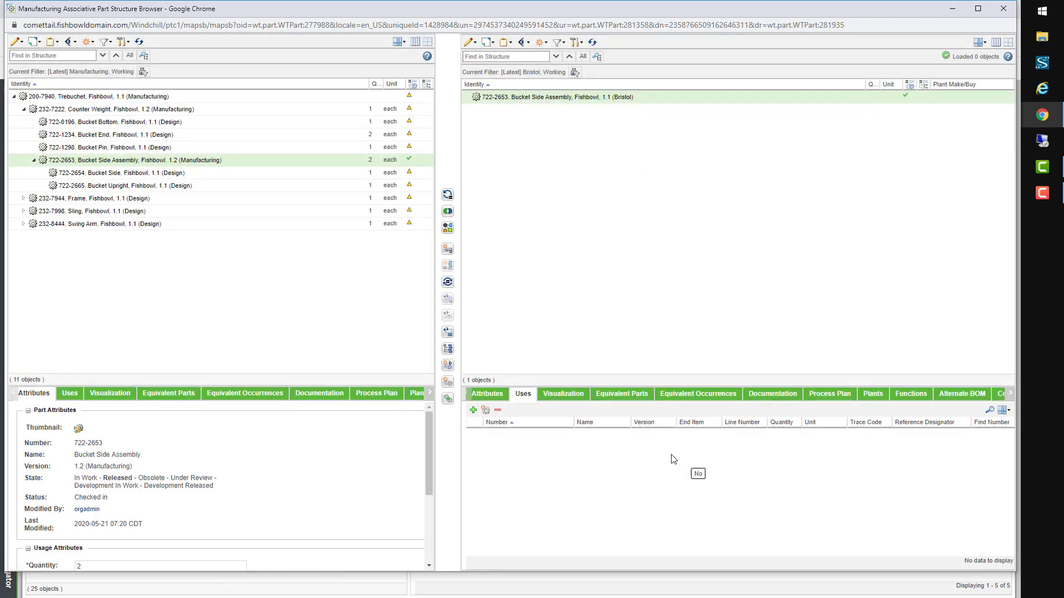
right_click(569, 99)
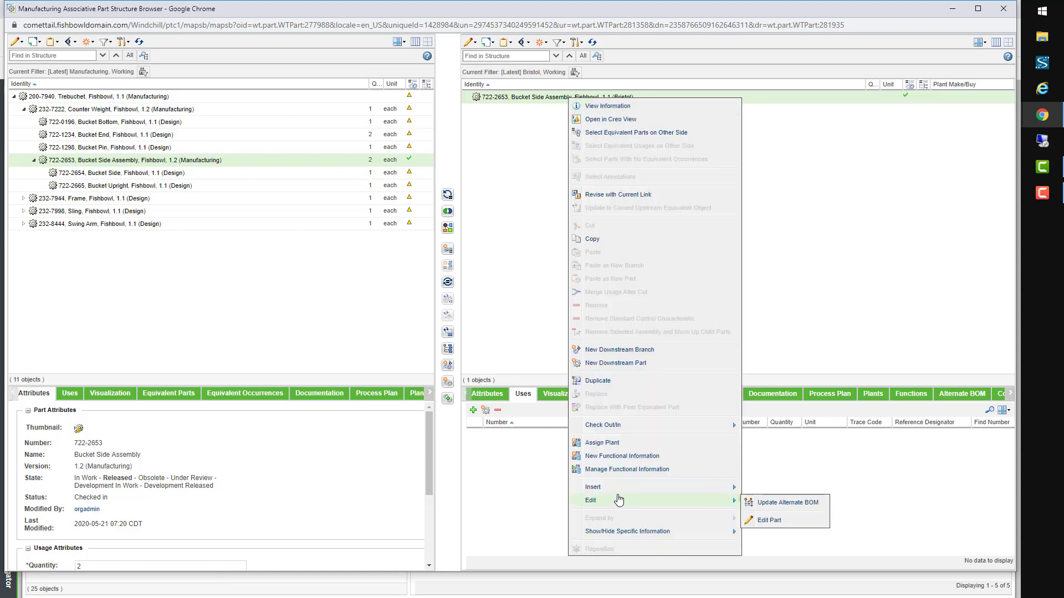
click(610, 442)
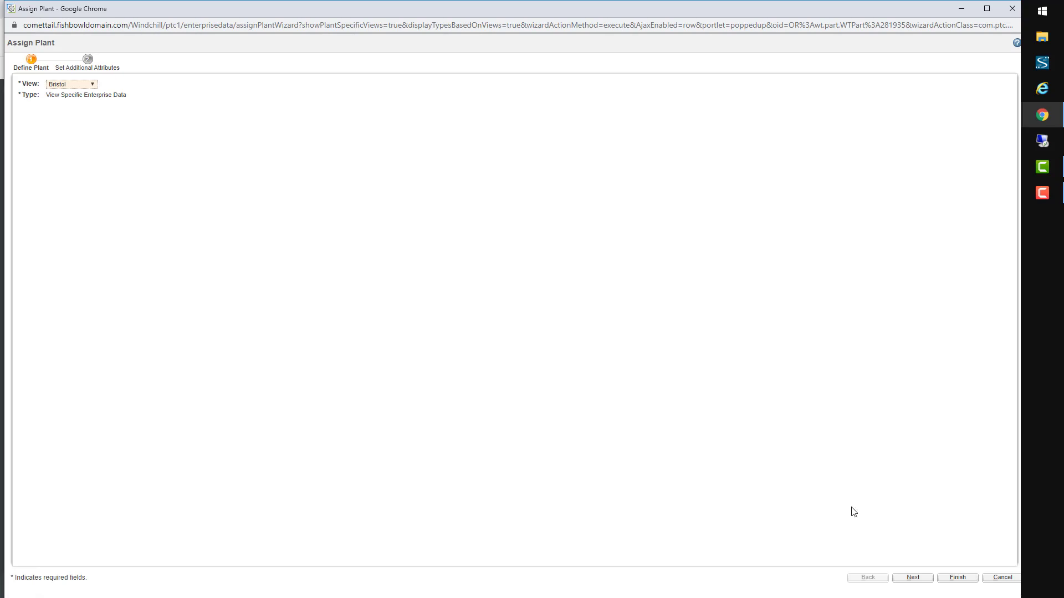
Step: Assign the plant to the Bristol Bucket Side Assembly with storage location Building 2
click(912, 578)
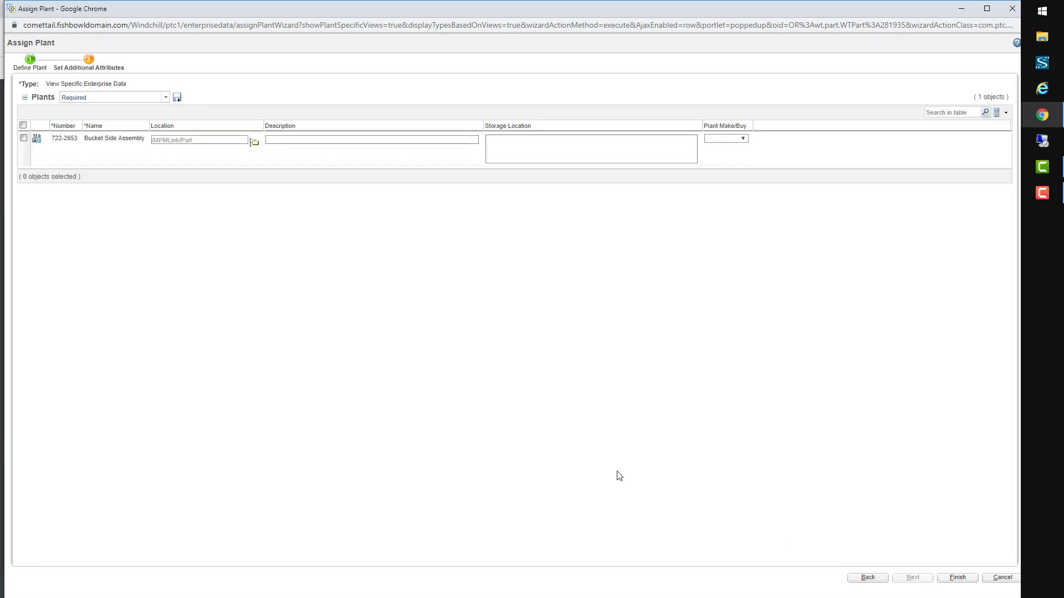
click(540, 157)
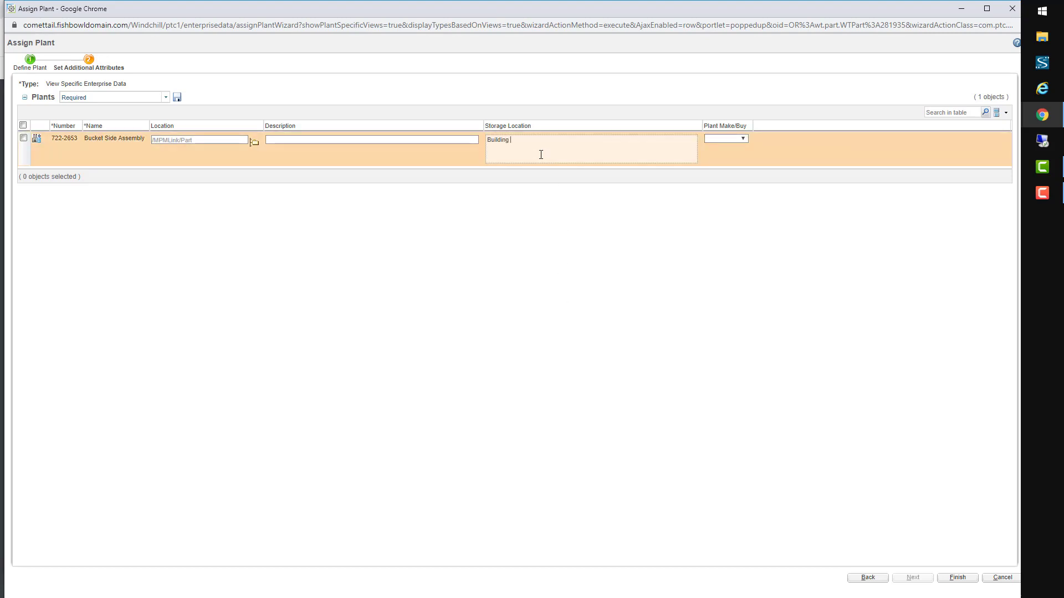
click(958, 578)
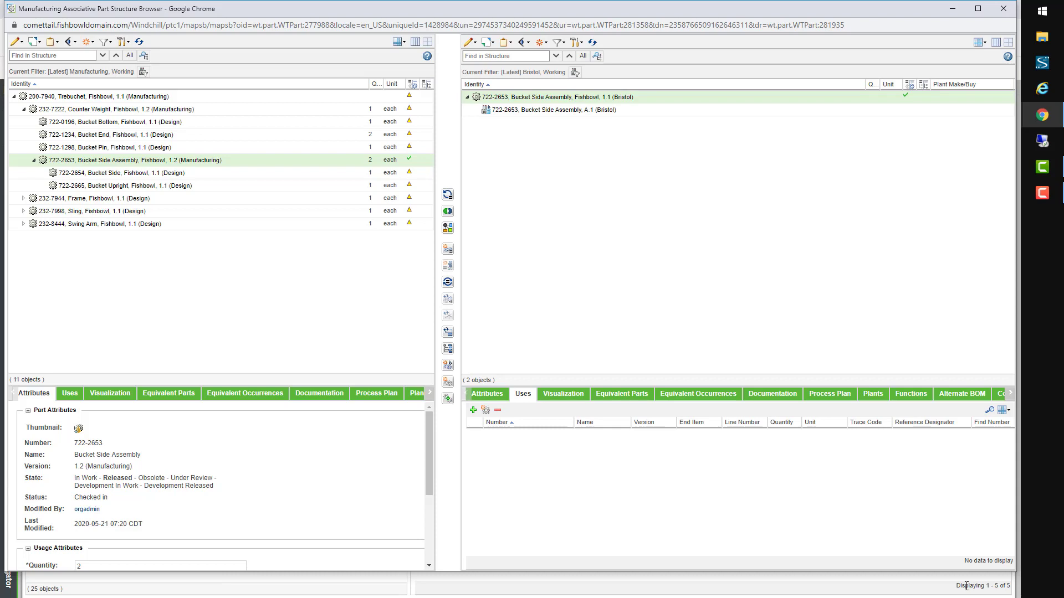
Step: Set Plant Make/Buy to Plant Buy on the A.1 Bristol plant record and save
click(488, 395)
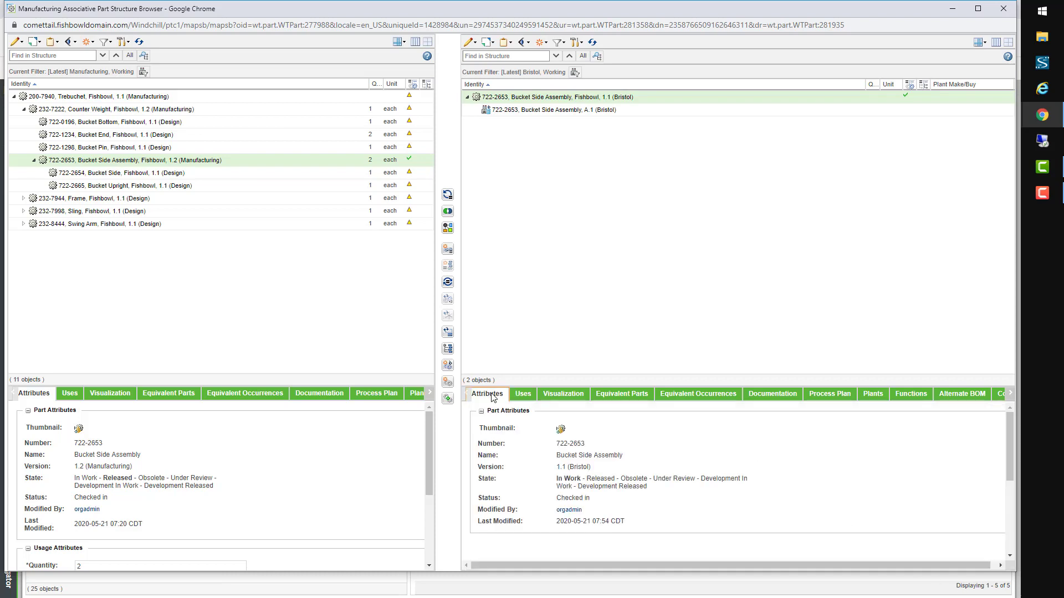
scroll(676, 515, down, 5)
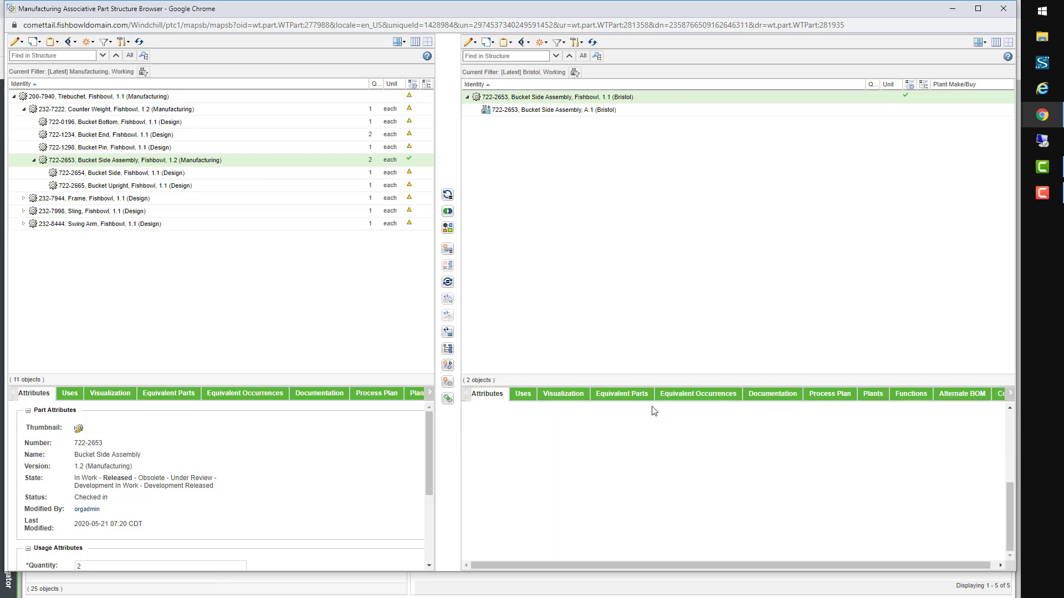
click(621, 110)
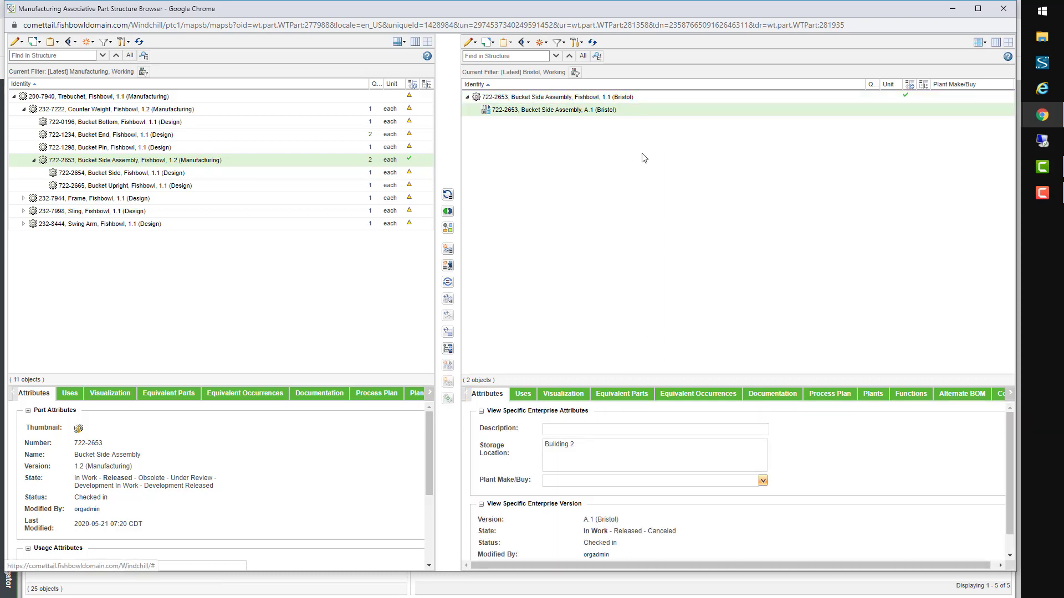
click(765, 485)
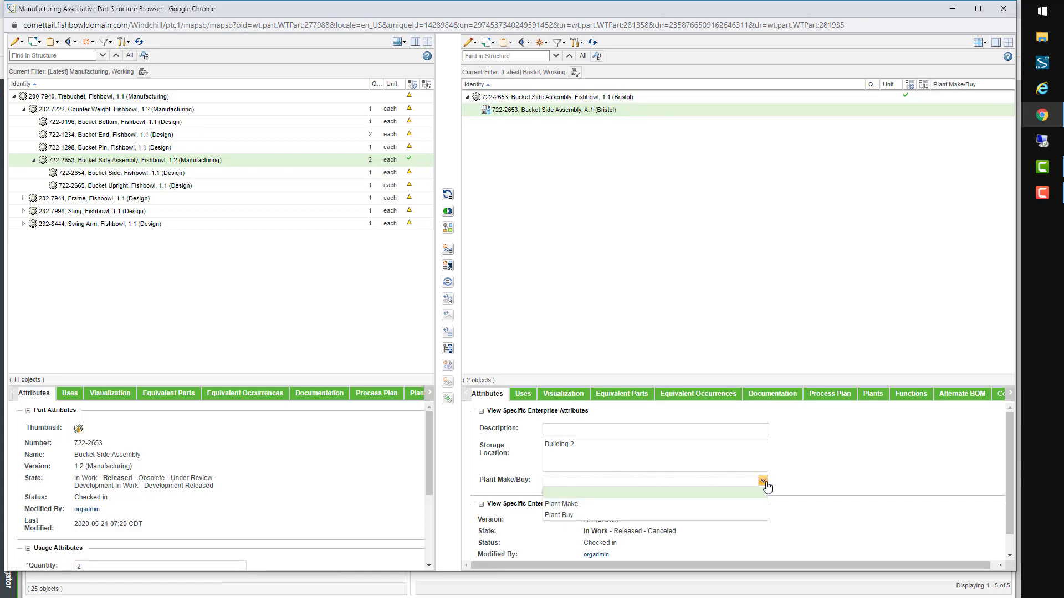
click(577, 516)
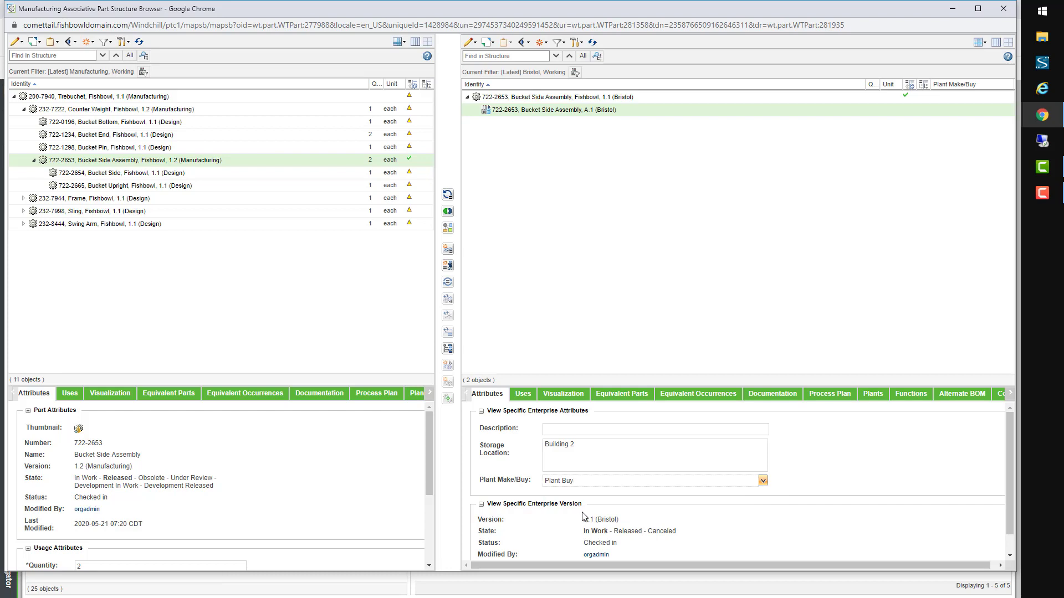
scroll(696, 513, down, 1)
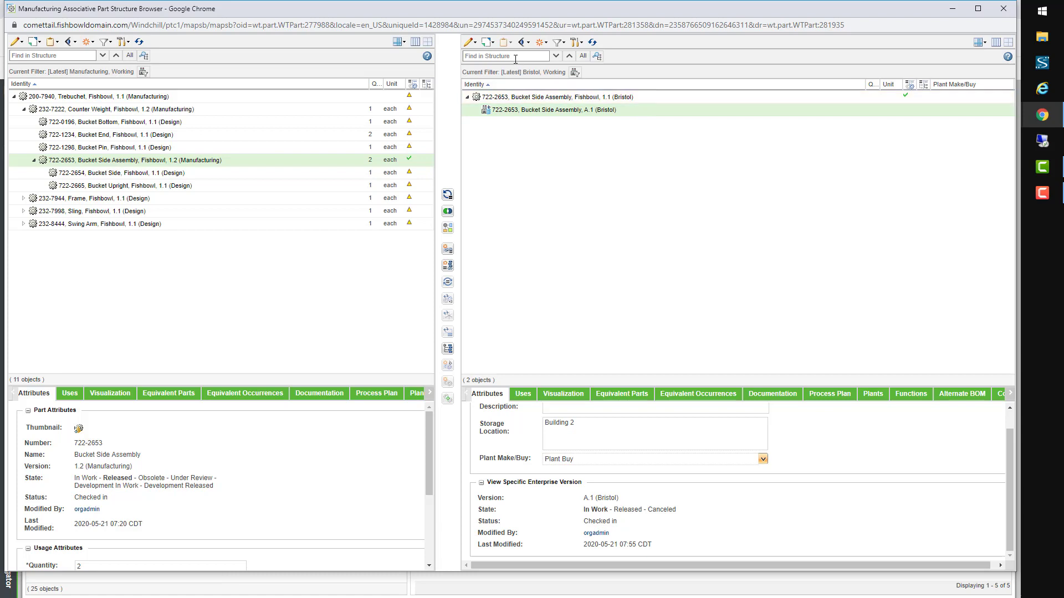
click(491, 48)
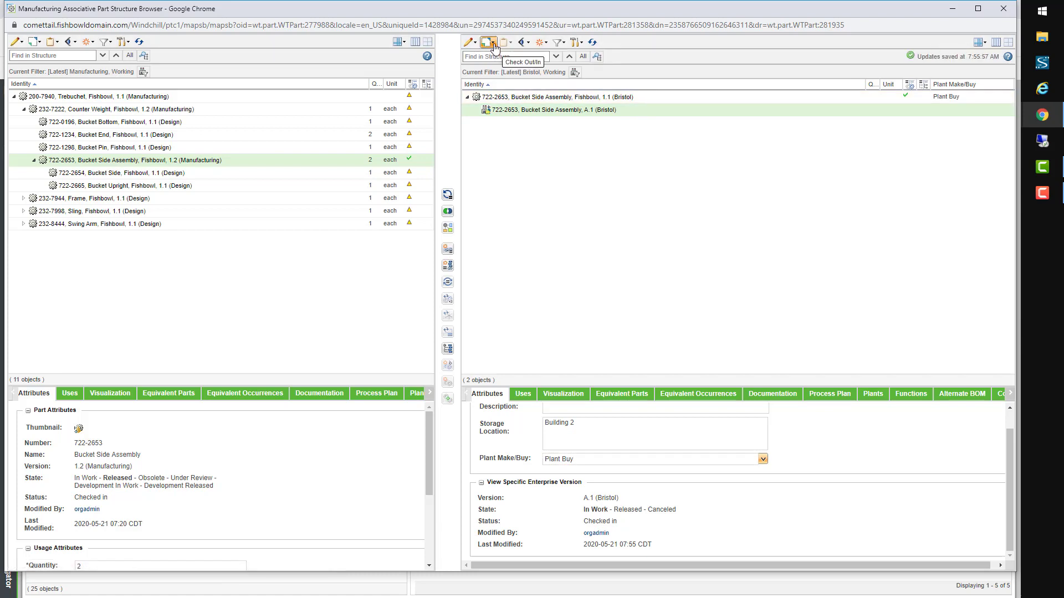
Step: Check in the Bristol plant record as version A.2
click(493, 45)
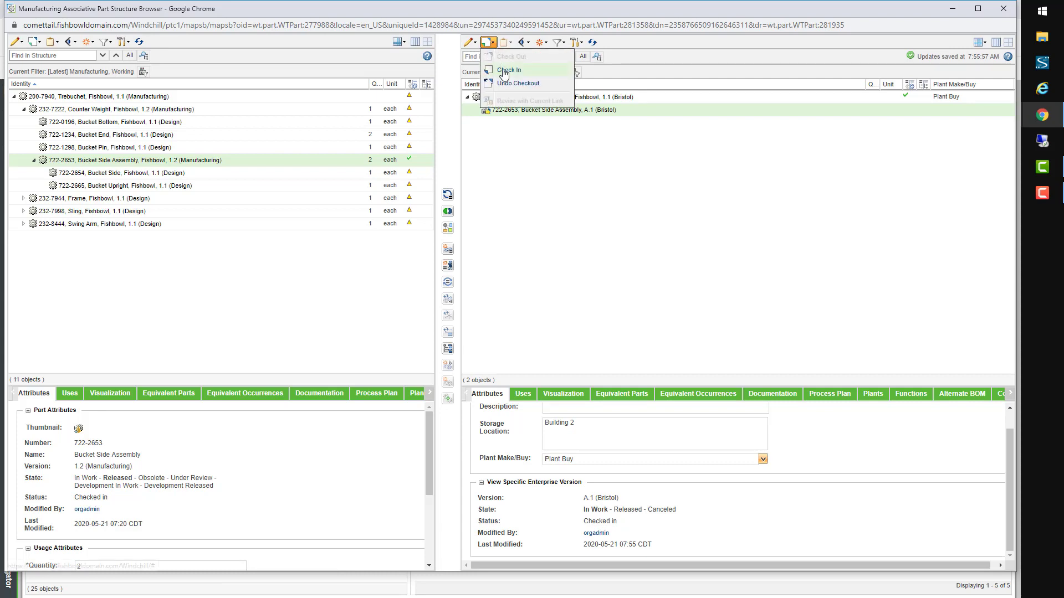
click(505, 70)
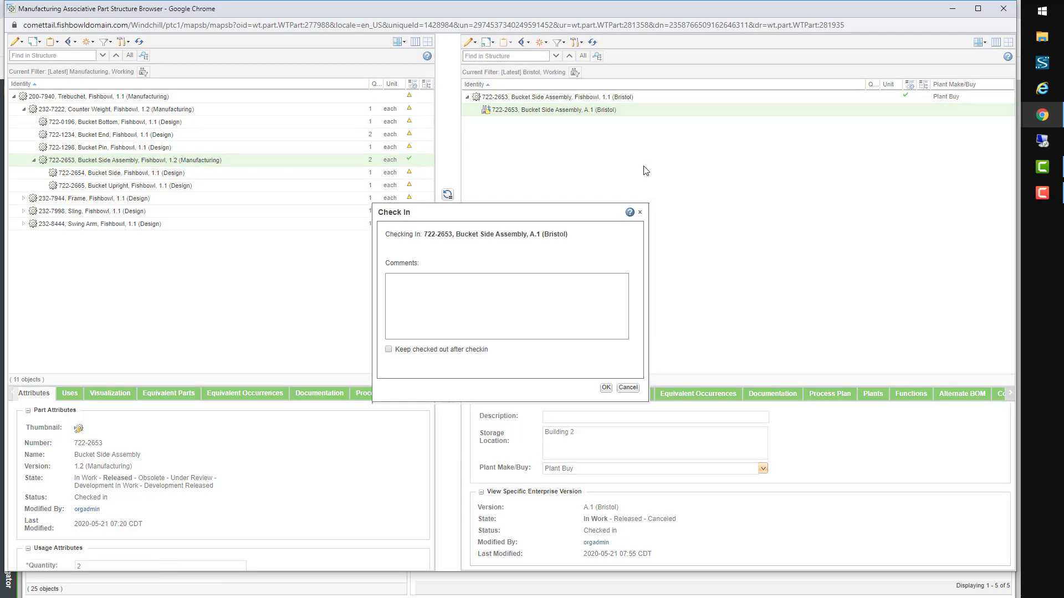
click(606, 388)
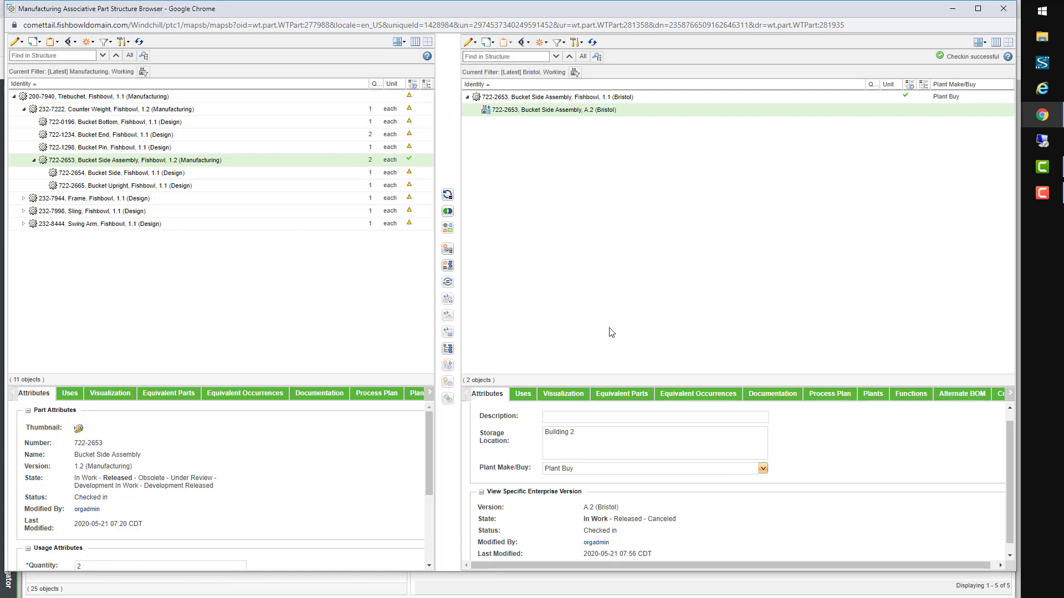
click(559, 42)
Step: Under the saved Derby filter, branch 722-2653 Bucket Side Assembly downstream, duplicating children without propagating
mouse_move(599, 128)
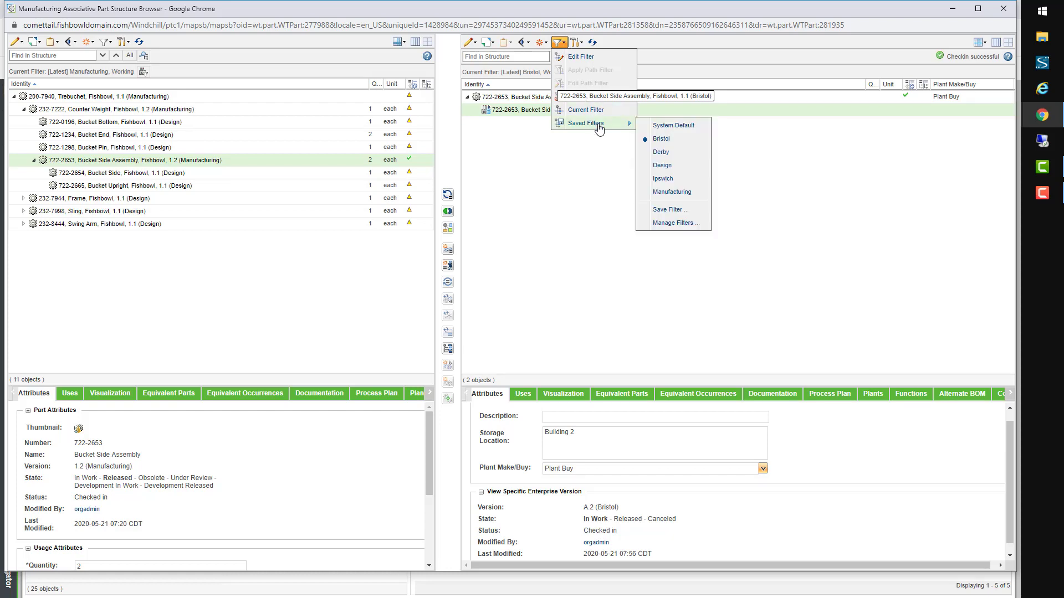
click(669, 154)
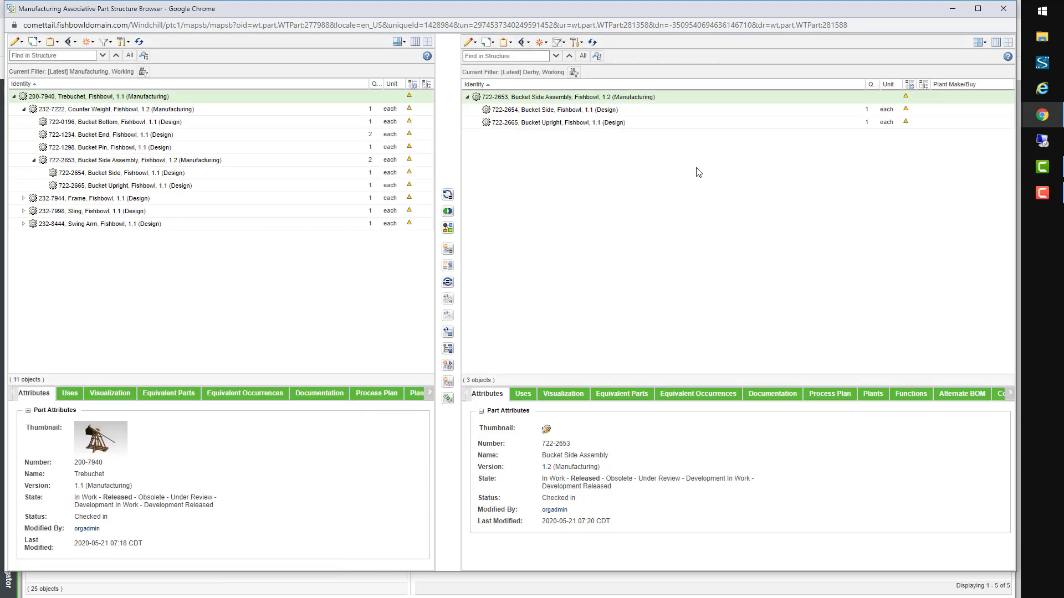
click(261, 161)
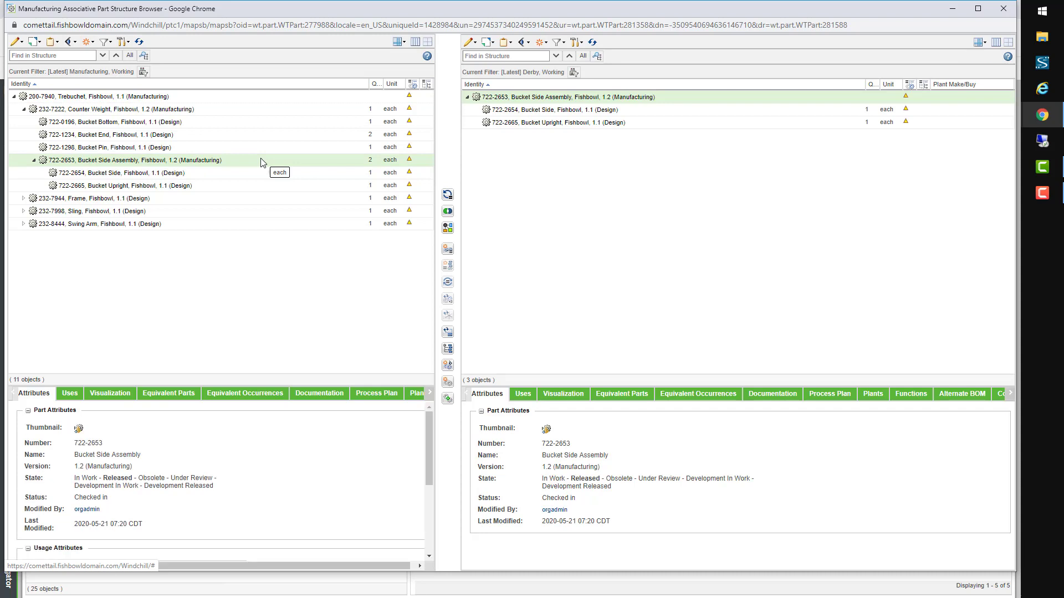
right_click(262, 162)
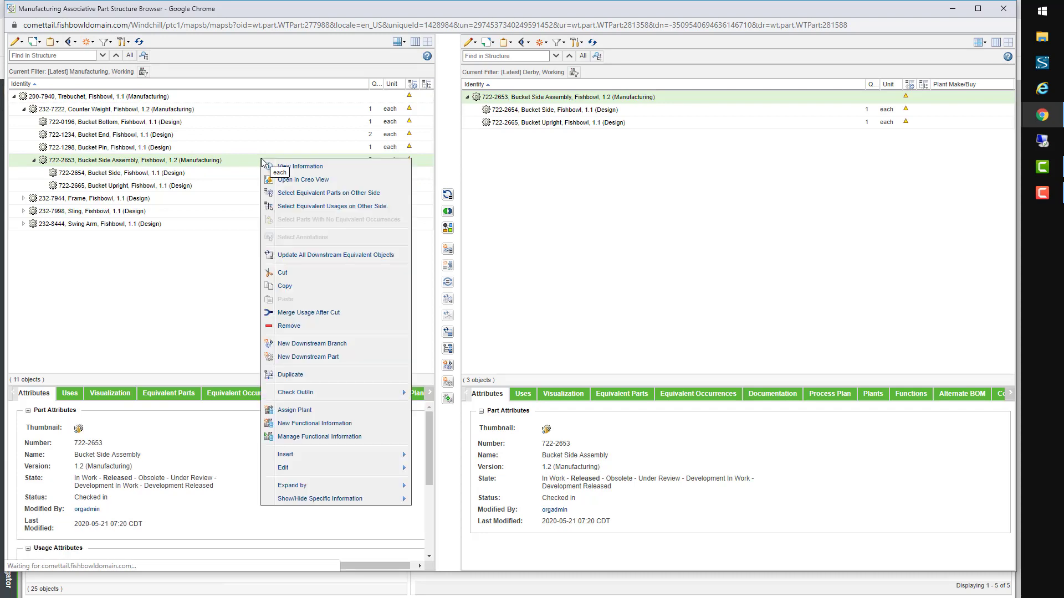
click(336, 346)
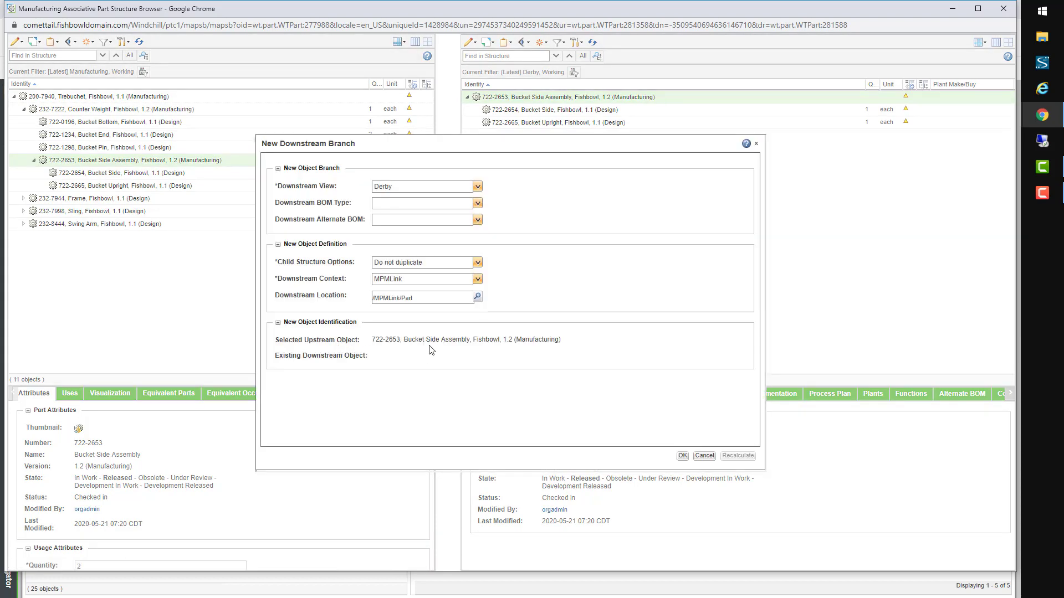
click(452, 265)
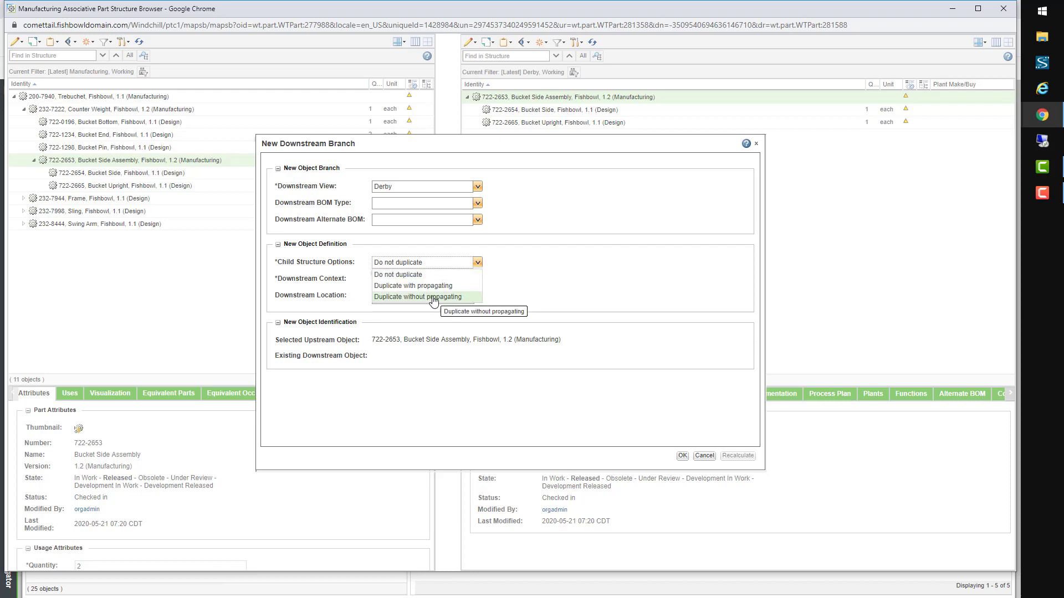
click(433, 298)
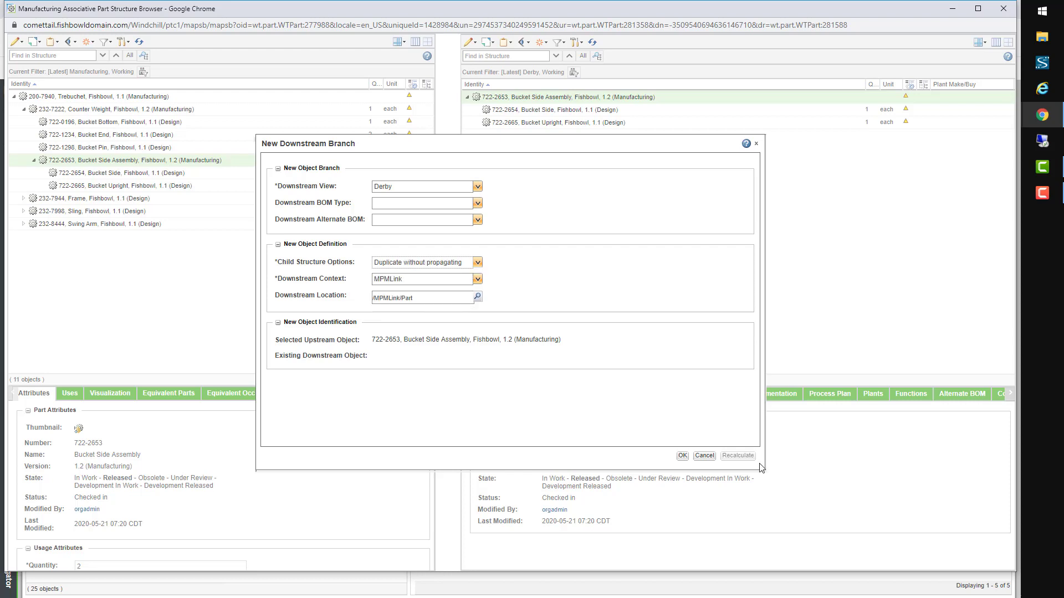
click(683, 457)
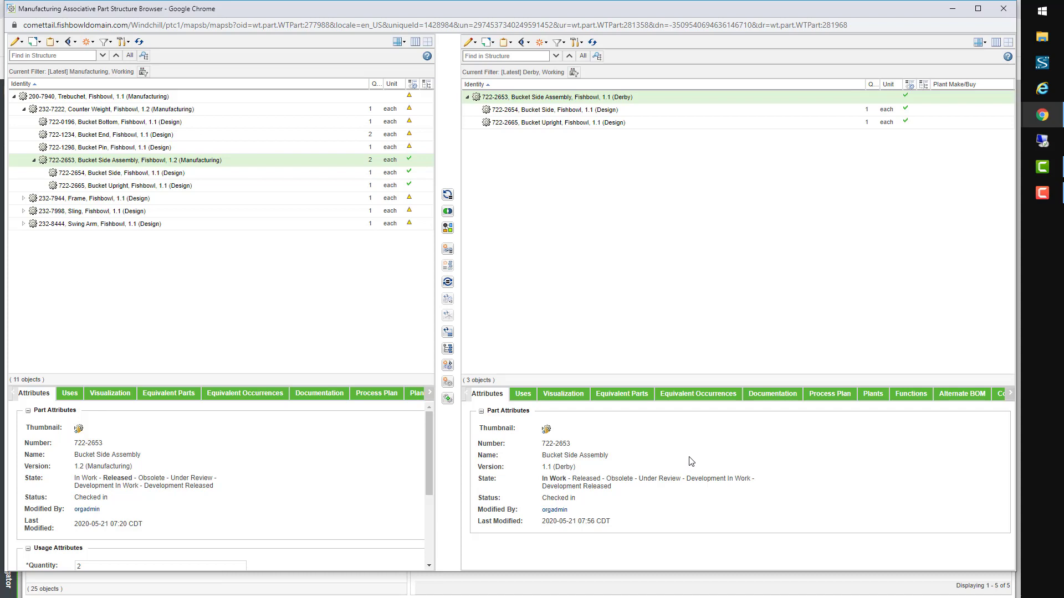
Step: Assign the Derby 722-2653 Bucket Side Assembly to the Derby plant view with storage location Rack 37
right_click(654, 99)
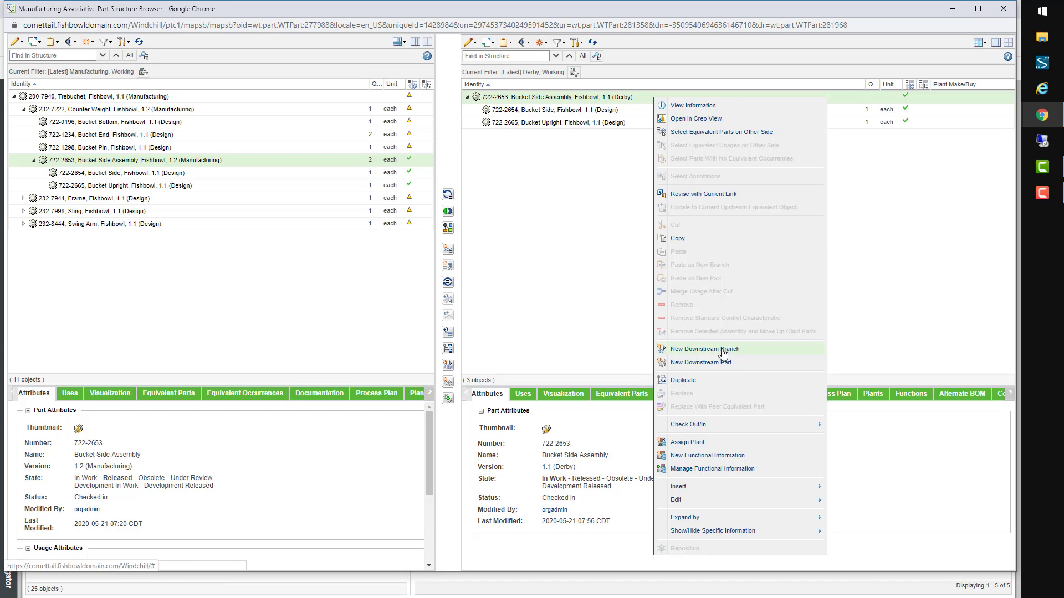
click(694, 443)
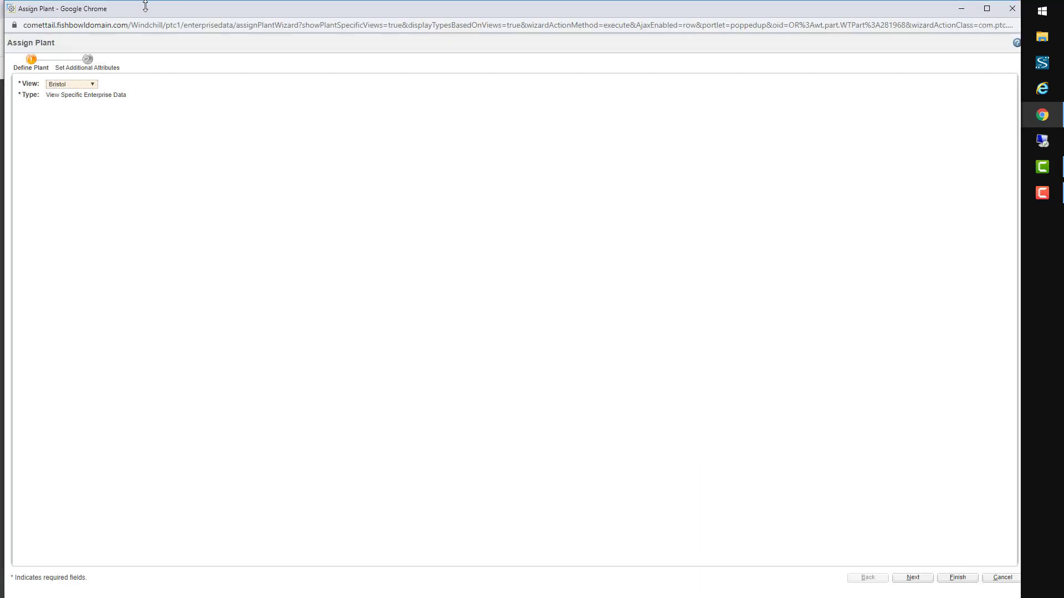
click(89, 84)
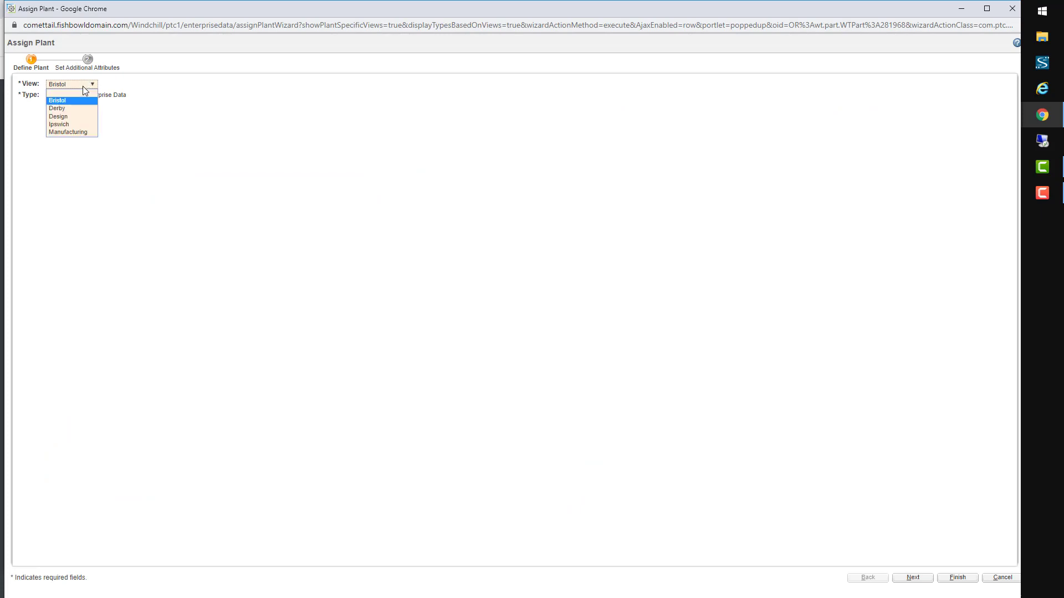
click(67, 110)
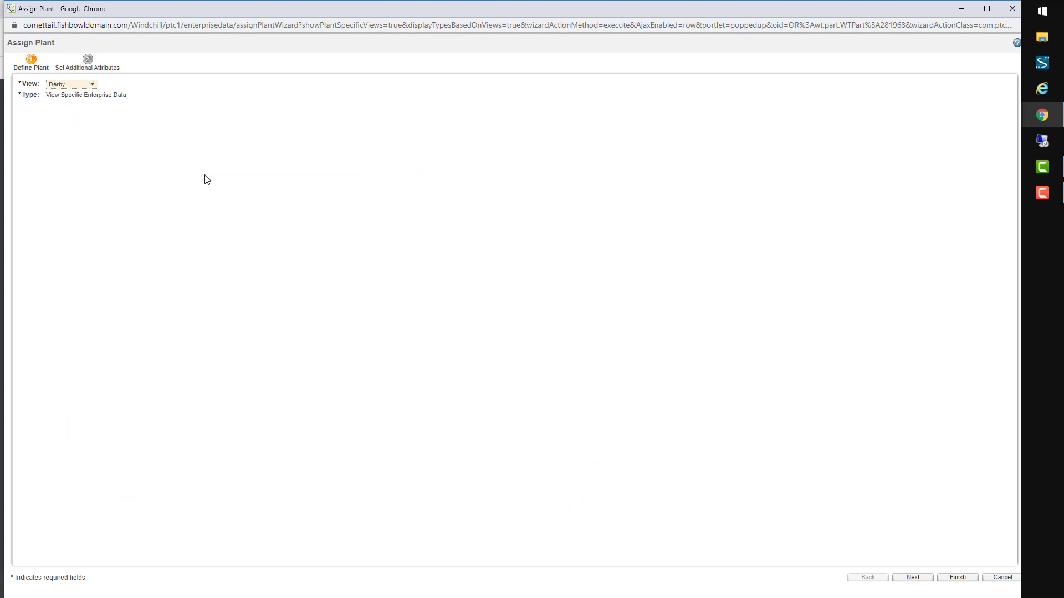
click(88, 59)
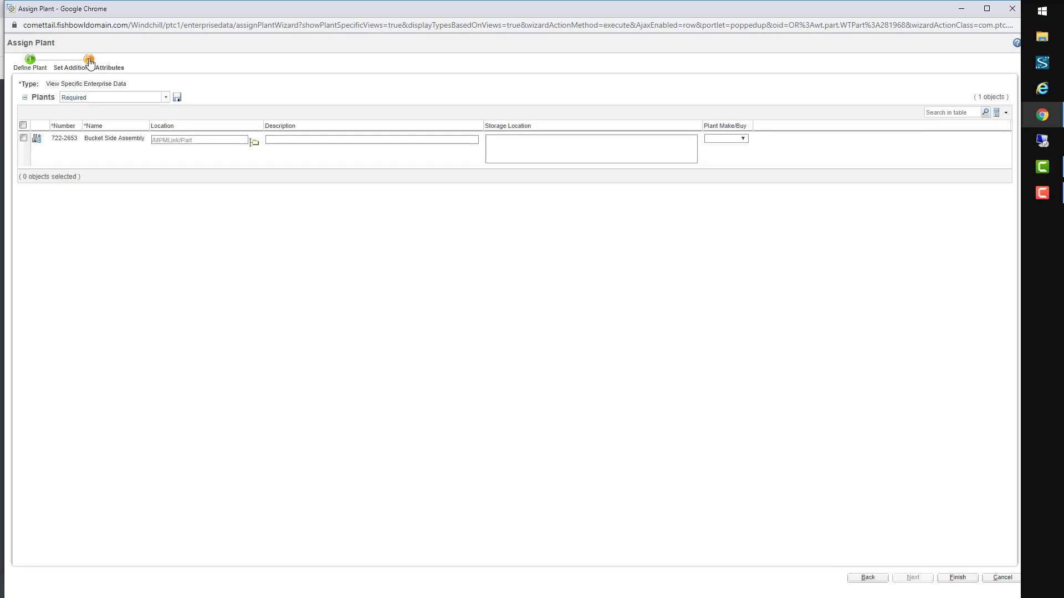
click(525, 144)
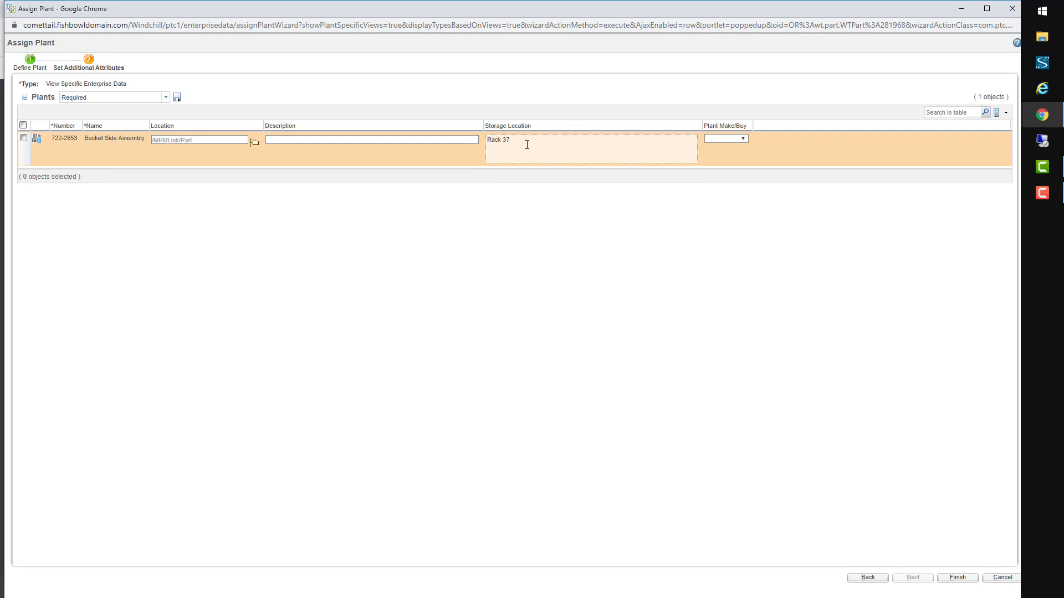
click(961, 579)
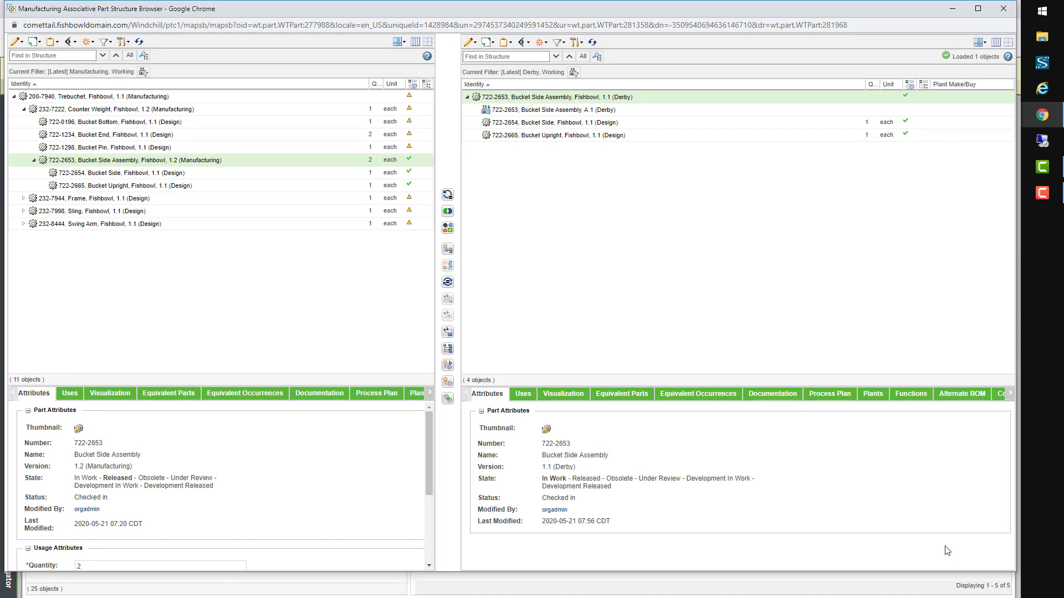
Step: Set Plant Make/Buy to Plant Make on the A.1 (Derby) plant record
click(626, 114)
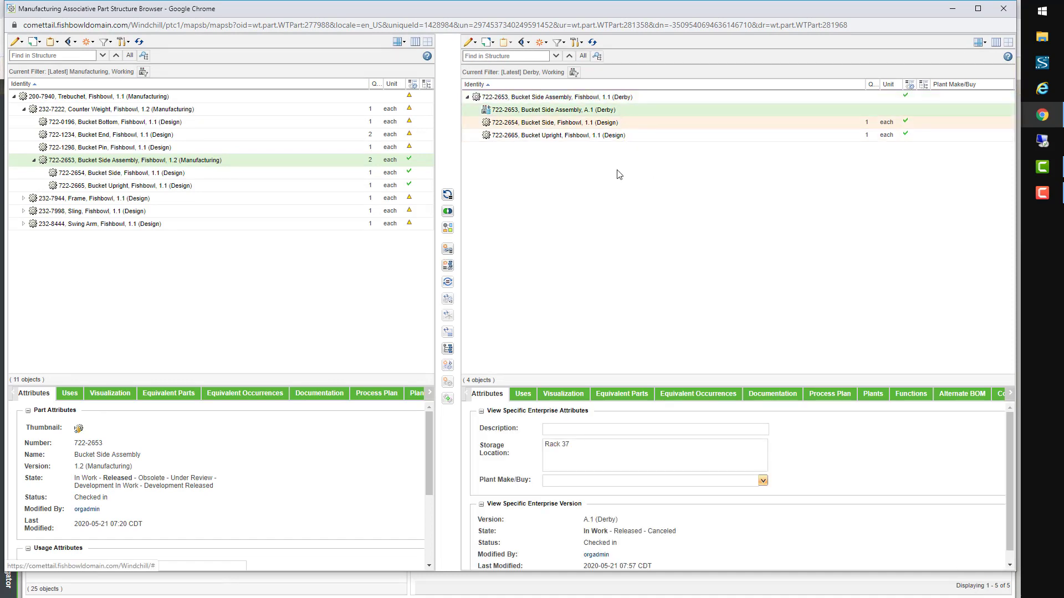
click(763, 482)
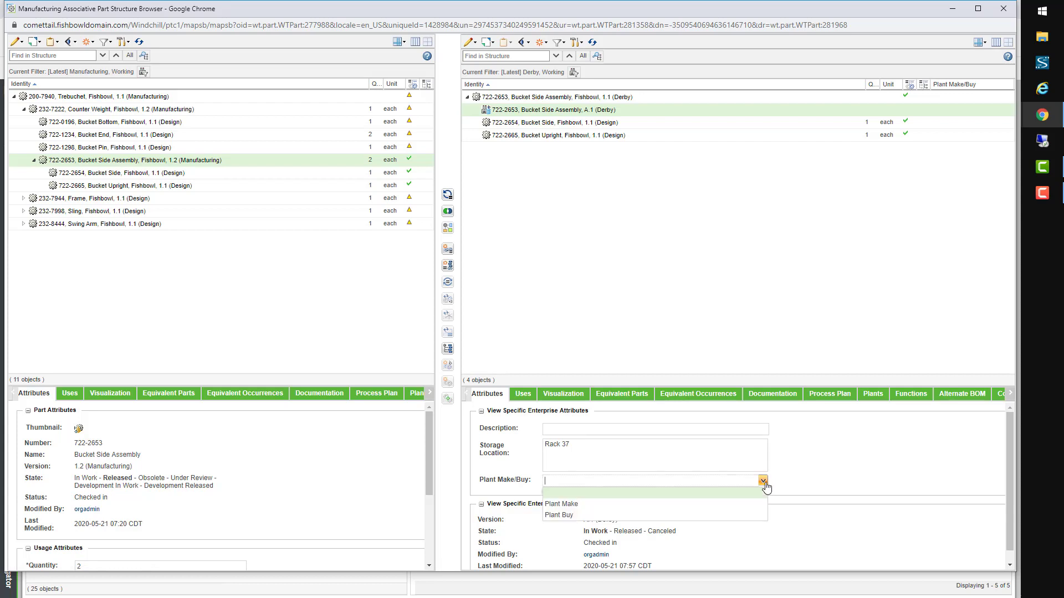
click(670, 504)
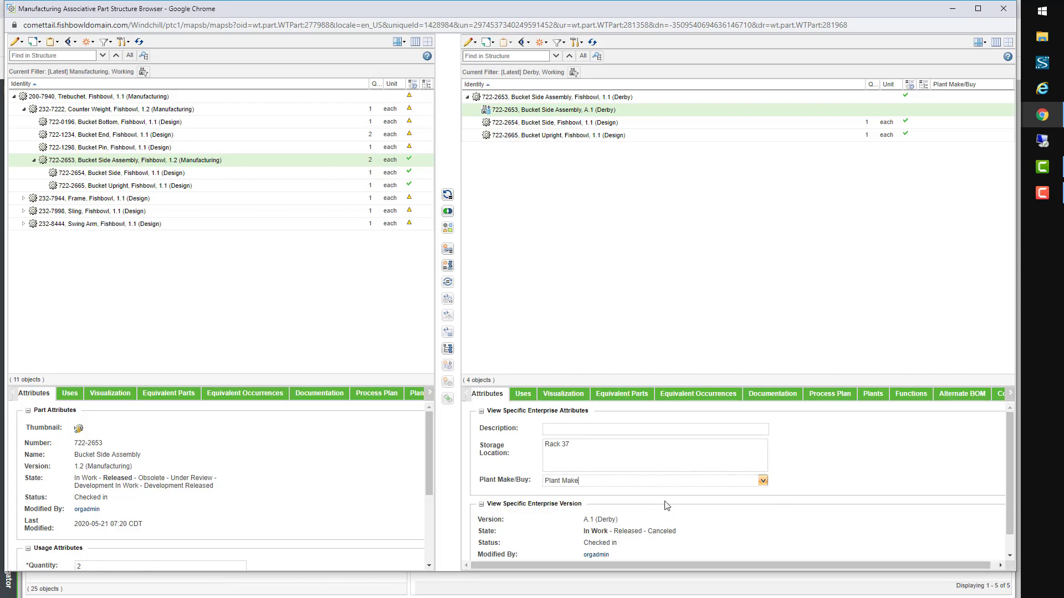
click(1009, 549)
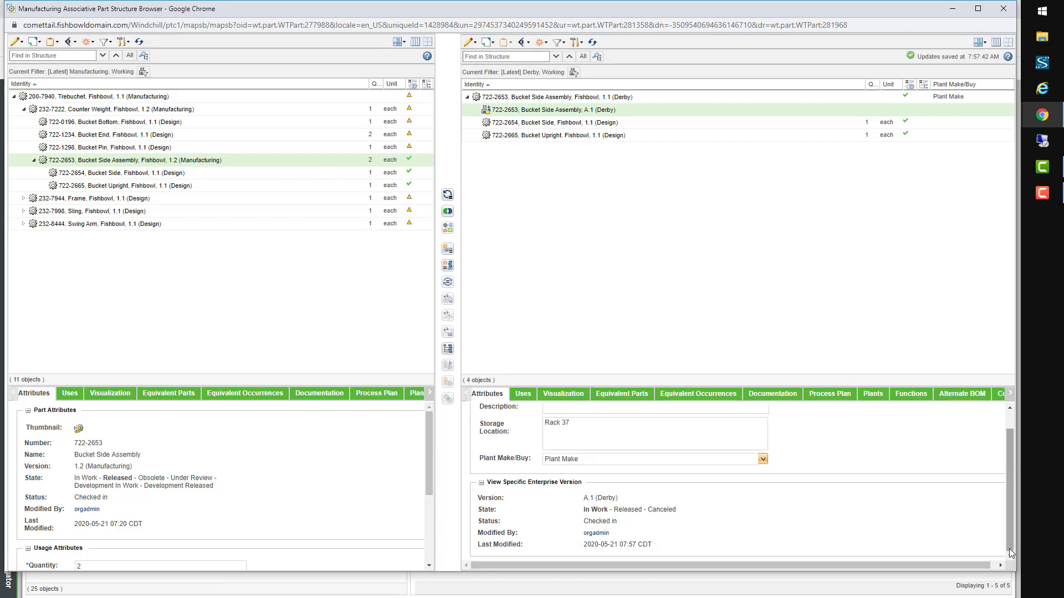
Step: Check in the Derby plant record so it becomes version A.2 (Derby)
right_click(695, 114)
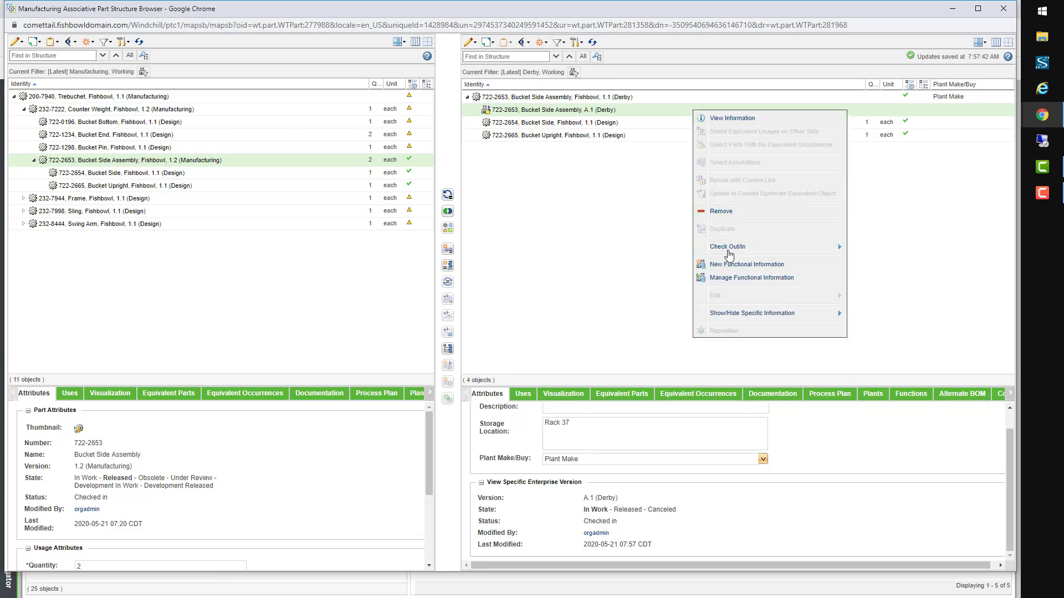
mouse_move(728, 252)
click(869, 249)
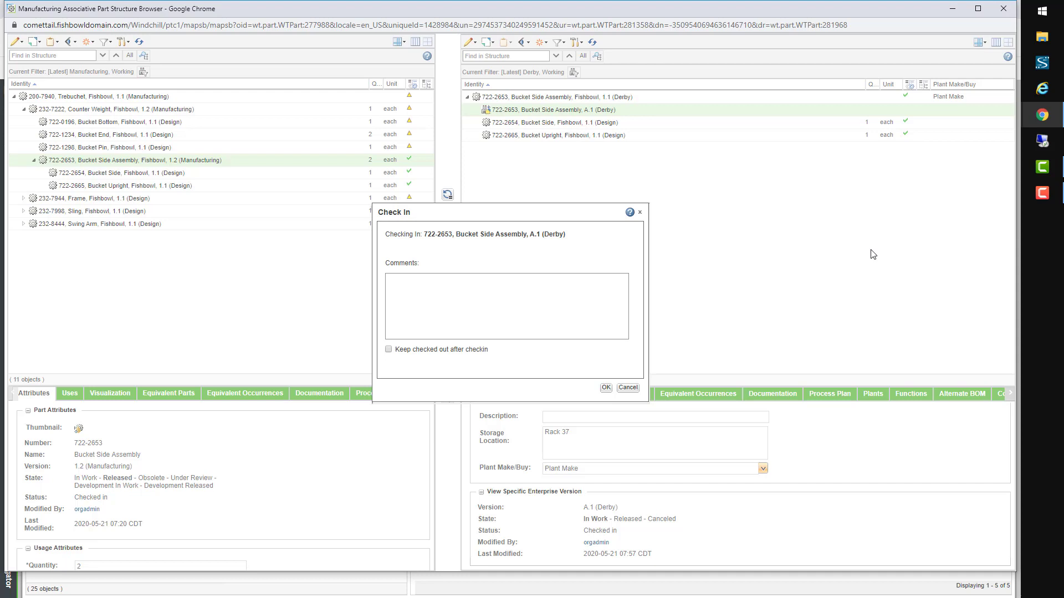
click(605, 389)
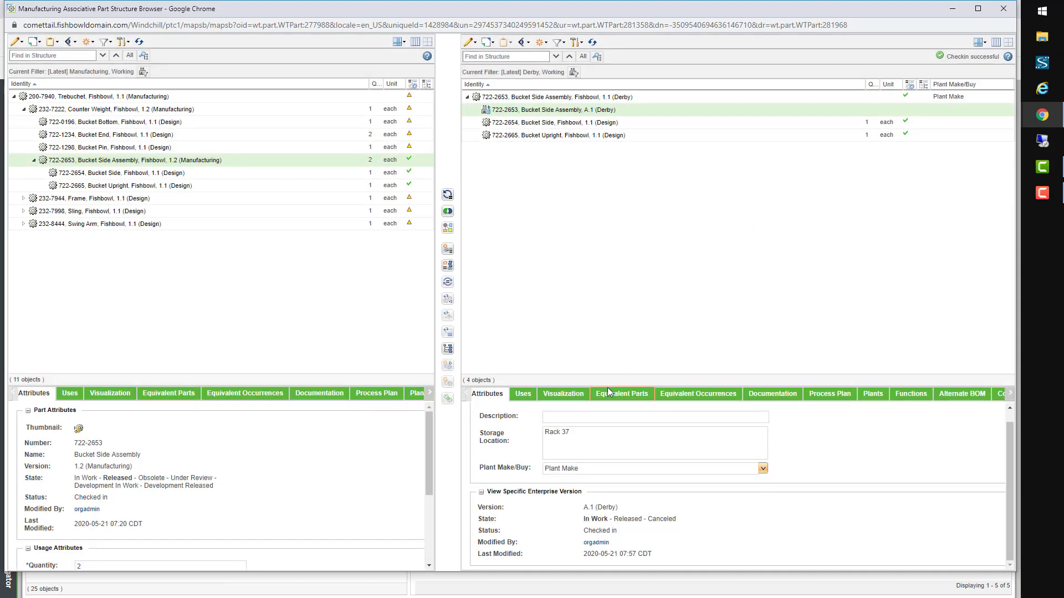
click(573, 98)
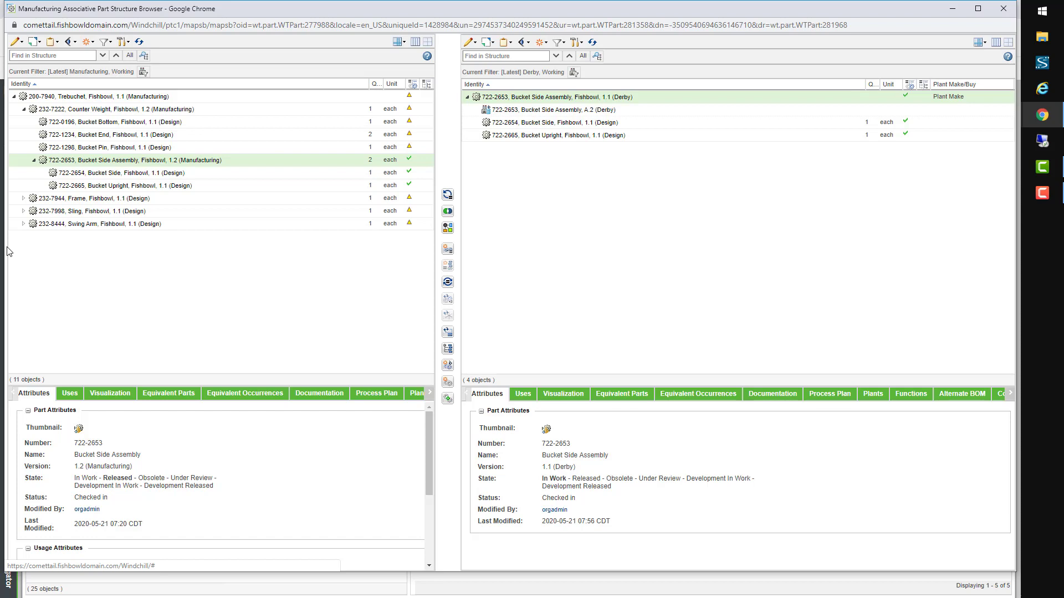
Step: Insert new part 722-2666 'Bucket Side Assembly Shipping Fixture' into the Derby assembly's Uses list
click(524, 394)
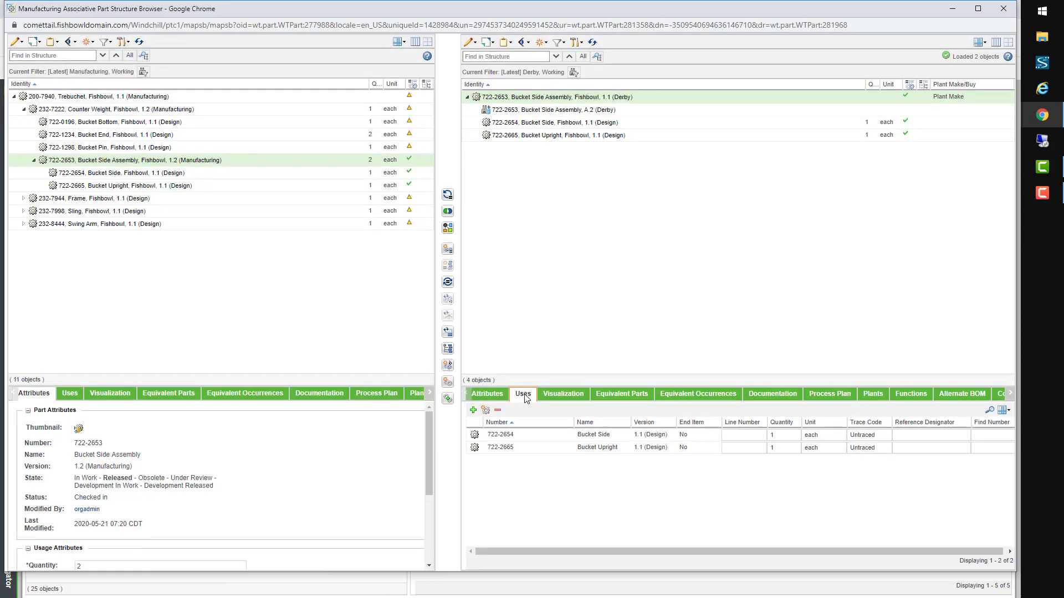
click(486, 410)
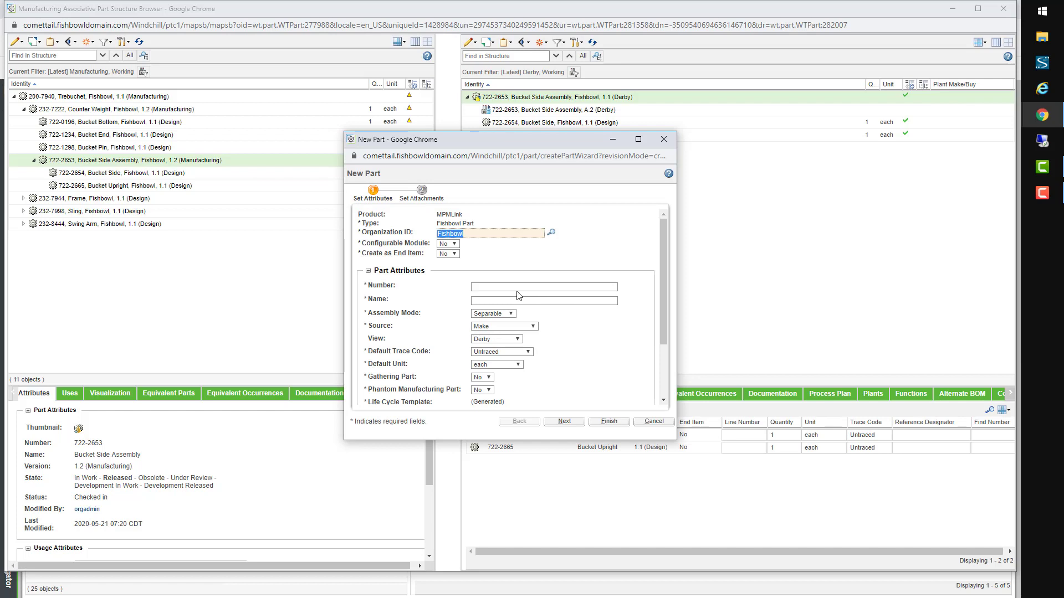
click(516, 288)
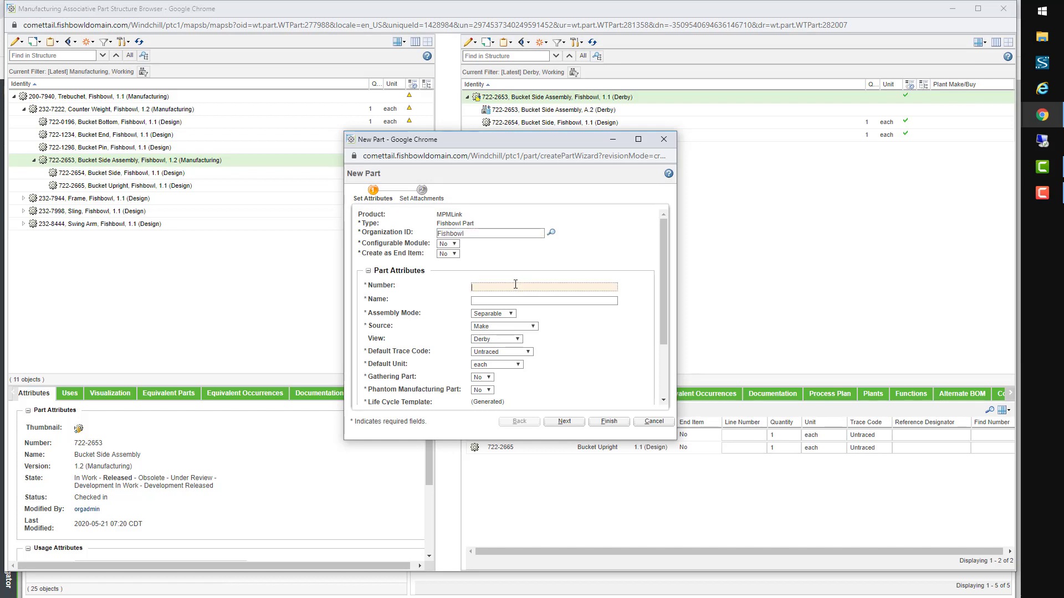
text(722-2666)
click(554, 301)
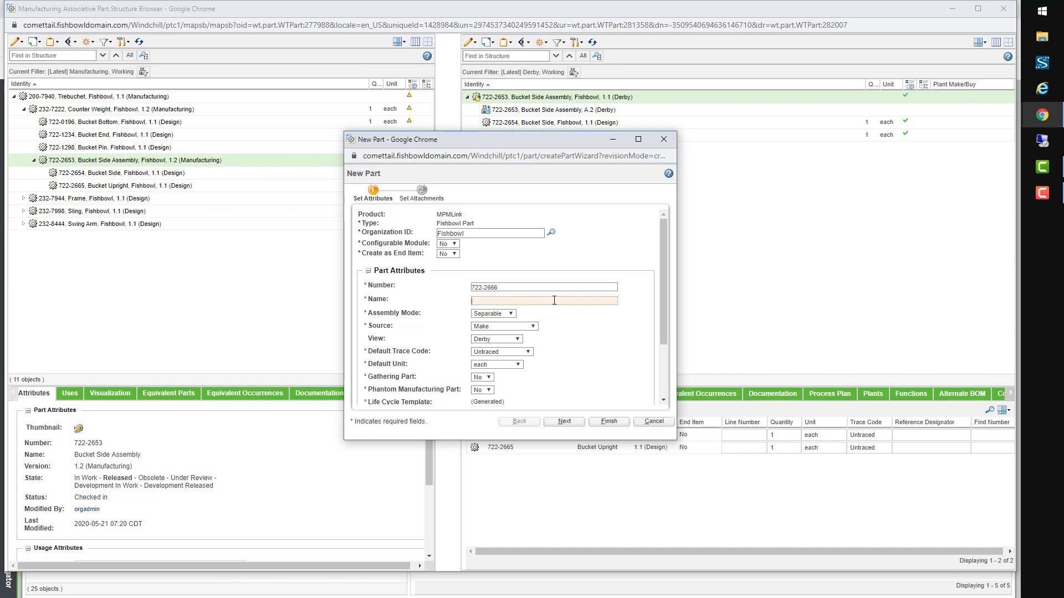
text(Bucket Side Assembly Shipping Fixture)
click(609, 423)
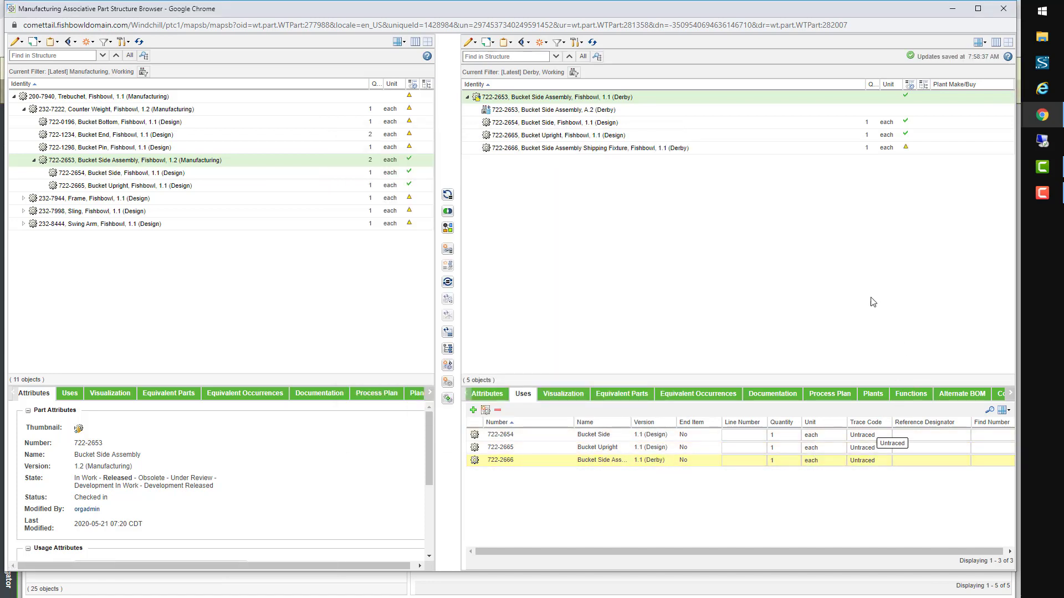
Step: Check in the Derby 722-2653 assembly from My Checkouts, making it version 1.2 (Derby)
click(493, 45)
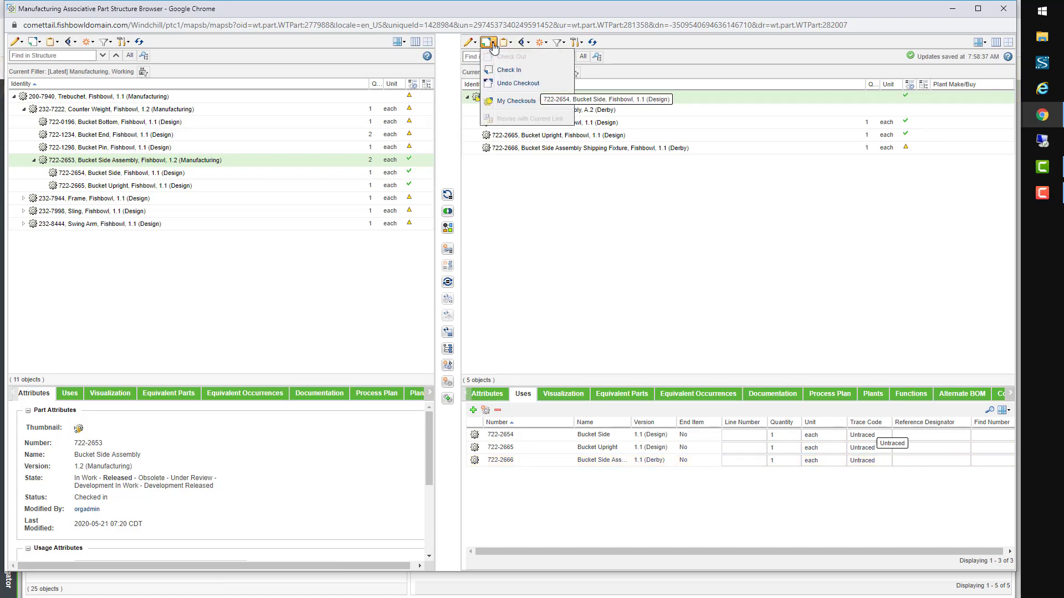
click(516, 101)
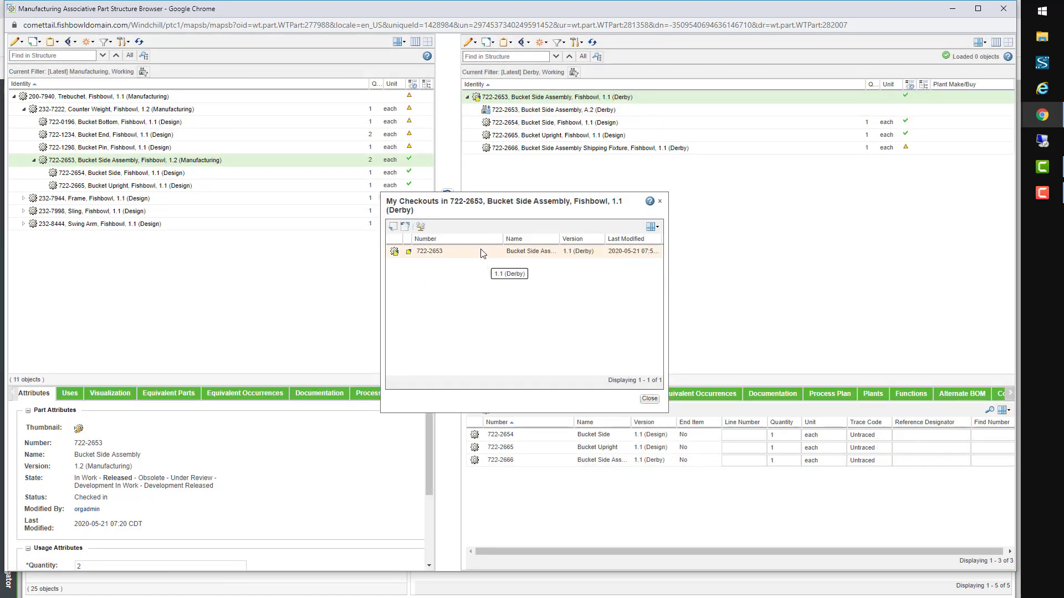
click(393, 227)
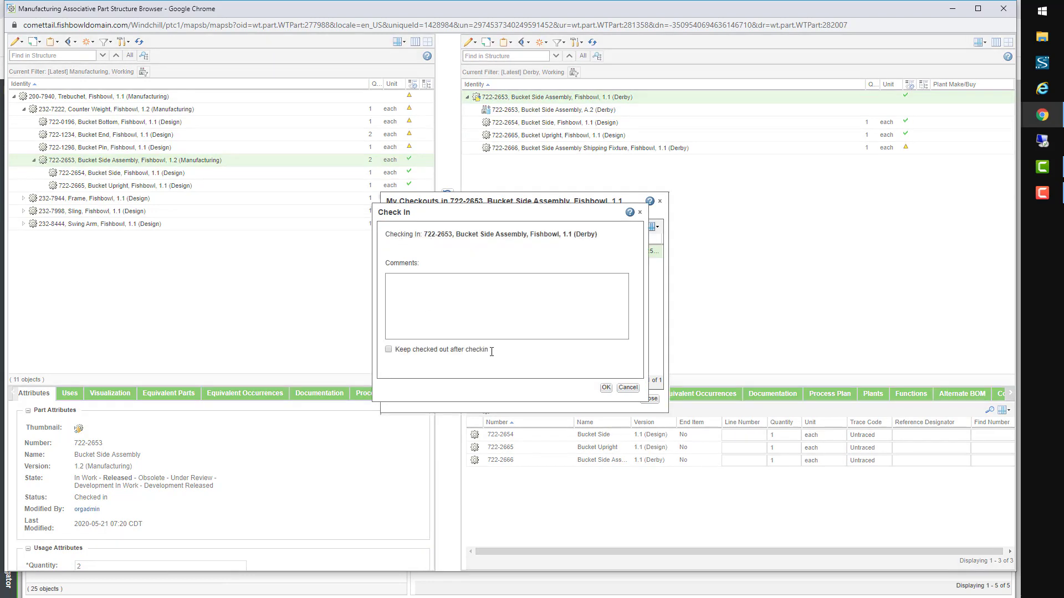
click(606, 387)
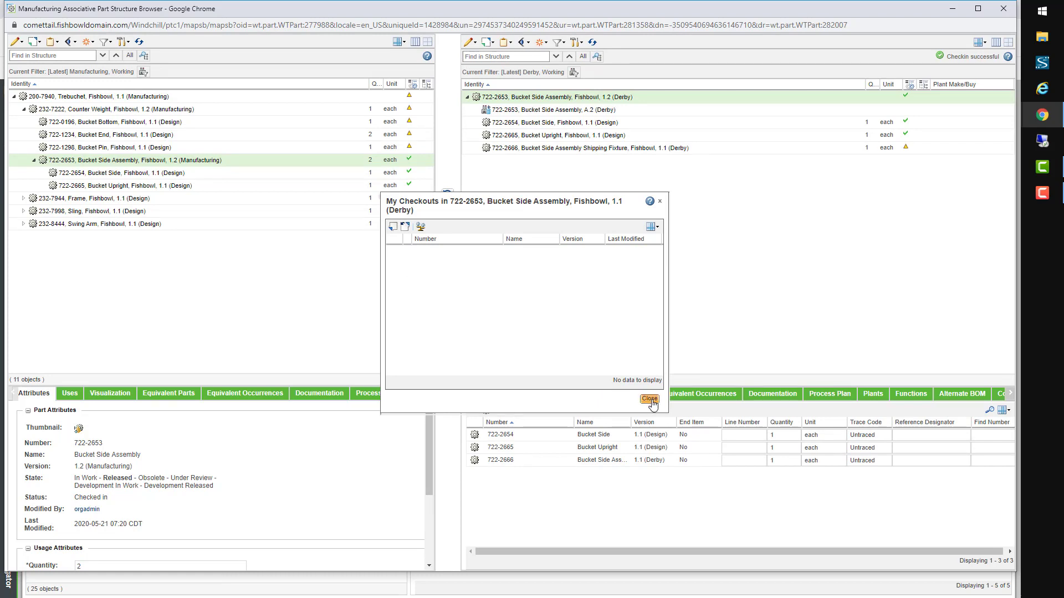
click(650, 399)
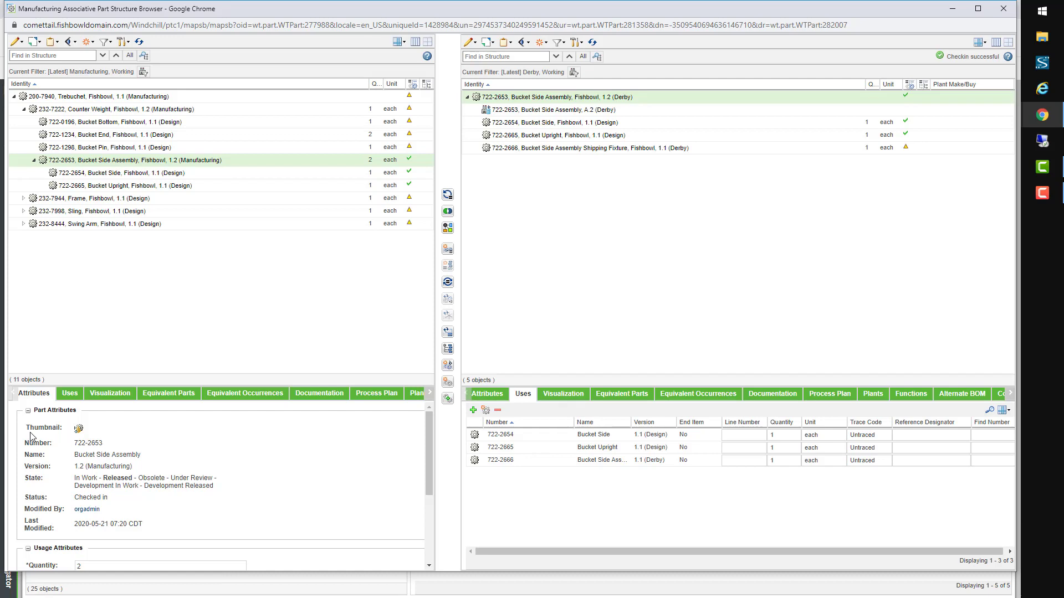
Step: Apply the Design saved filter to the left 200-7940 Trebuchet and show its Equivalent Parts
click(111, 43)
mouse_move(147, 124)
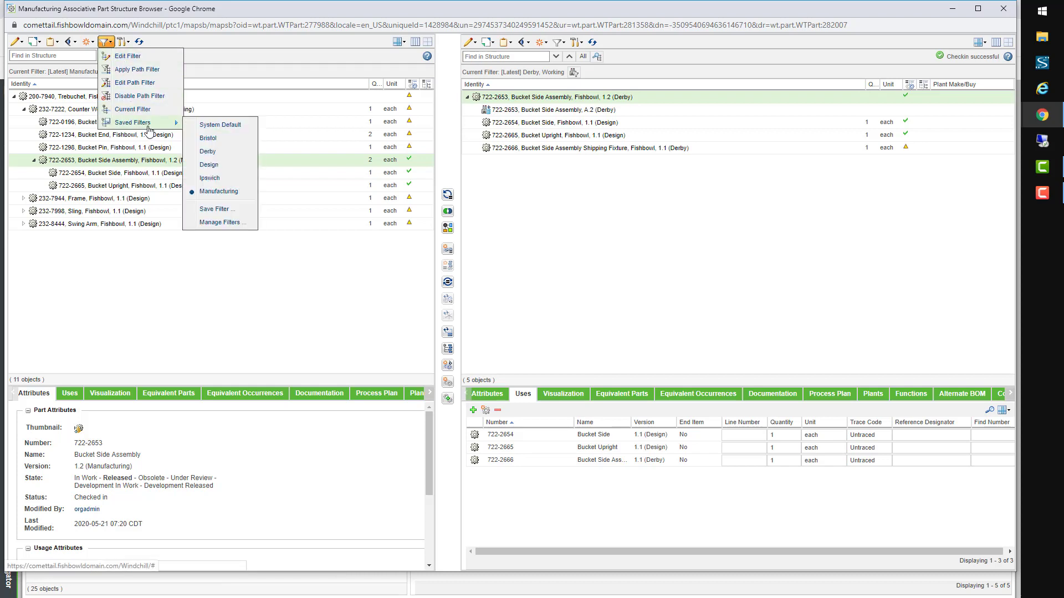
click(209, 165)
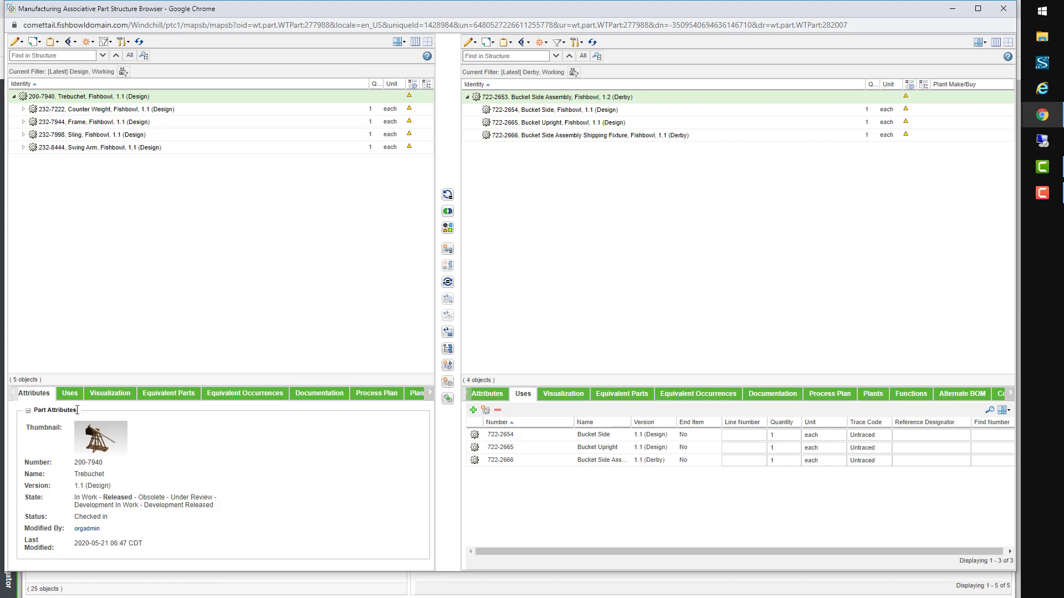
click(187, 397)
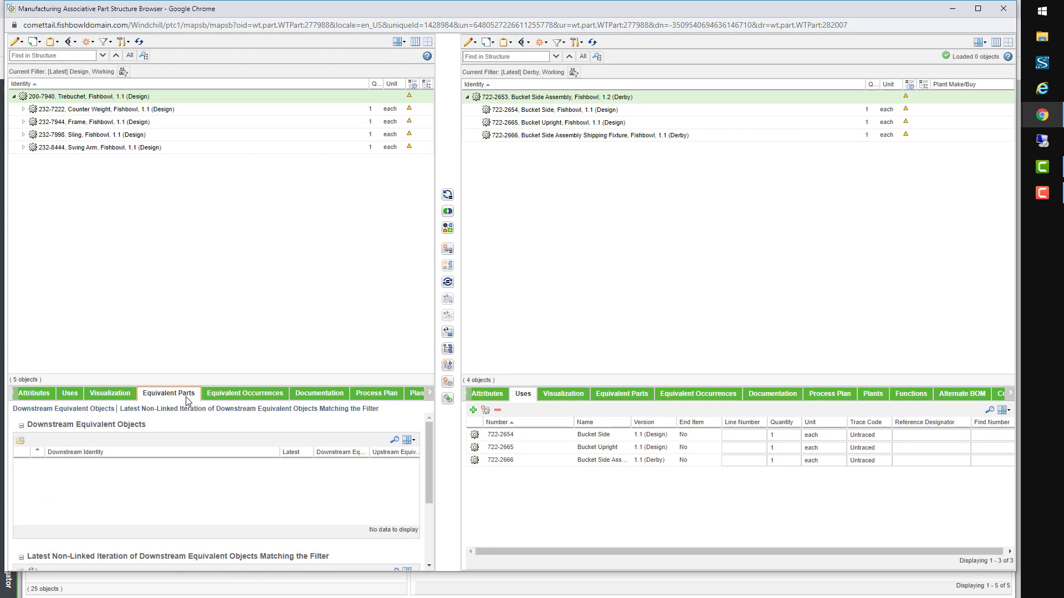
Step: Load the Manufacturing Trebuchet equivalent into the right tree under the Manufacturing saved filter
click(560, 43)
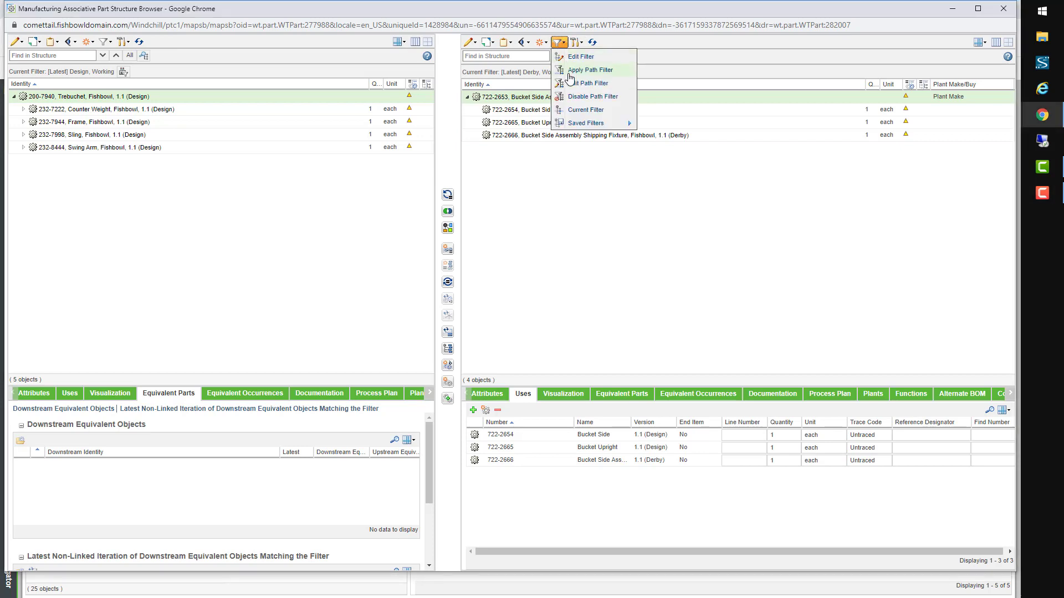
mouse_move(592, 127)
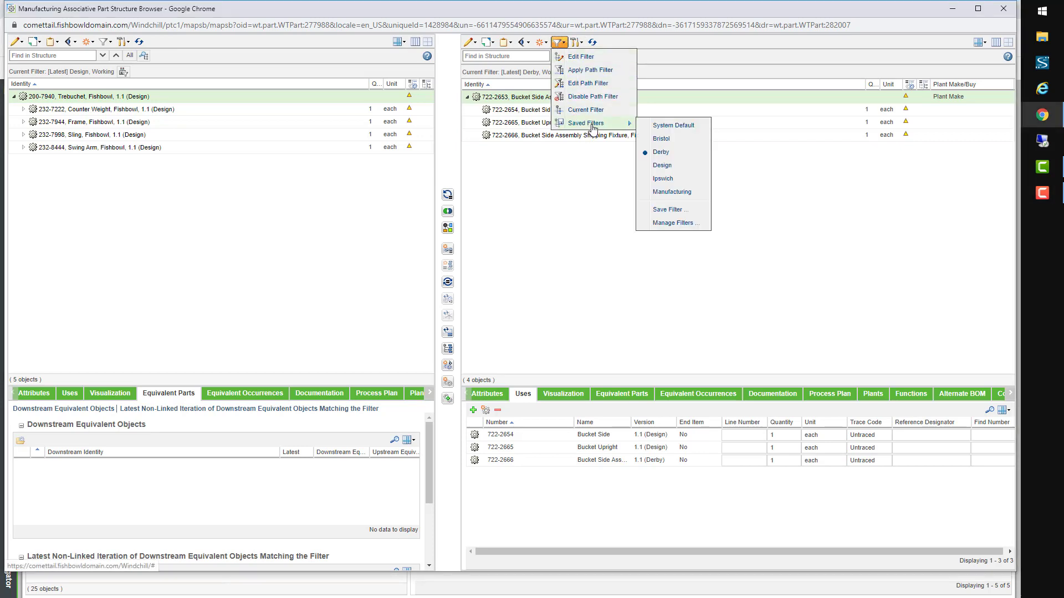
click(672, 193)
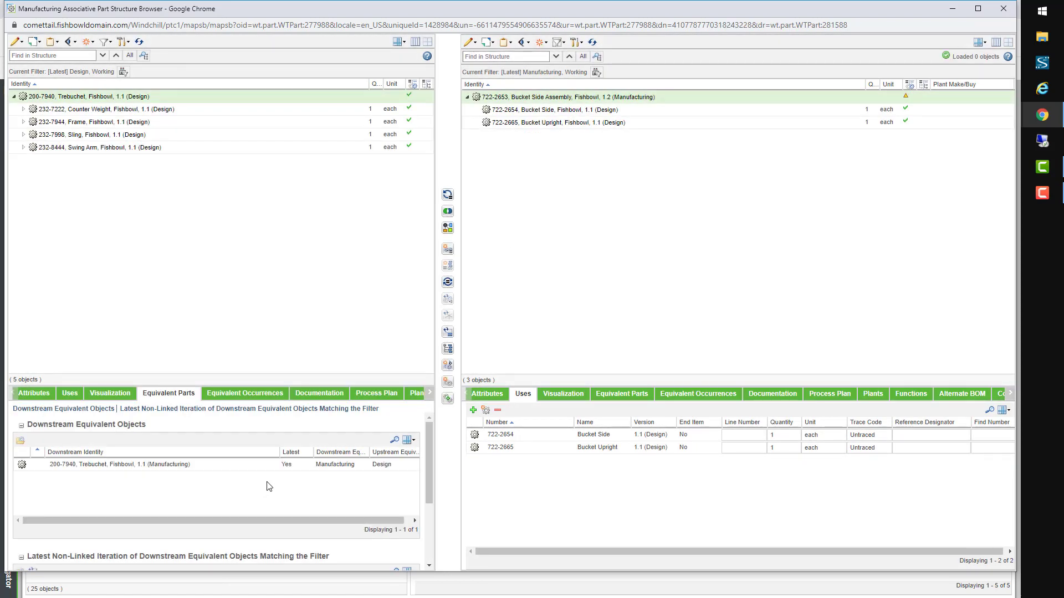
click(217, 467)
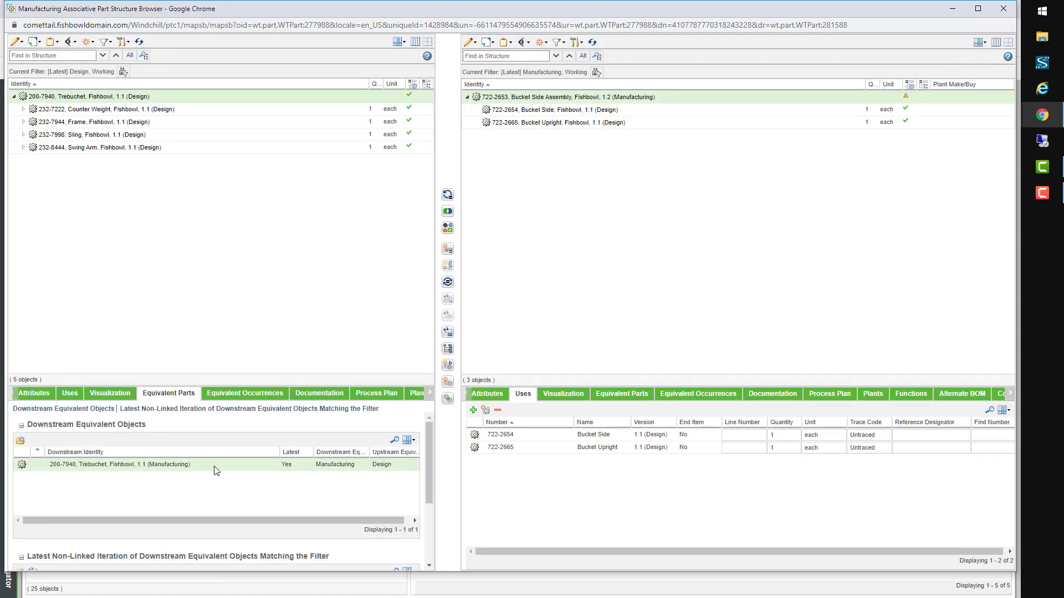
right_click(216, 470)
click(238, 474)
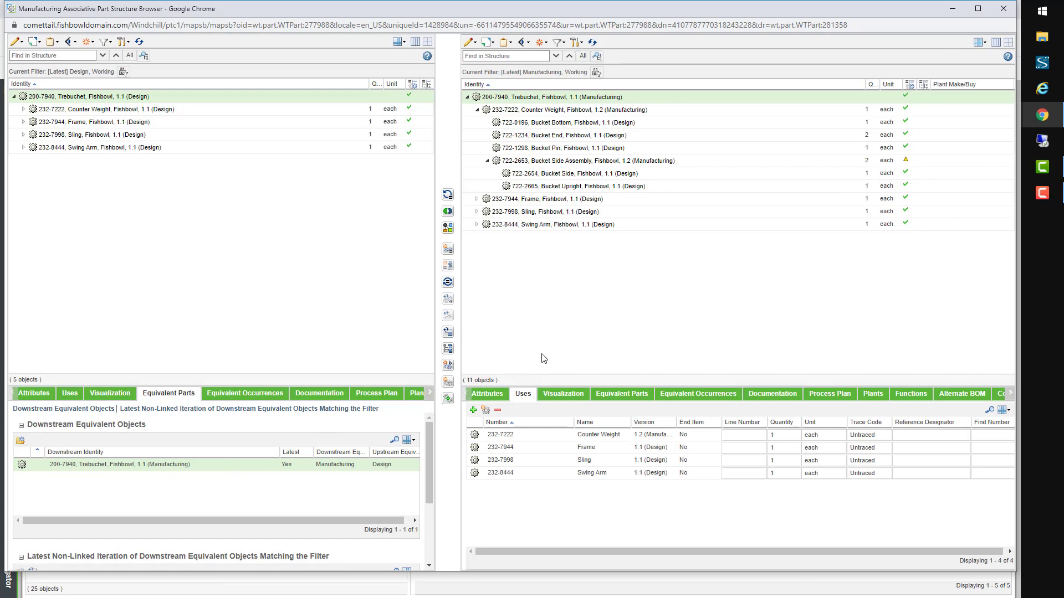
drag(570, 161, 630, 276)
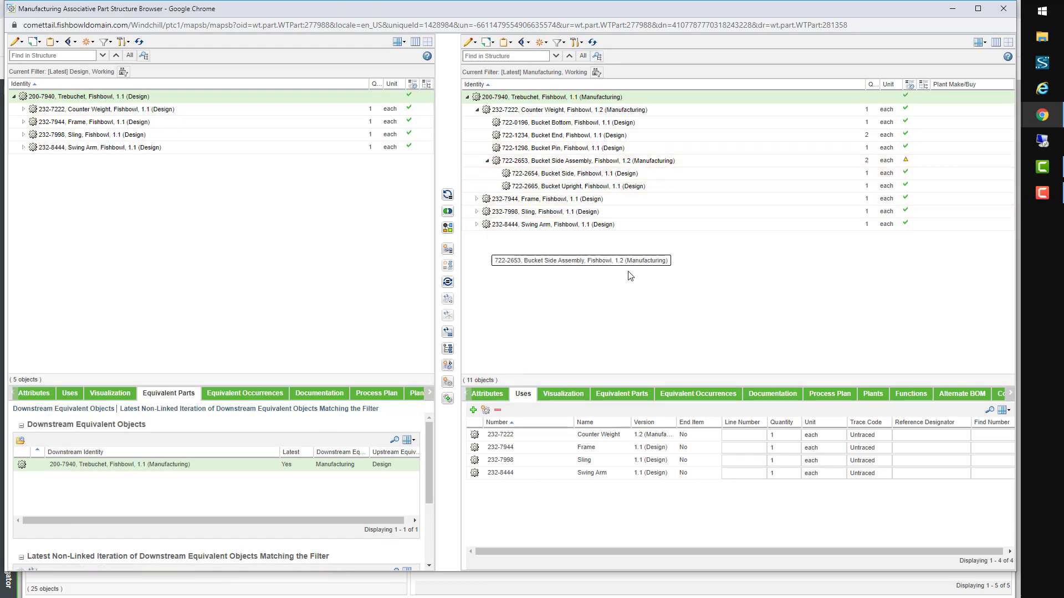
Step: Switch the right tree from the Bristol to the Derby filter and expand Bucket Side Assembly
click(562, 45)
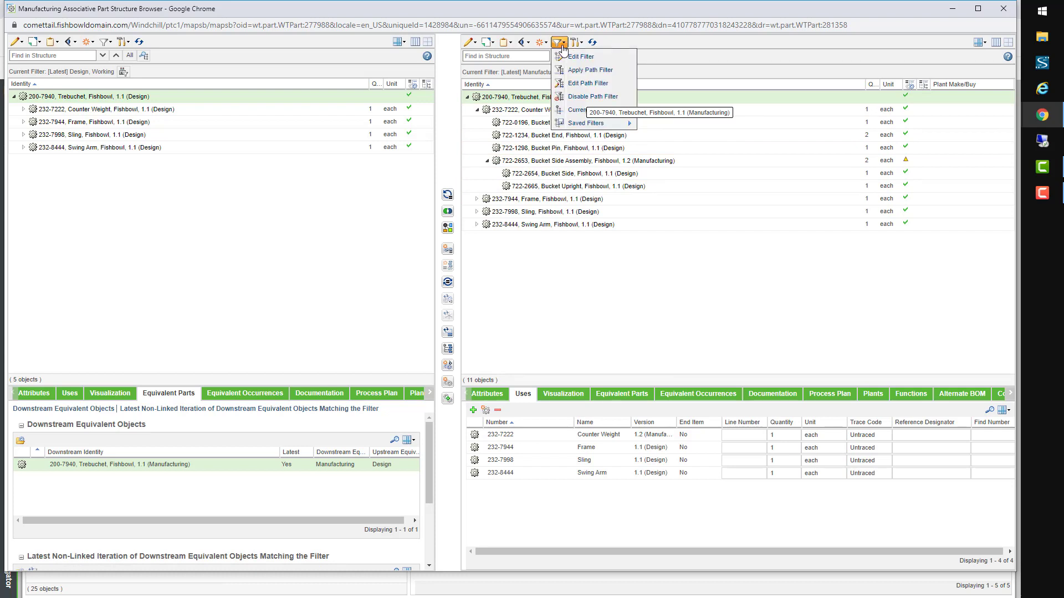
mouse_move(594, 123)
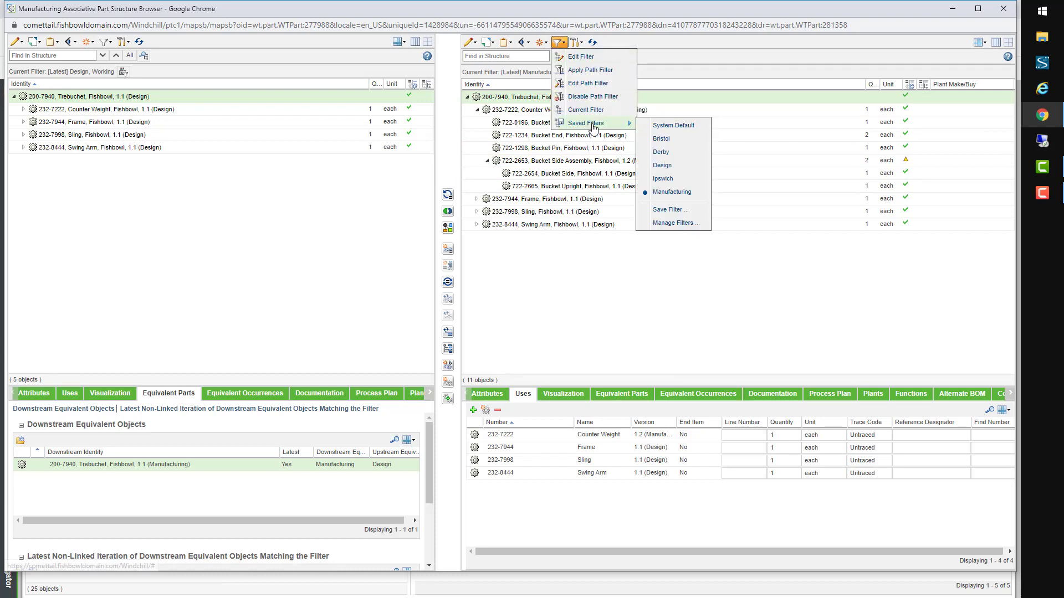
click(670, 145)
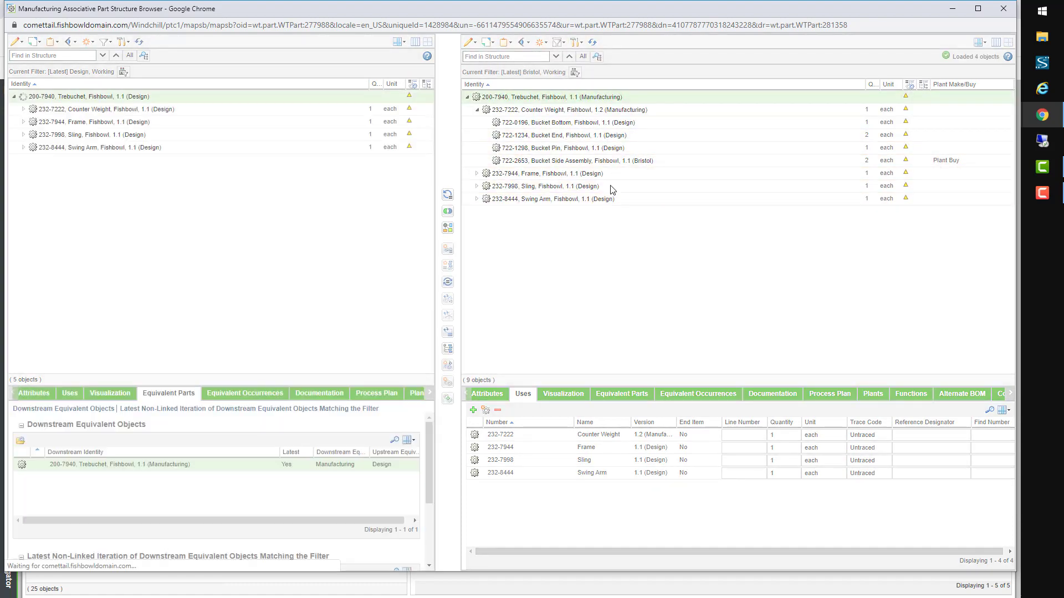
click(615, 163)
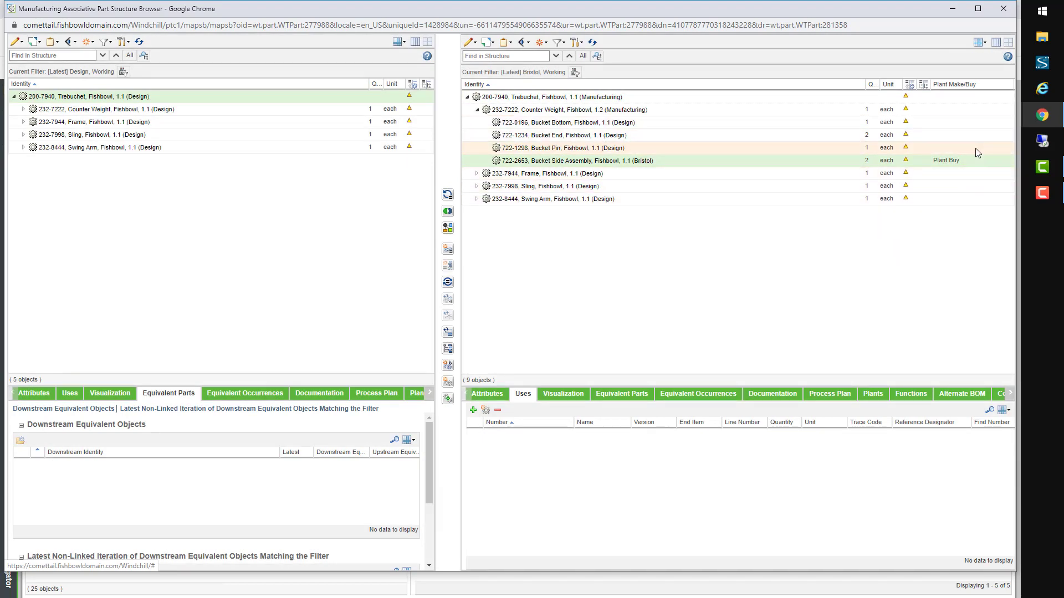
click(560, 44)
mouse_move(590, 123)
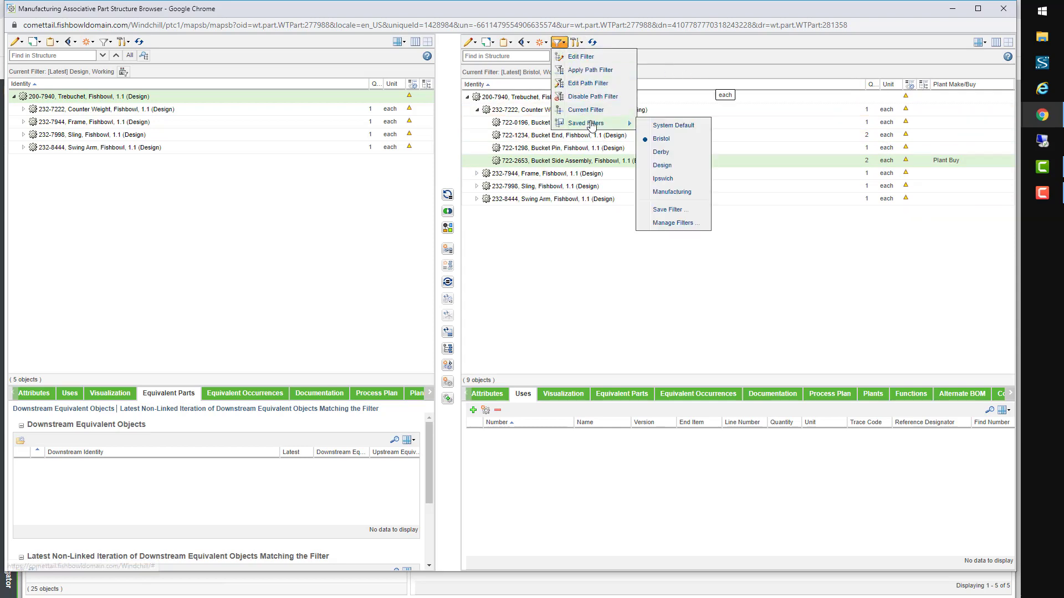
click(670, 153)
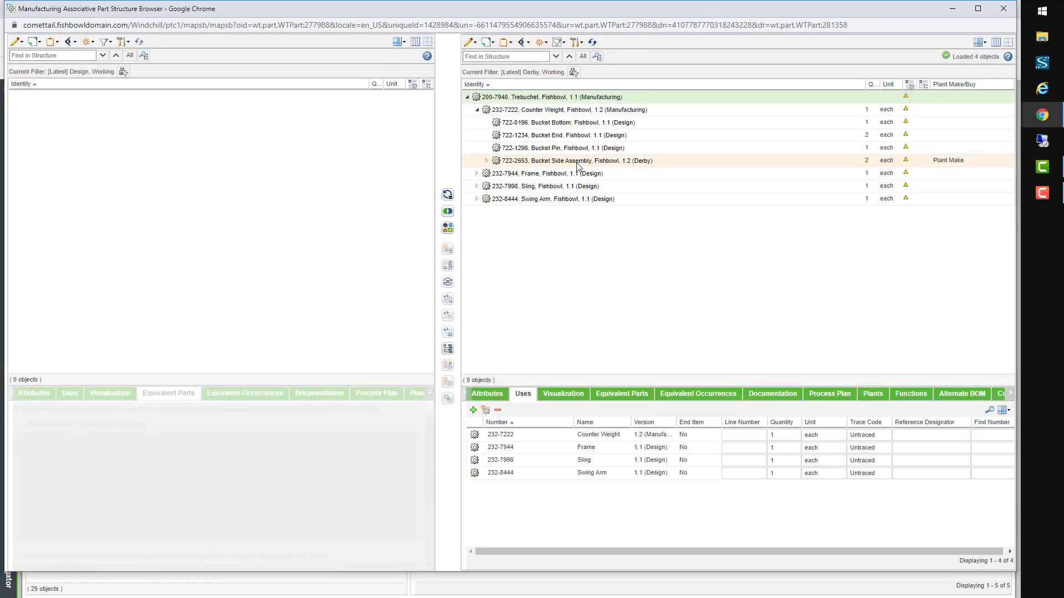
click(542, 164)
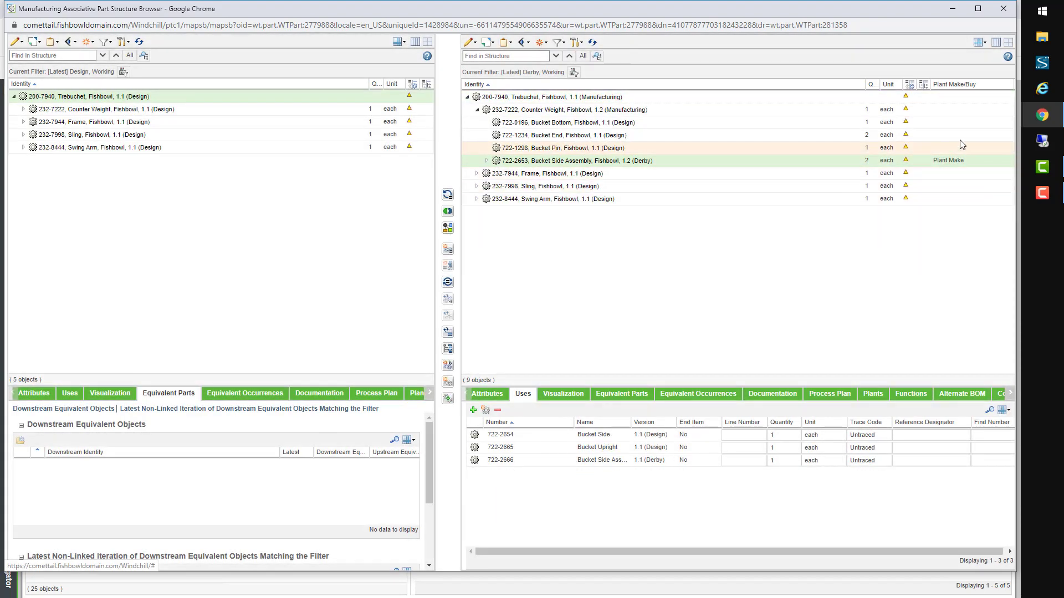
click(487, 161)
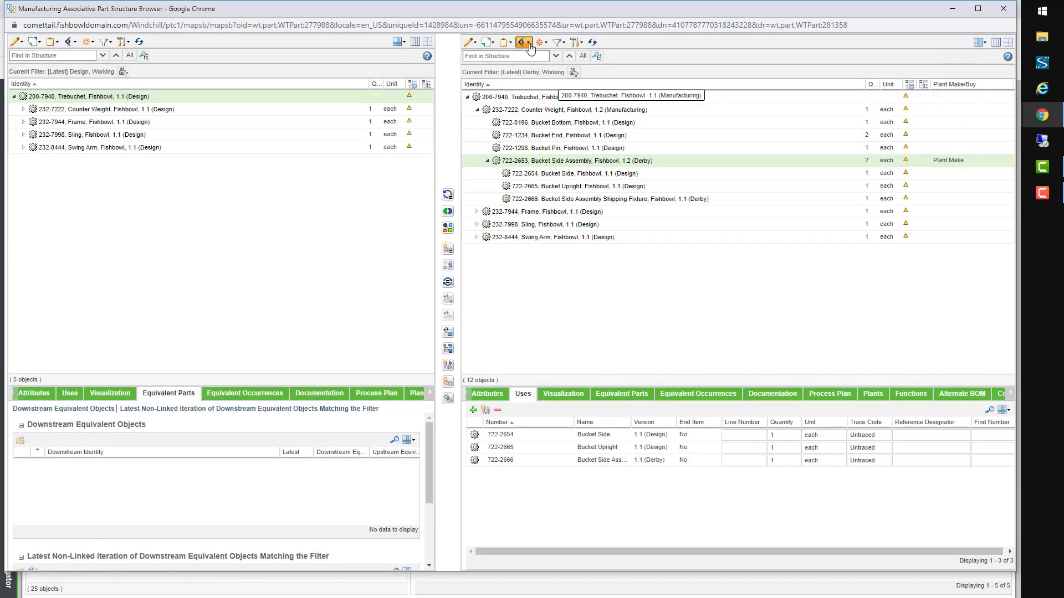
Step: Turn on Enterprise Data display in the structure browser
click(529, 44)
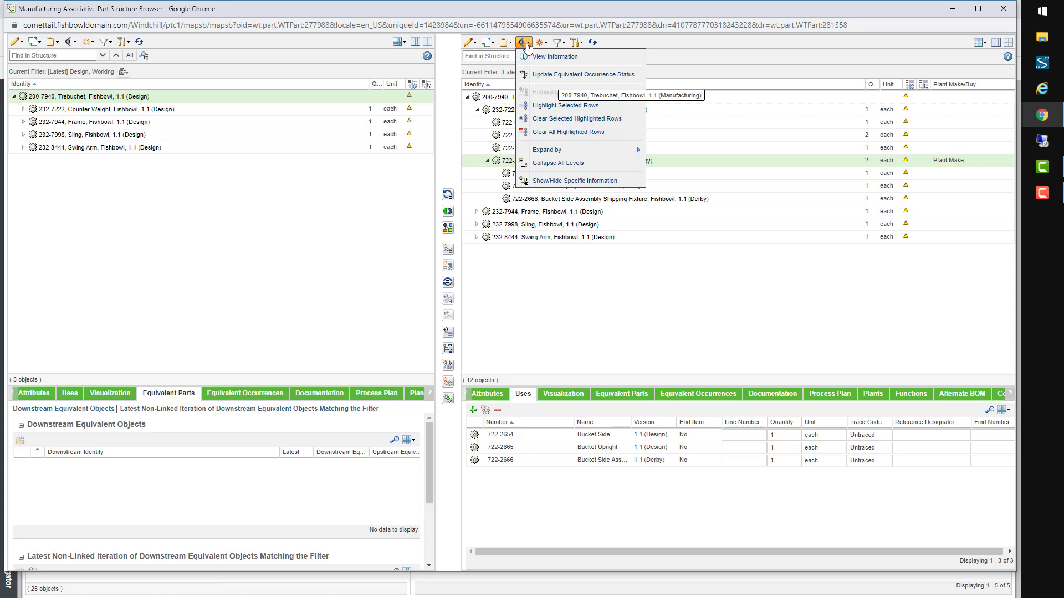
click(556, 182)
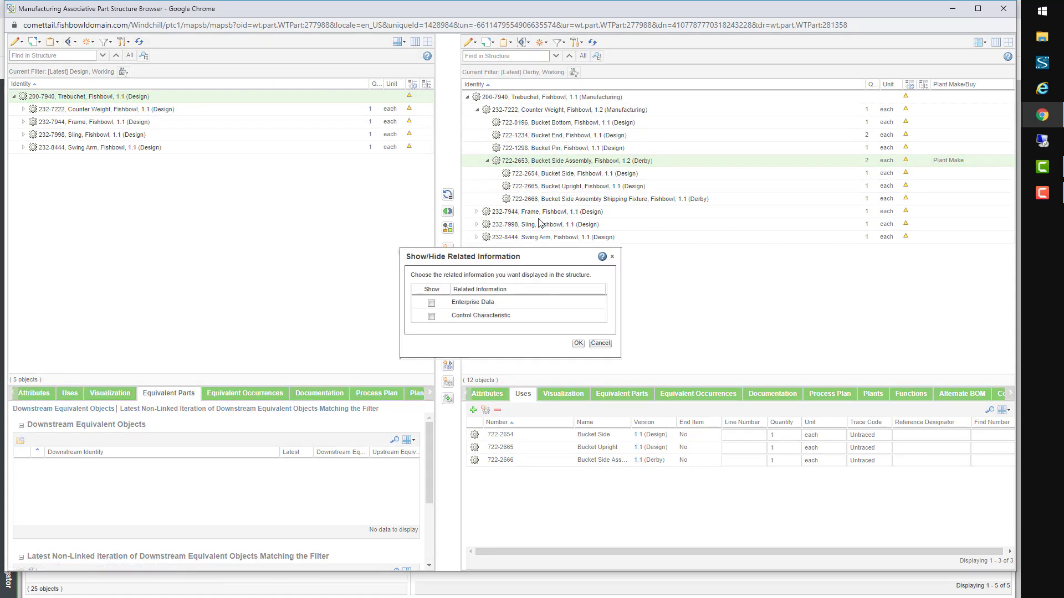
click(431, 303)
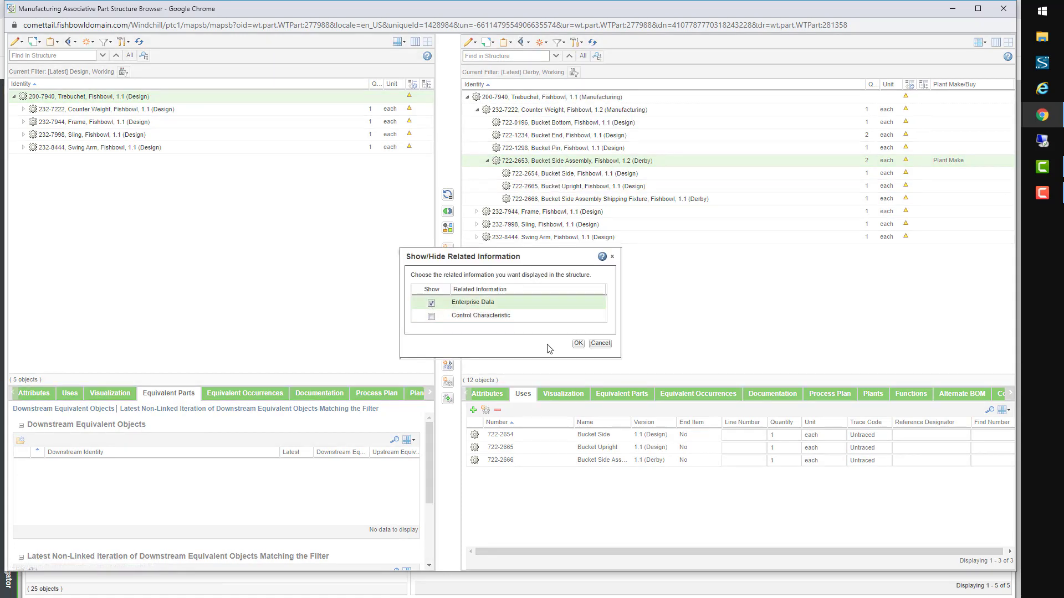
click(578, 343)
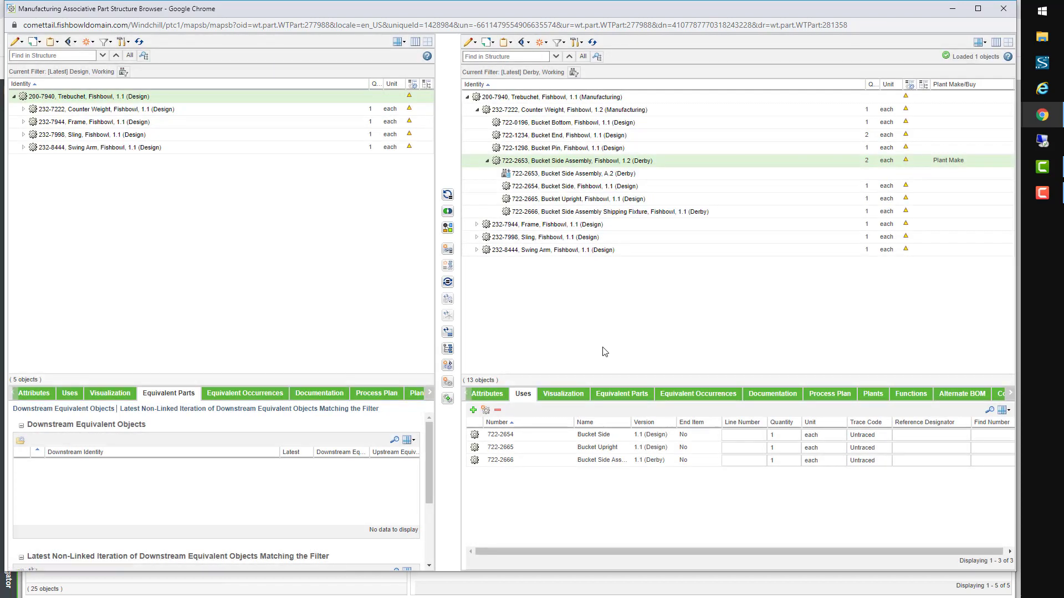
Step: View the A.2 (Derby) enterprise attributes, then close the structure browser
click(636, 173)
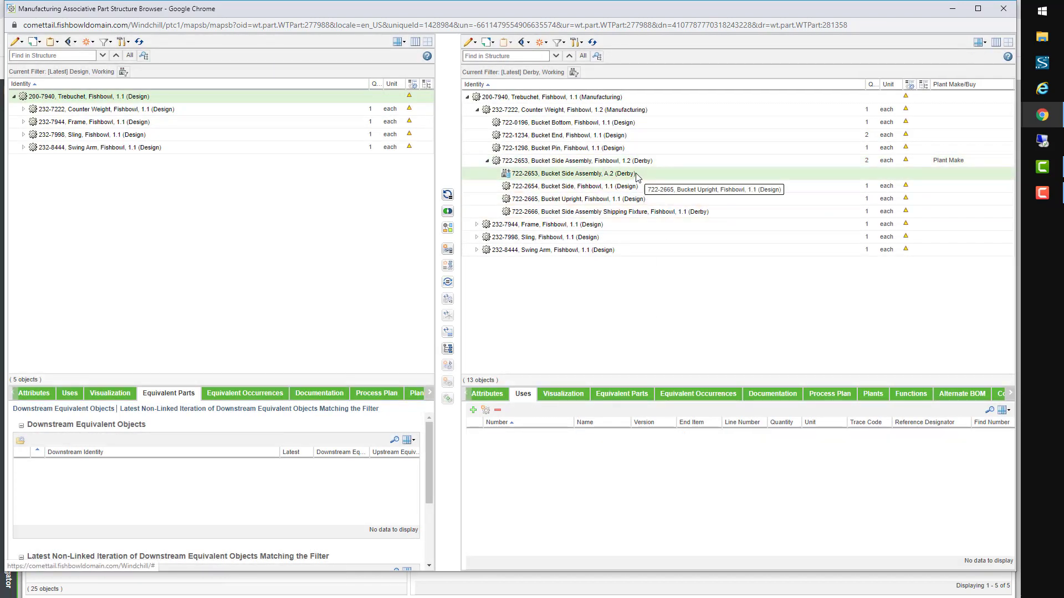
click(487, 394)
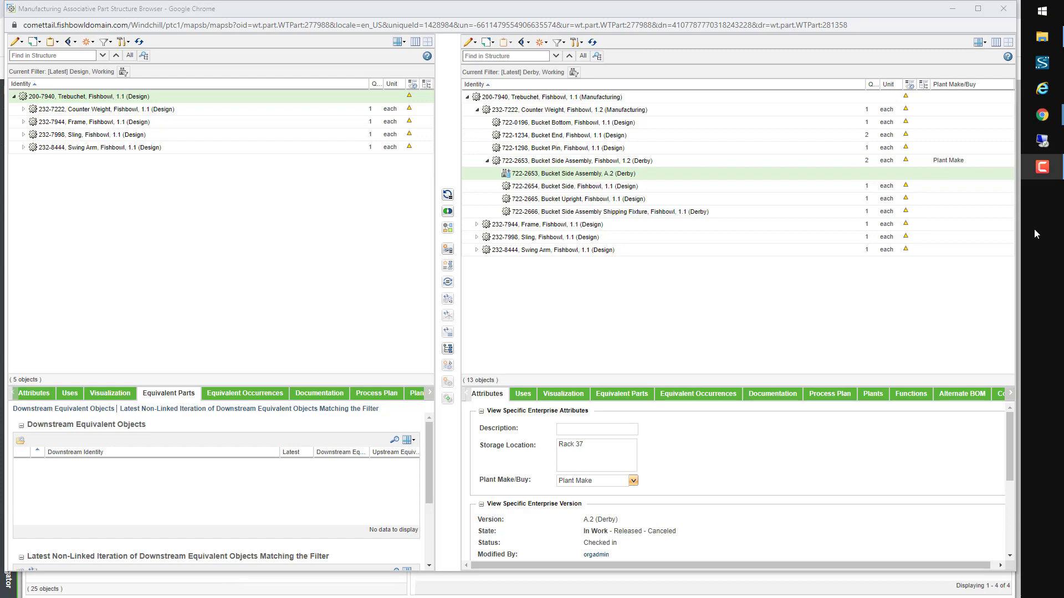
click(953, 8)
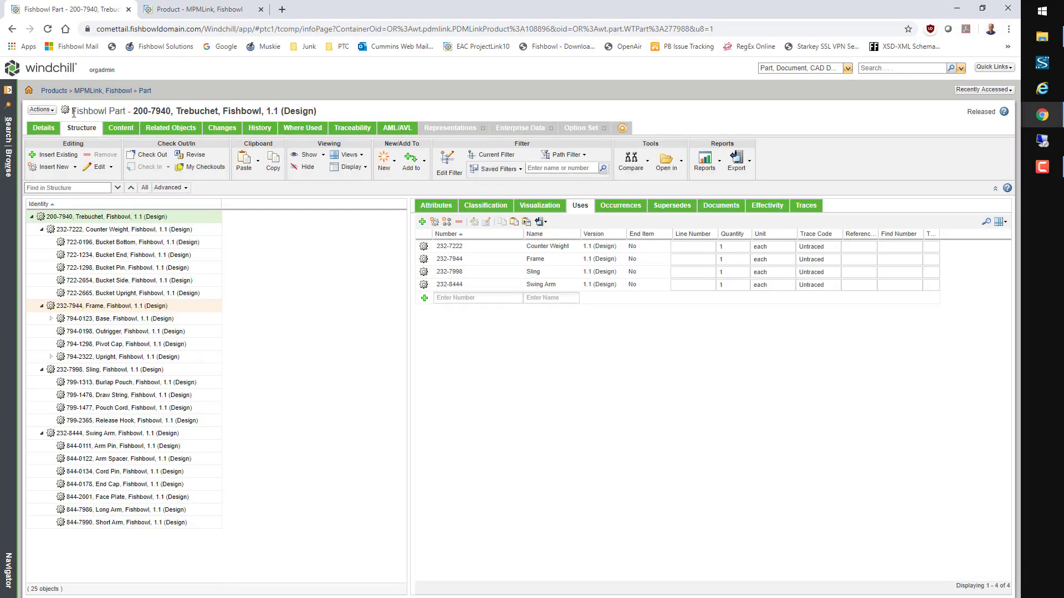
Step: Set Configurable Module and End Item to Yes on 200-7940 Trebuchet via Edit Common Attributes
click(42, 111)
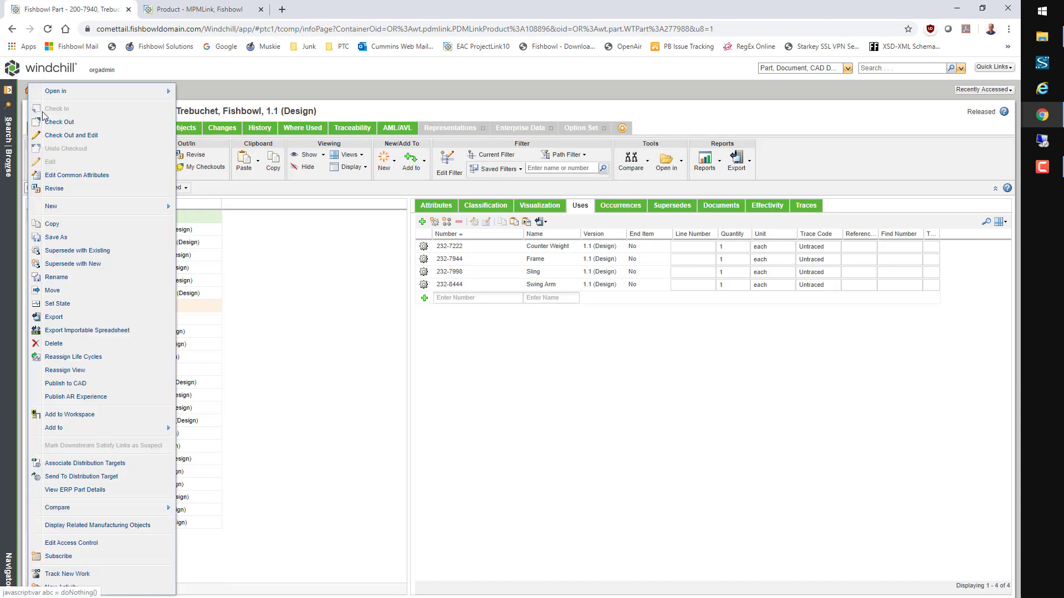
click(60, 176)
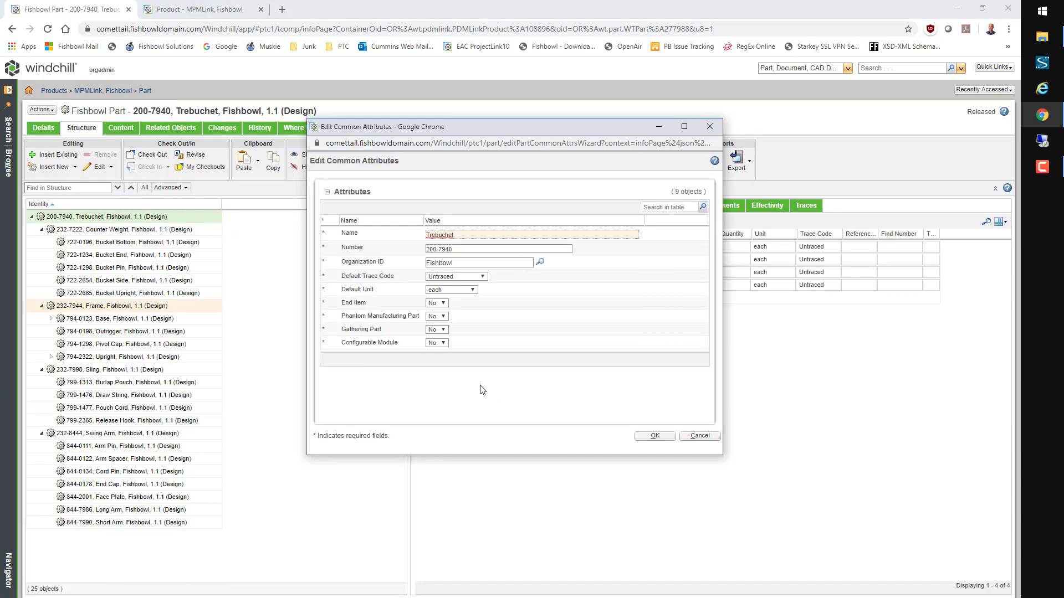
click(447, 345)
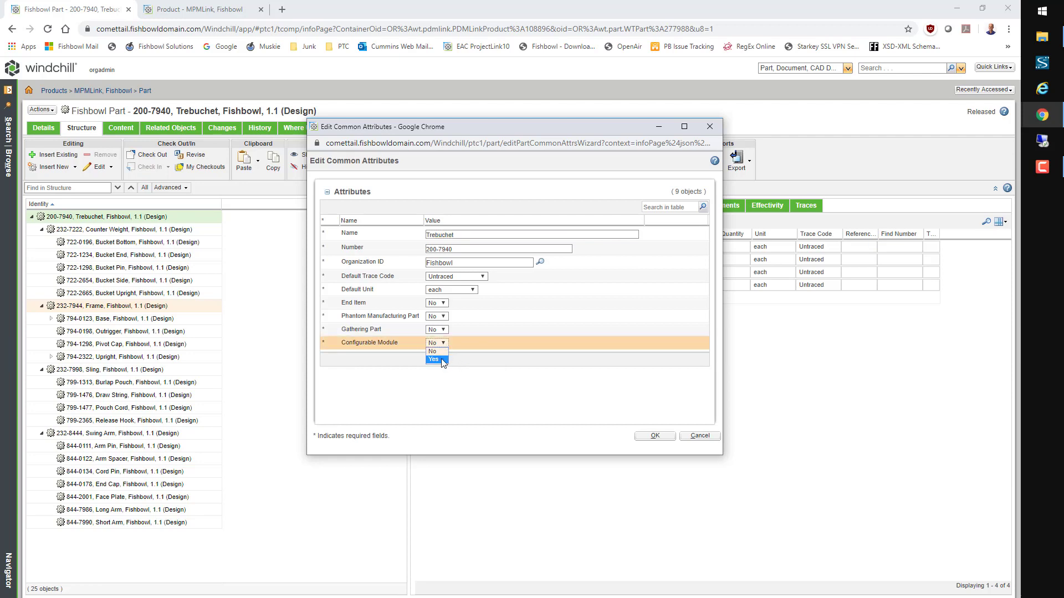
click(444, 359)
click(438, 305)
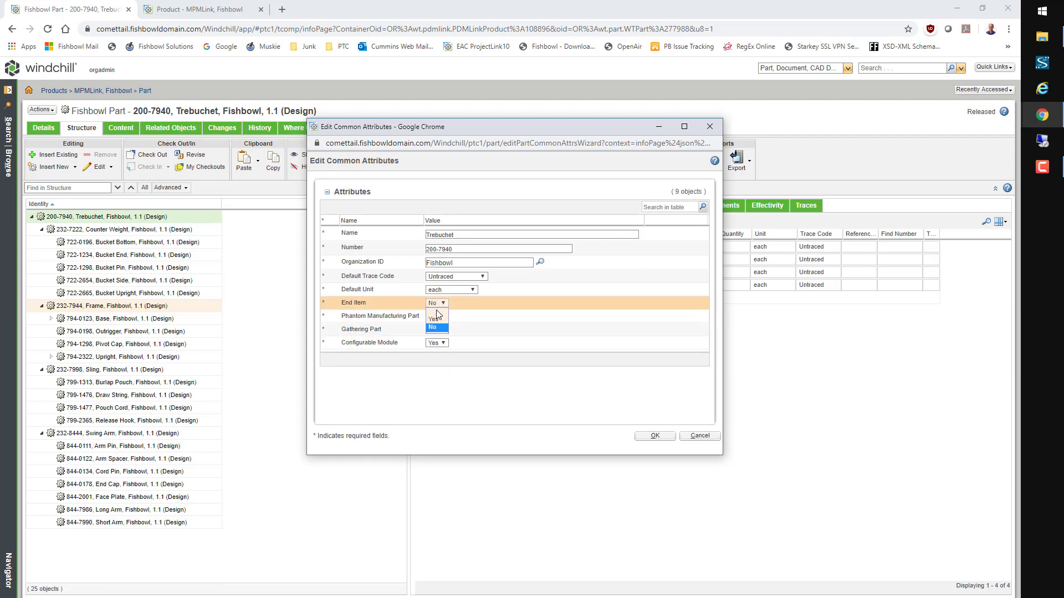
click(435, 321)
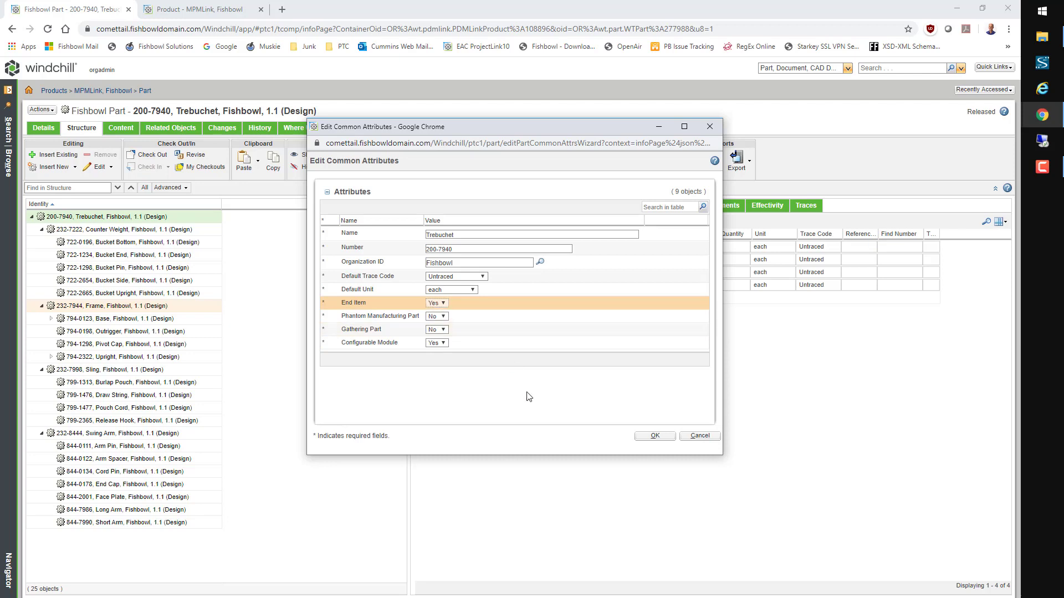
click(653, 437)
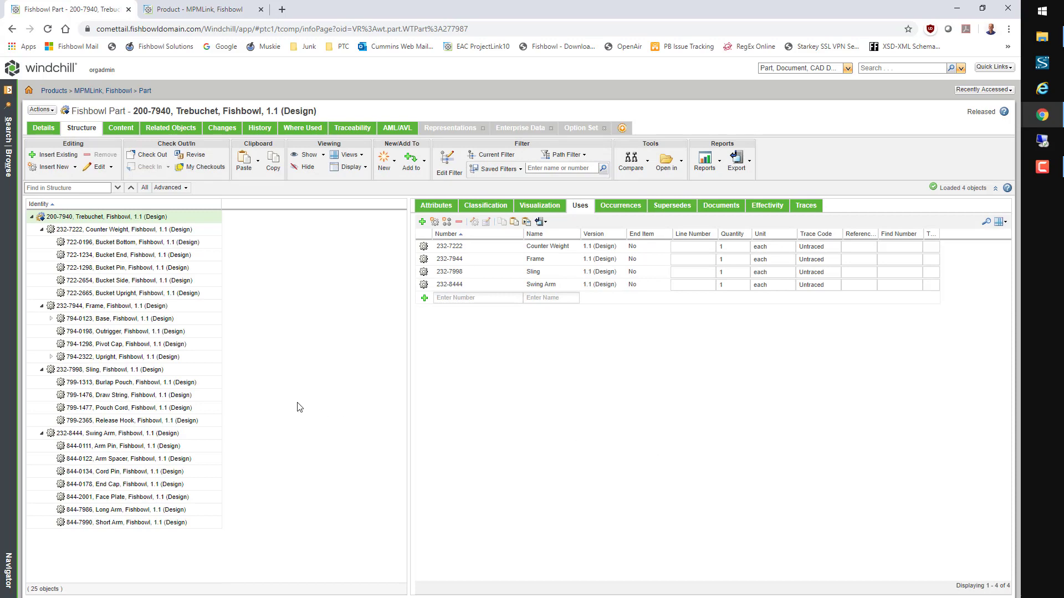
Step: Create configurable module part 844-7985 'Long Arm Selections' under the 232-8444 Swing Arm
click(191, 433)
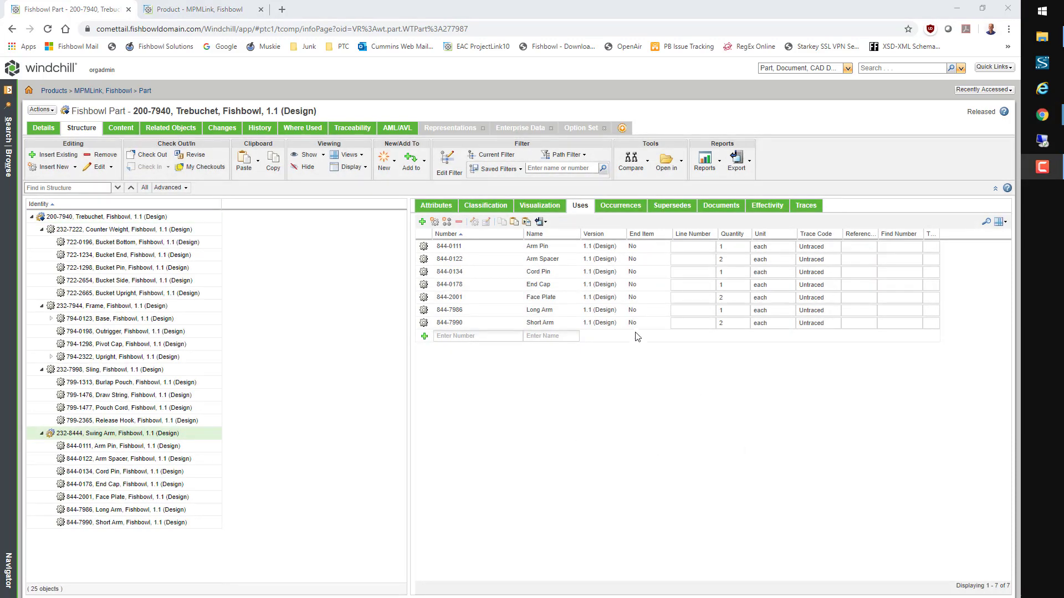
click(435, 223)
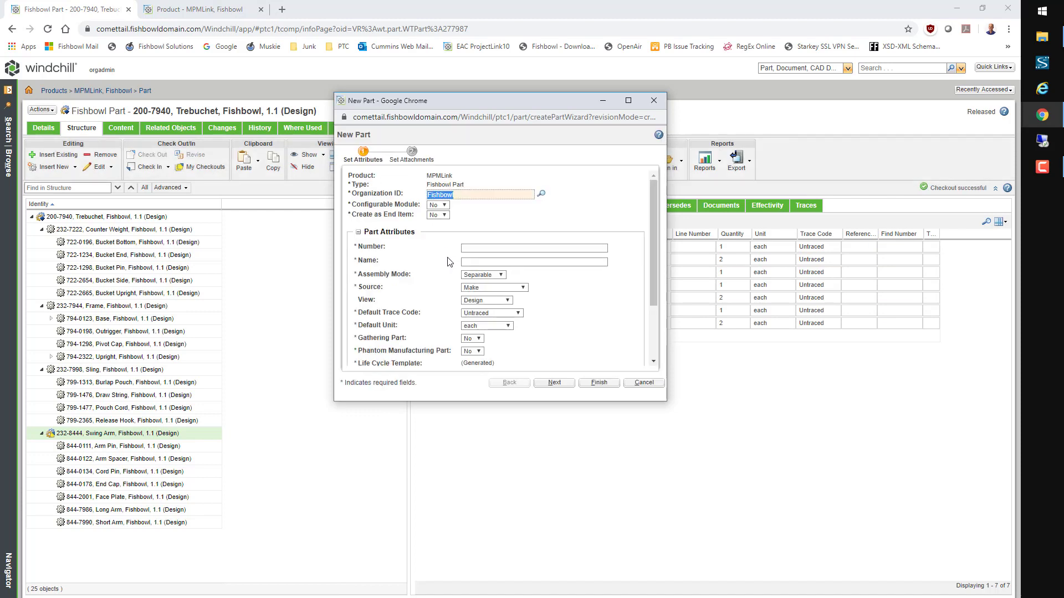
click(446, 207)
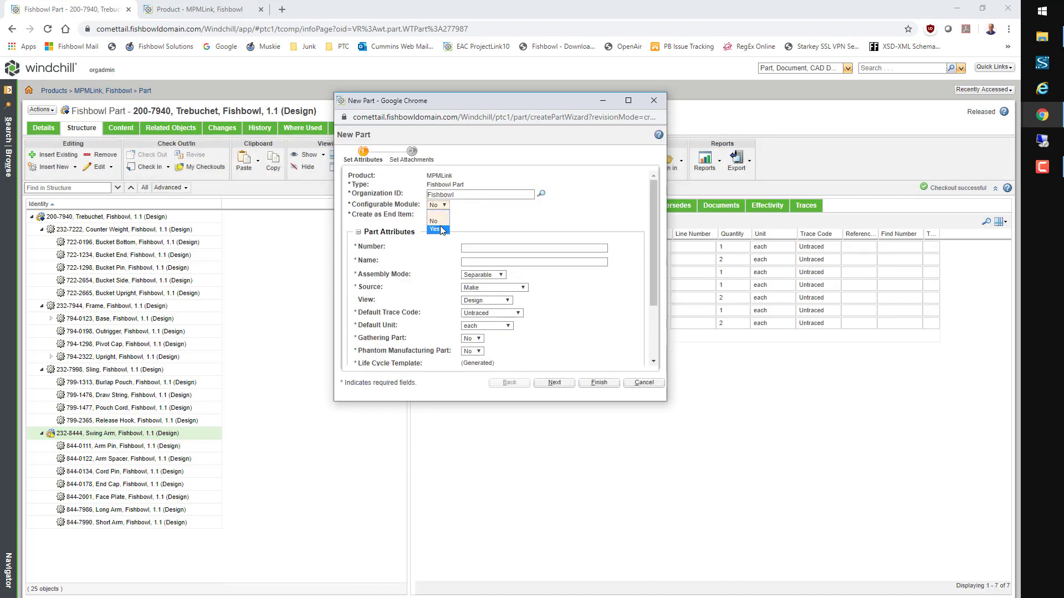
click(441, 229)
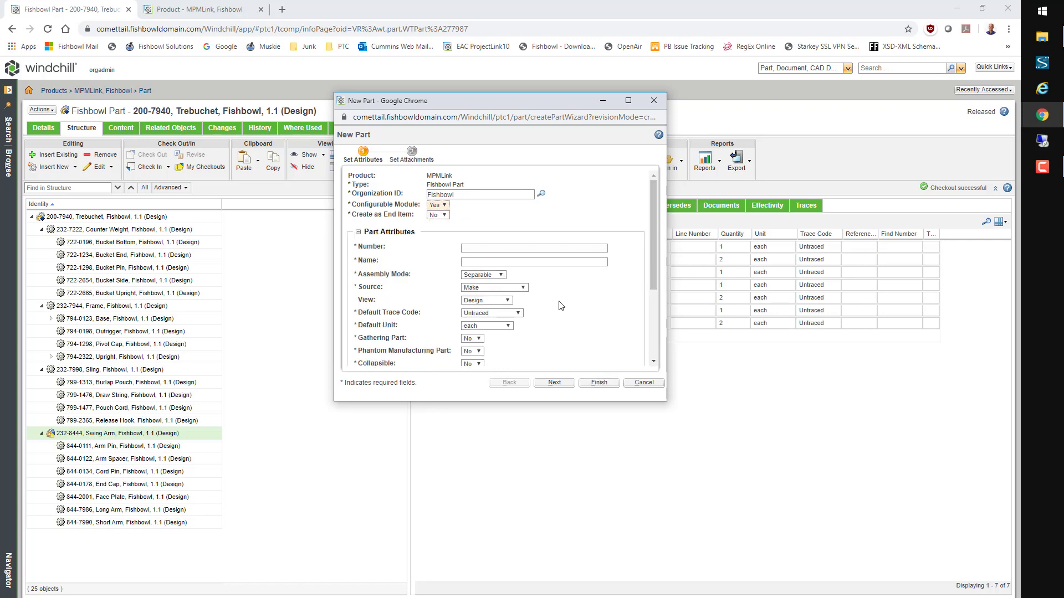
click(480, 263)
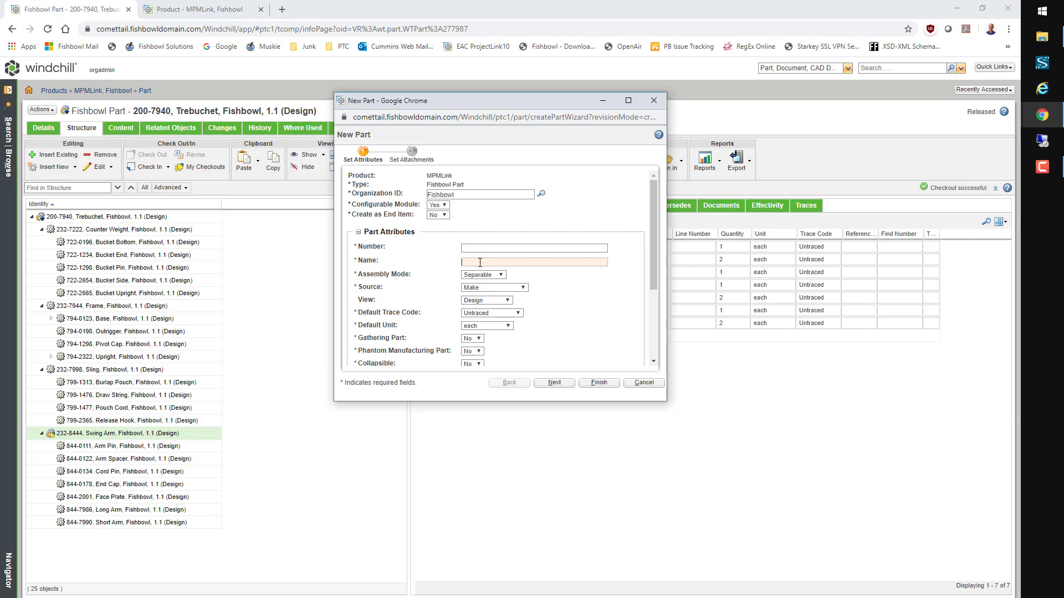
text(Long Arm Selections)
click(513, 248)
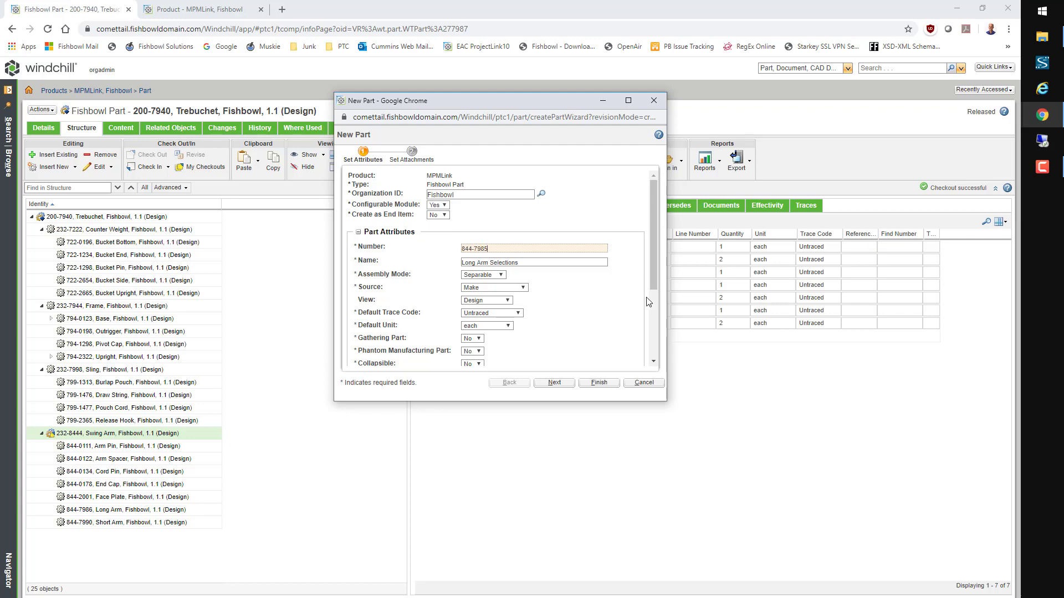
scroll(652, 343, down, 3)
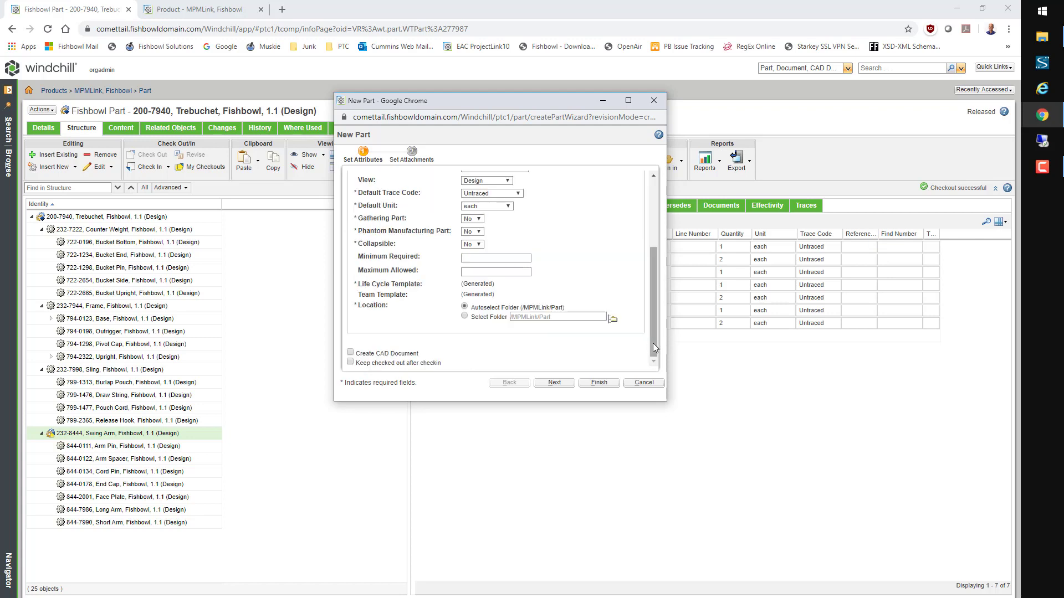
click(599, 383)
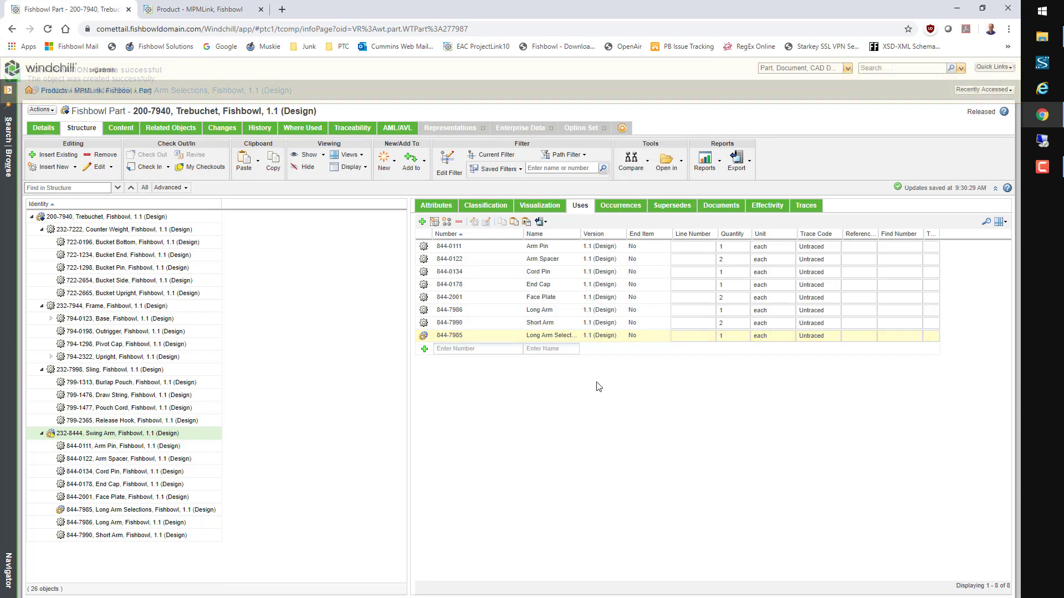
click(144, 219)
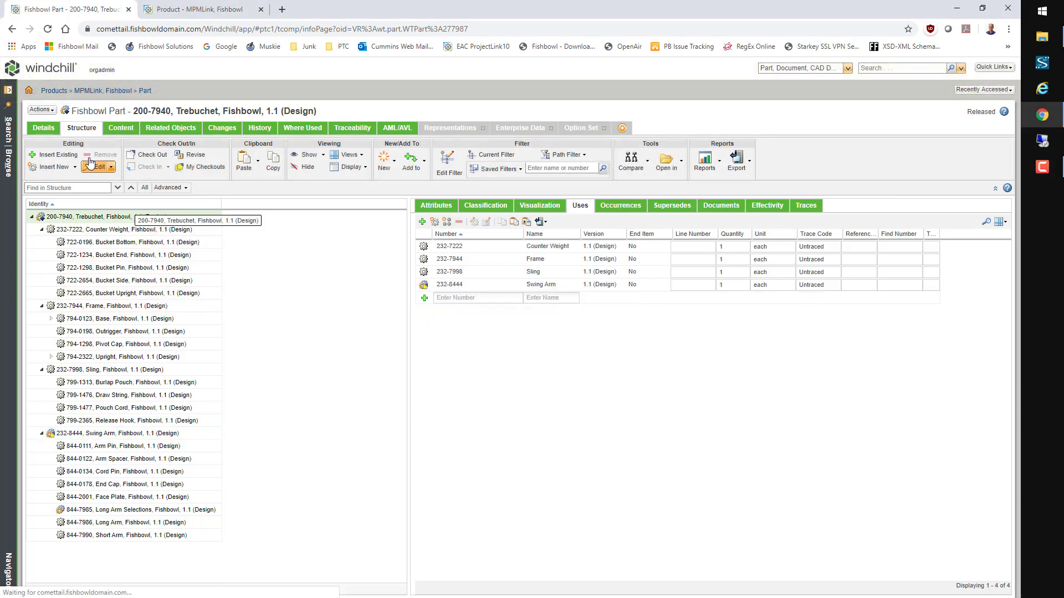
Step: Open the Trebuchet in the Manufacturing Associative Part Structure Browser
click(43, 110)
mouse_move(109, 74)
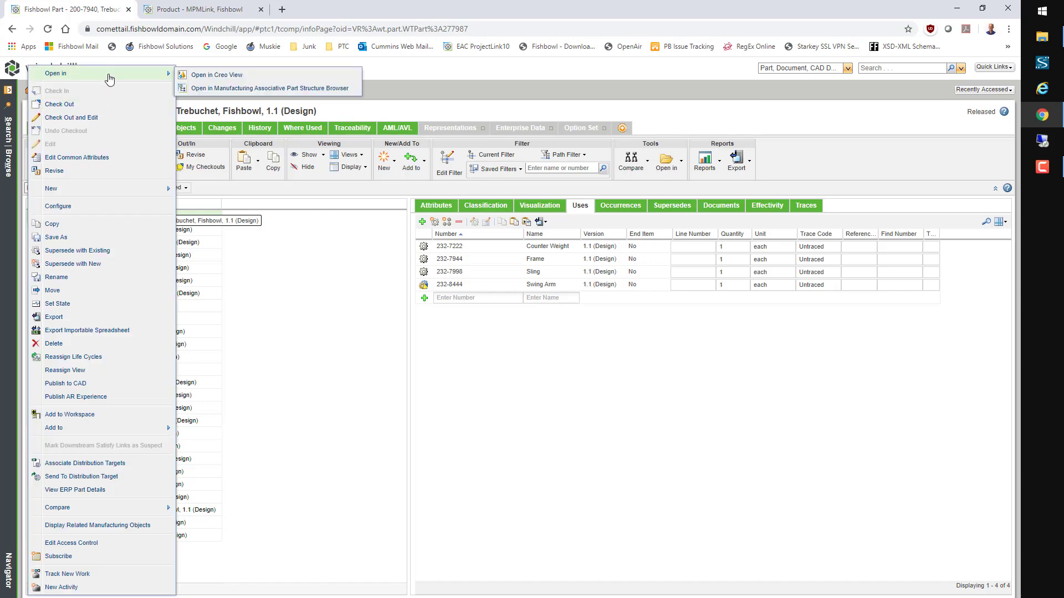
click(201, 89)
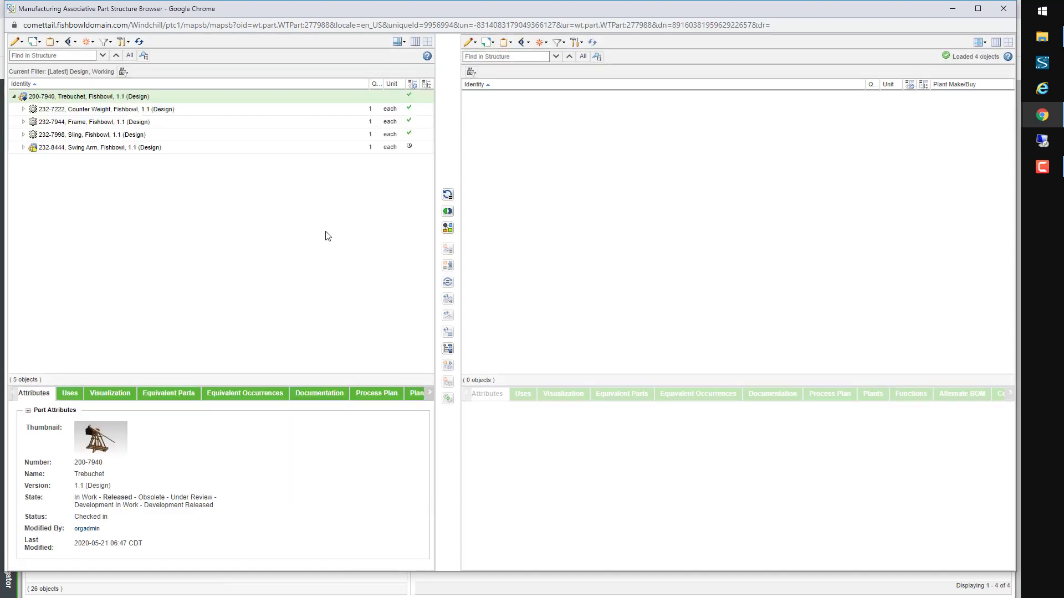
Step: Expand Swing Arm and nest 844-7986 Long Arm under 844-7985 Long Arm Selections
click(23, 148)
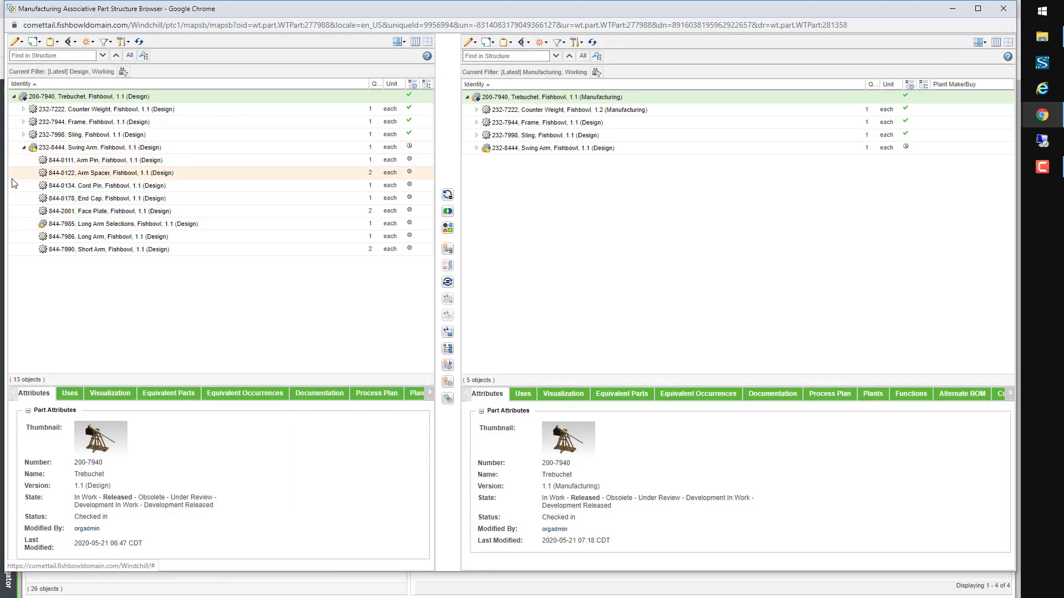
click(133, 226)
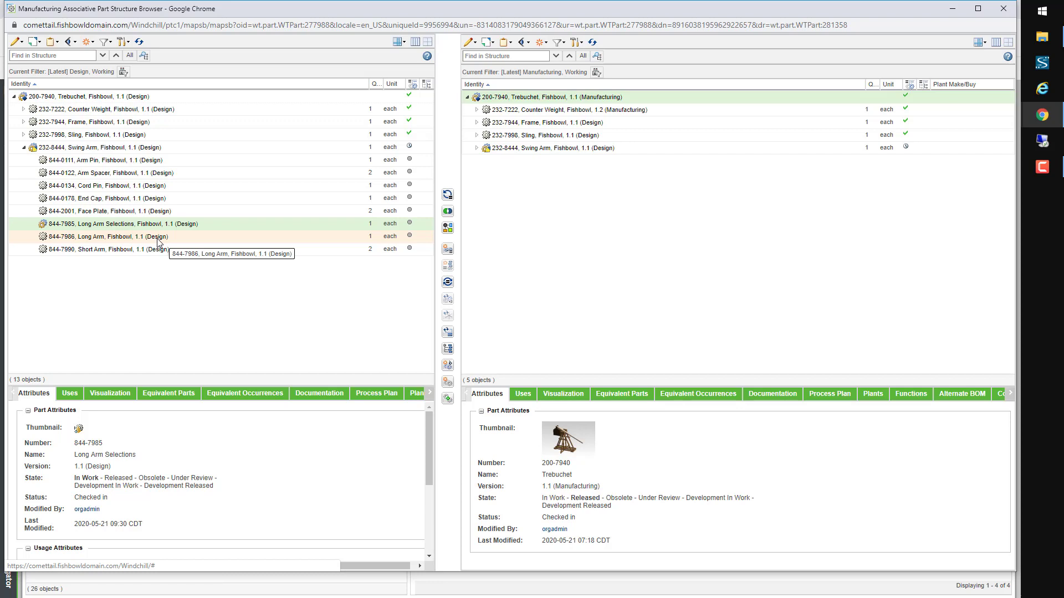
click(158, 239)
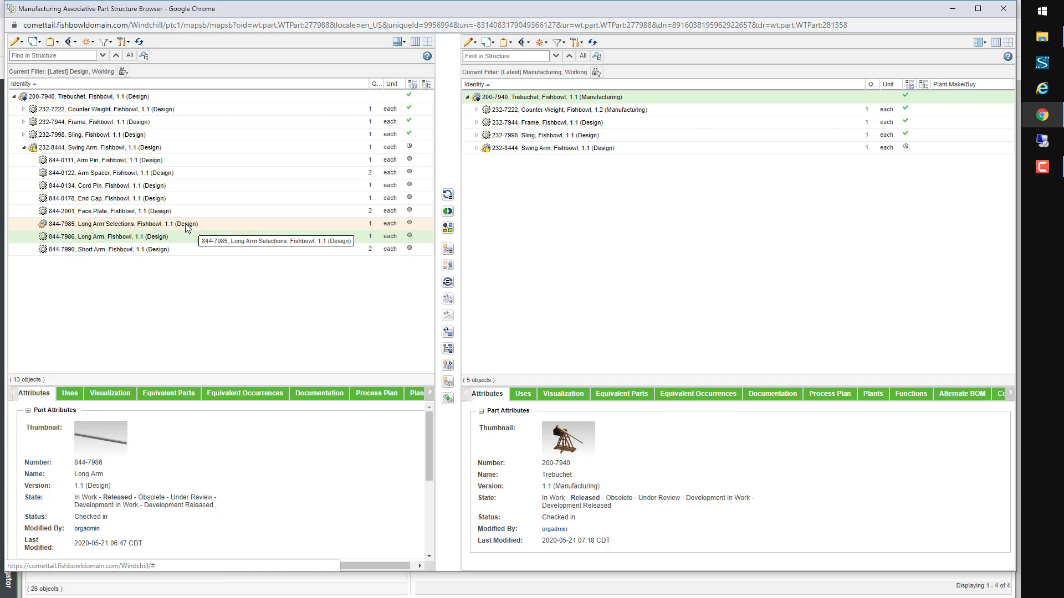
drag(185, 224, 185, 225)
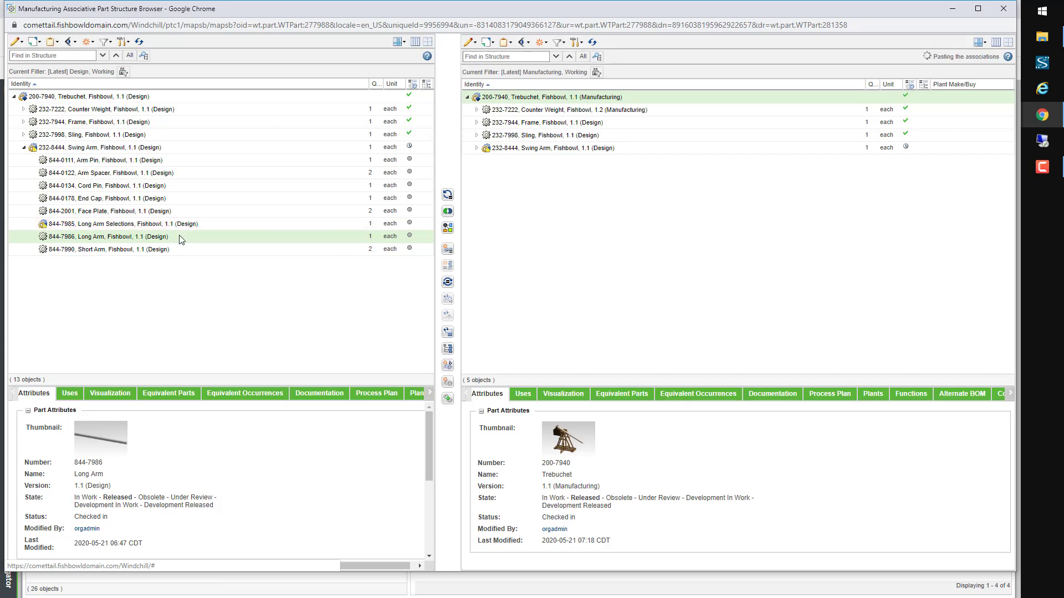
click(181, 227)
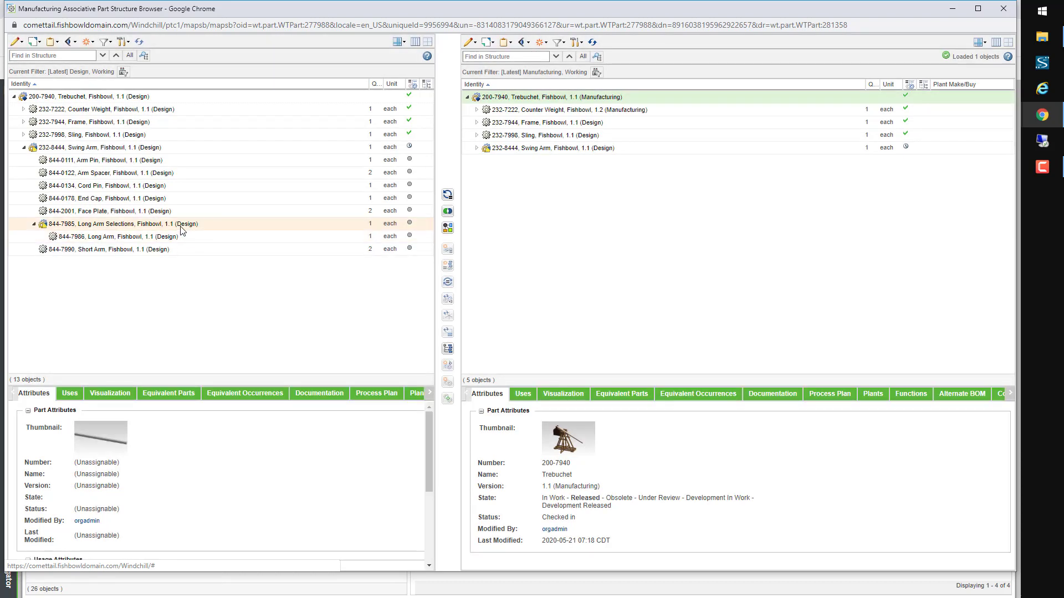
Step: Create new part 844-7987 Long Arm (Heavy Payload) as a usage of Long Arm Selections
click(70, 393)
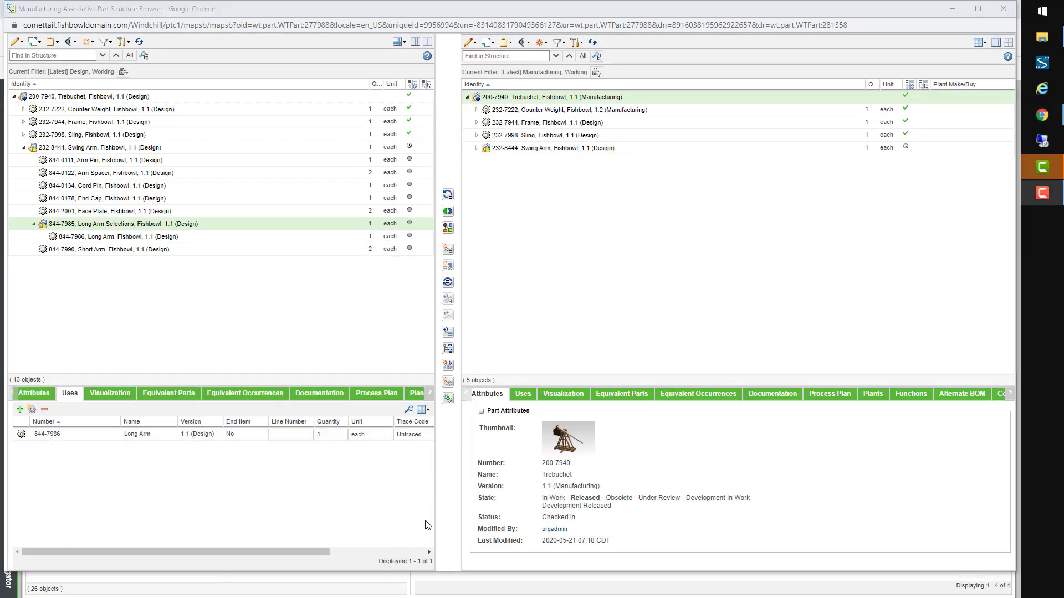
click(32, 409)
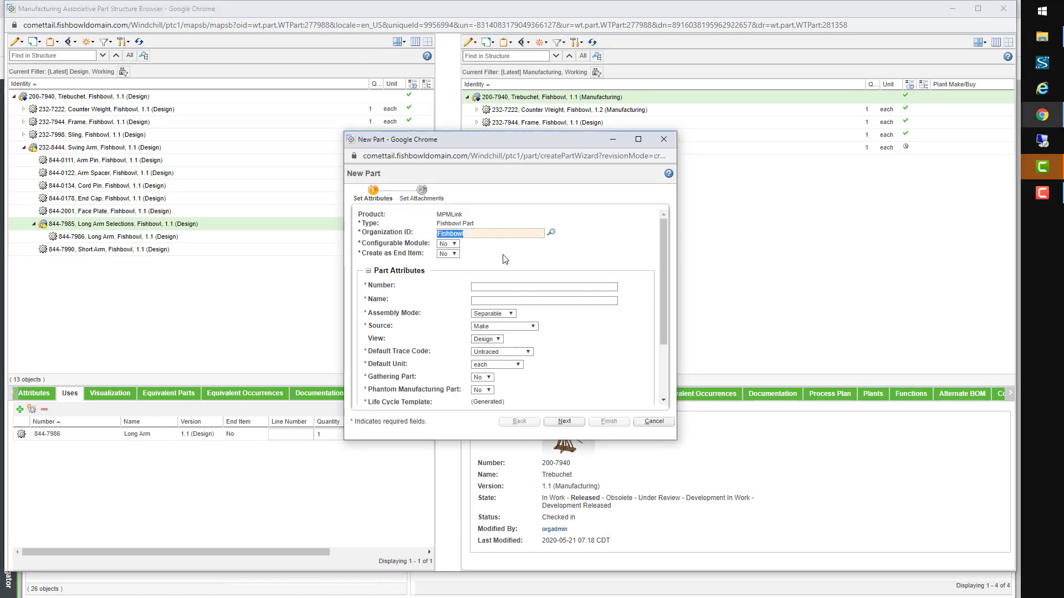
click(507, 297)
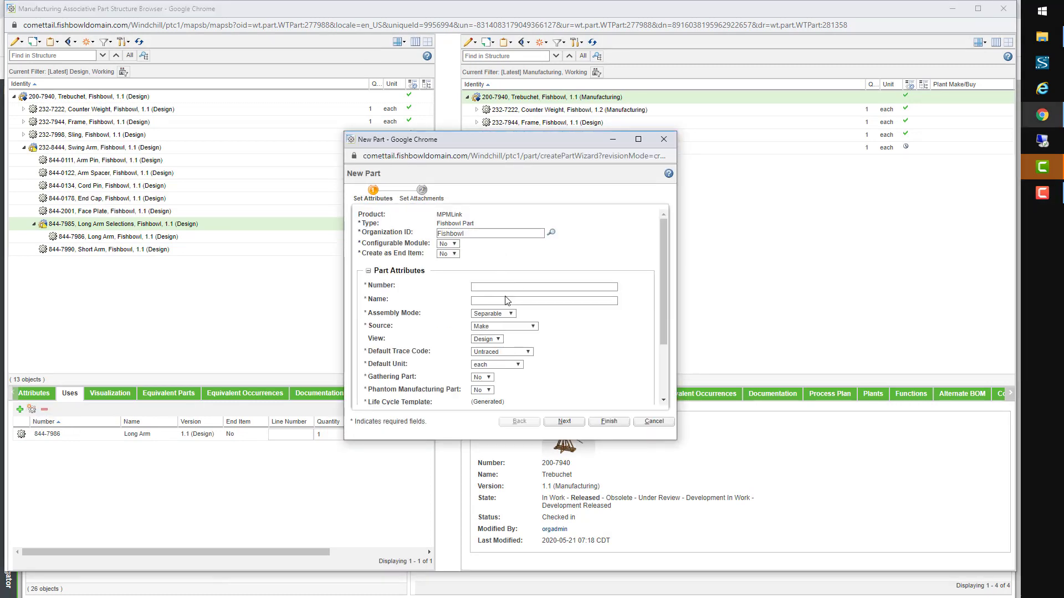
click(501, 299)
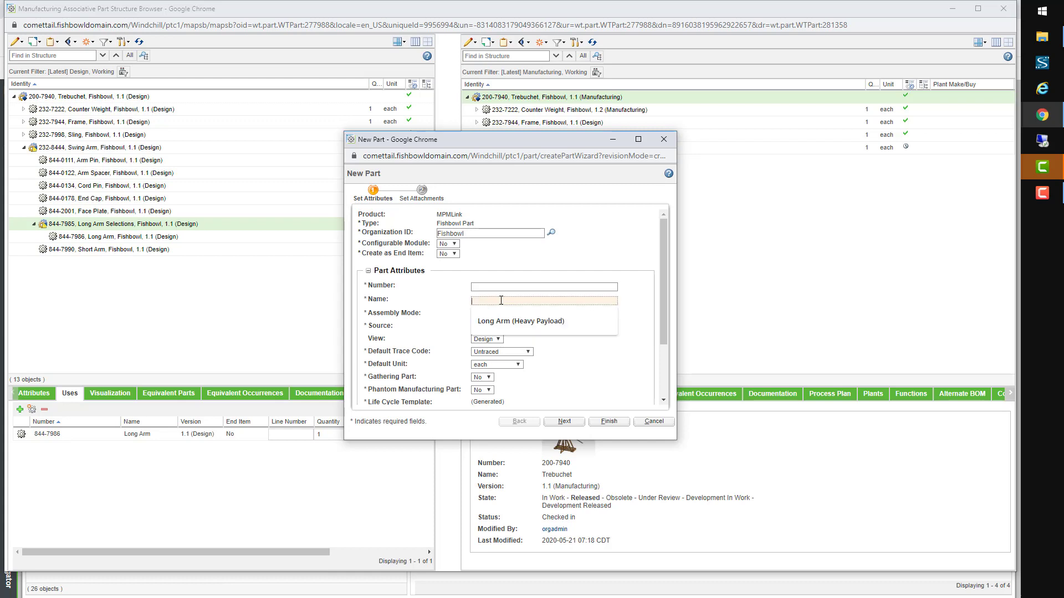
click(501, 286)
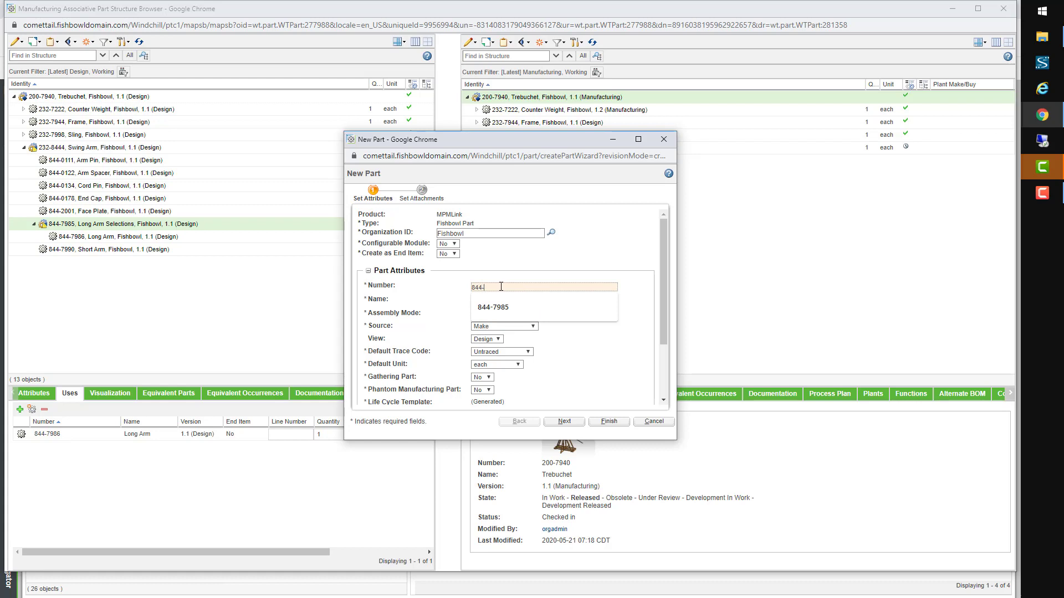
text(844-7987)
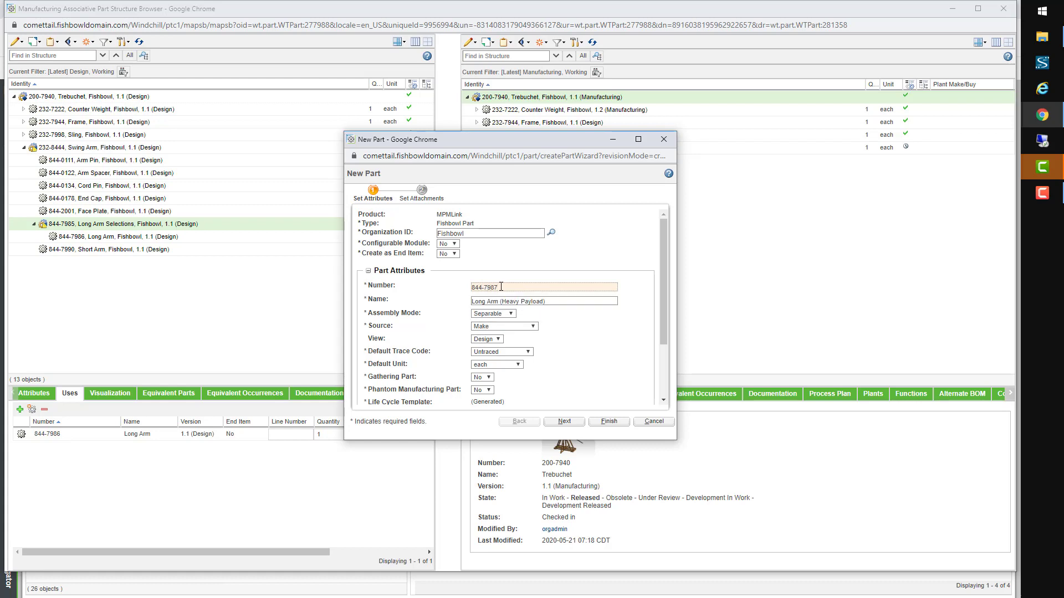
click(605, 422)
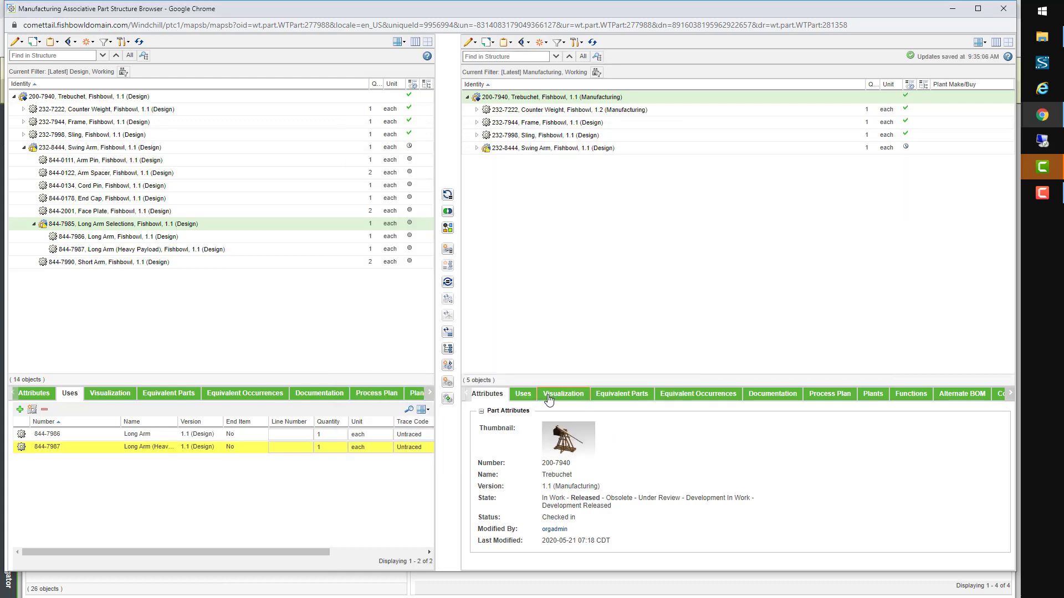
Step: Add a second new part, 844-7988 Long Arm (Long Range), under Long Arm Selections
click(229, 447)
click(32, 408)
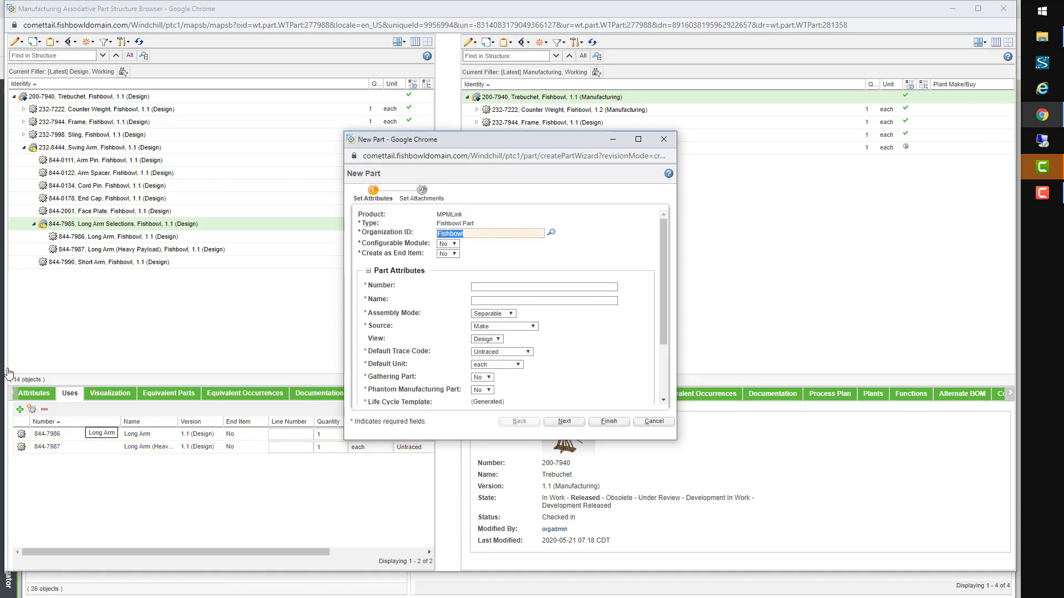
click(533, 300)
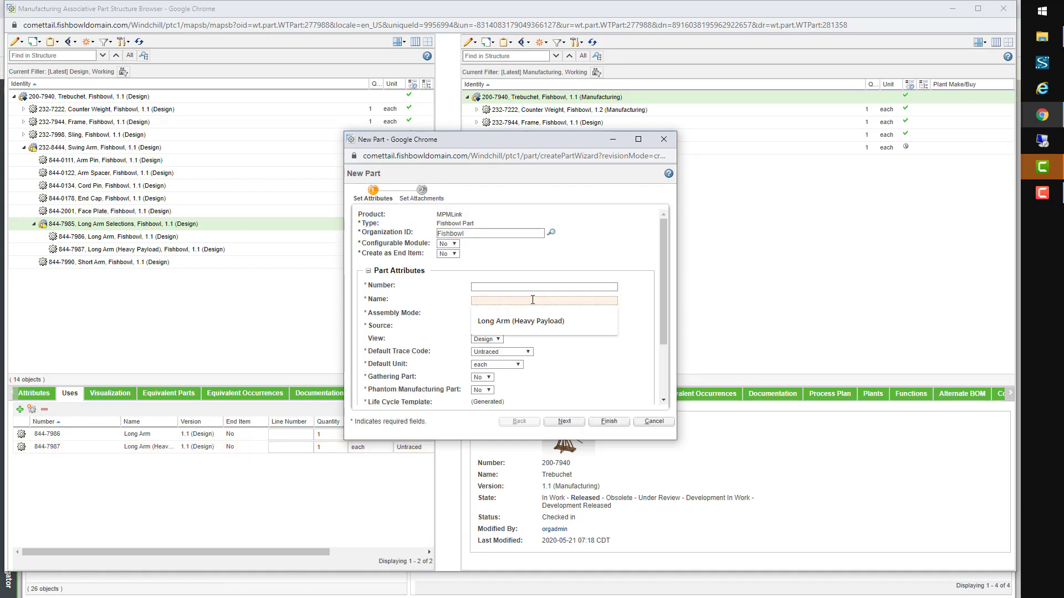
text(Long Arm (Long Range))
click(502, 287)
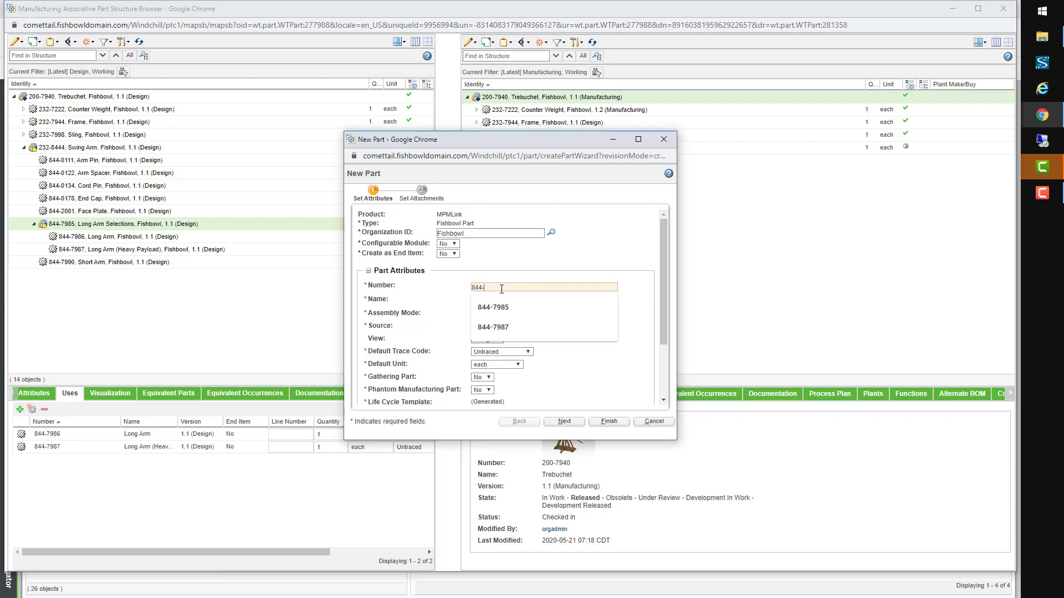
text(844-7988)
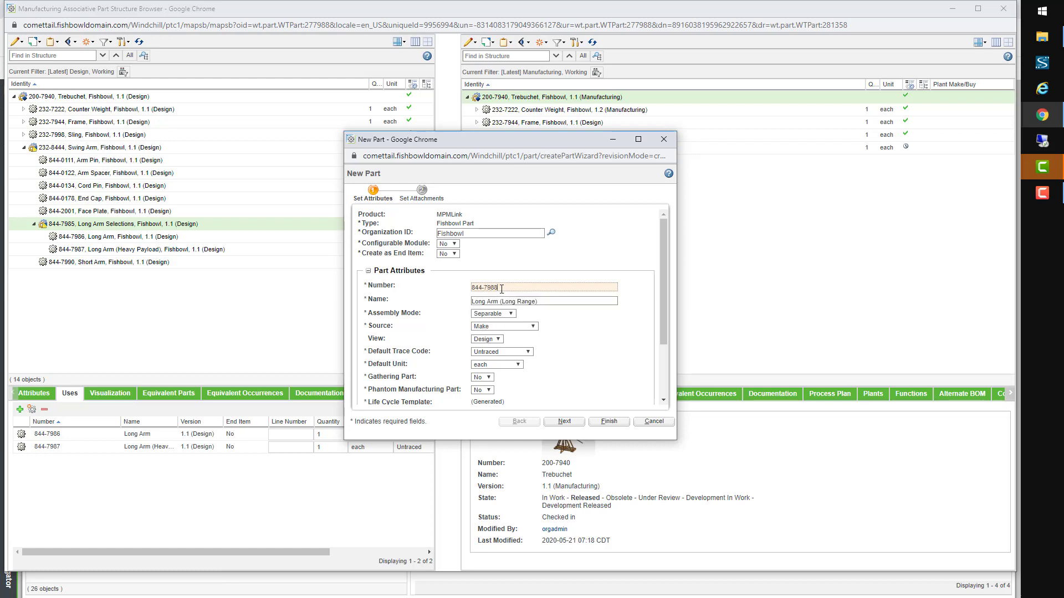
click(615, 426)
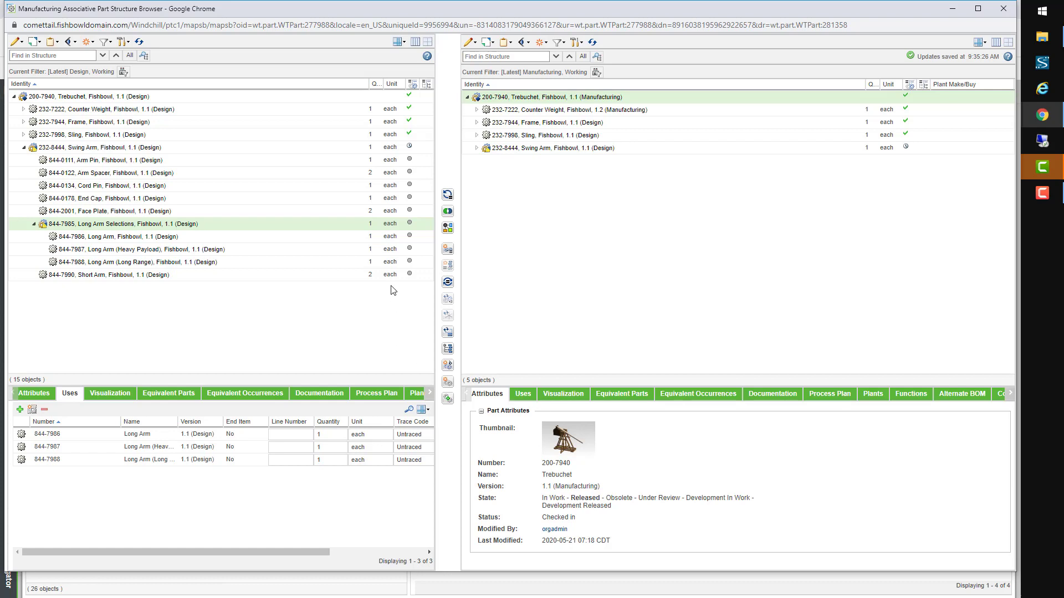
click(349, 227)
Step: Assign the Trebuchet Arm Option Set to 844-7985 Long Arm Selections from its information page
right_click(350, 227)
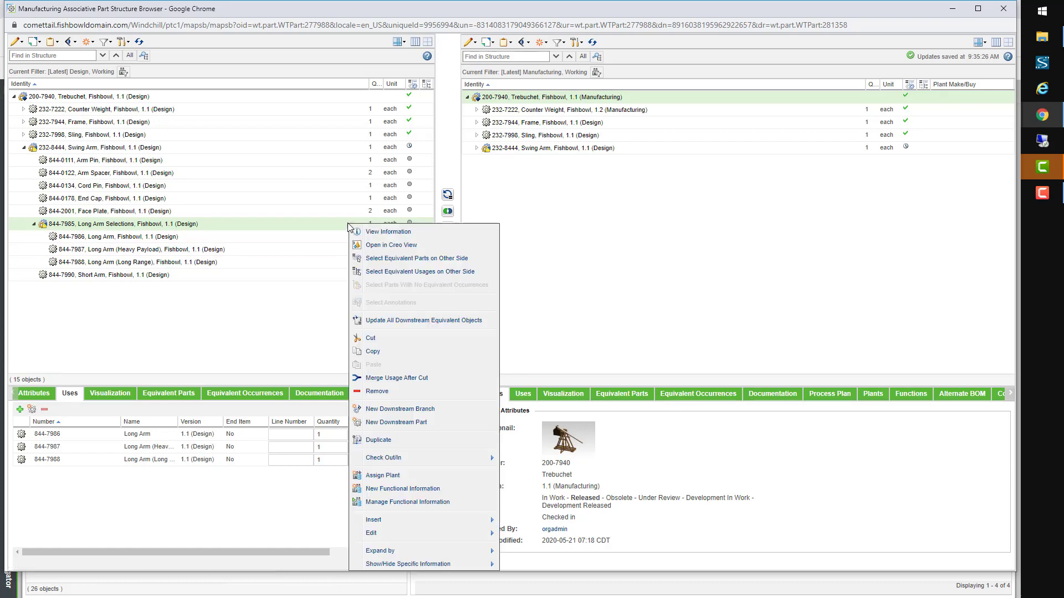
click(386, 232)
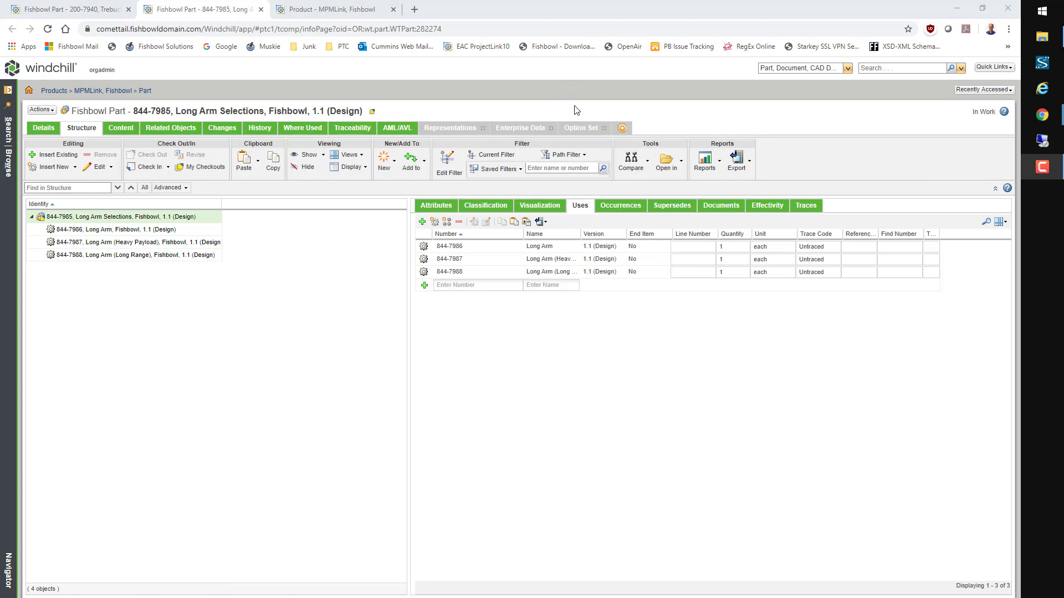
click(577, 128)
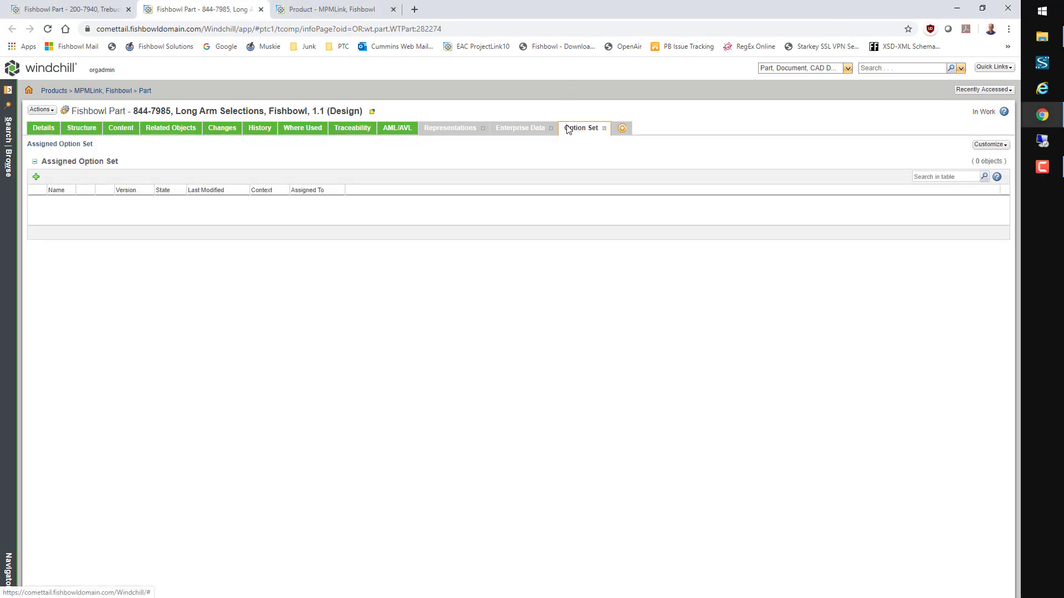
click(36, 177)
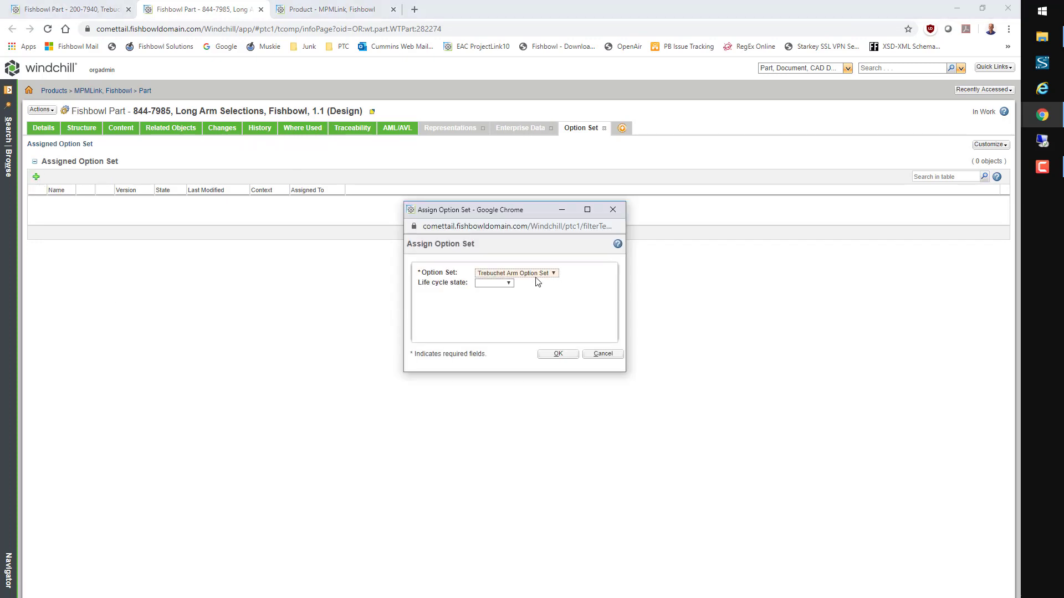
click(536, 275)
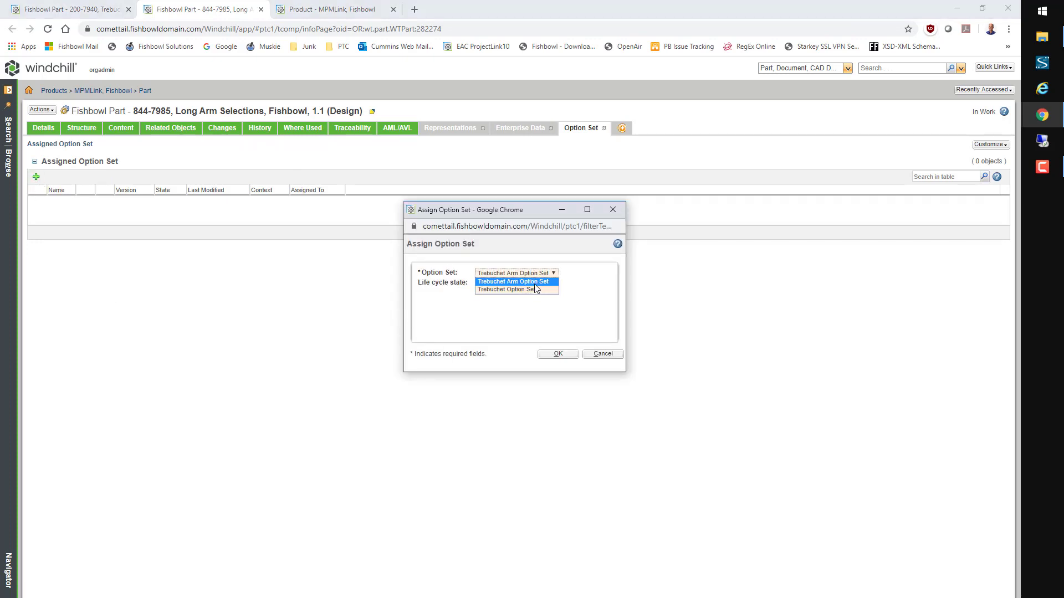
click(538, 282)
click(559, 354)
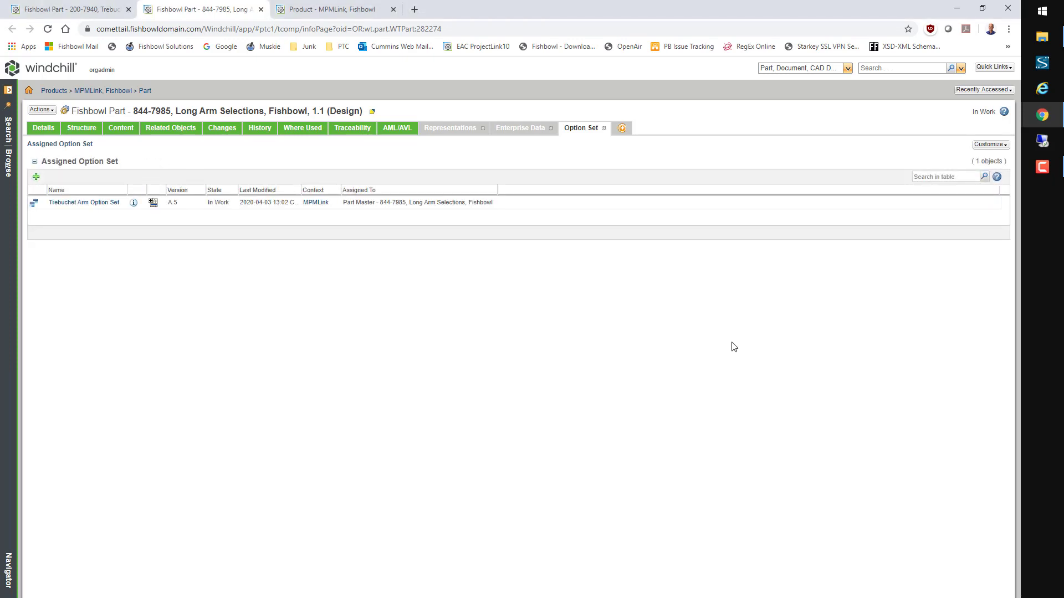
click(7, 167)
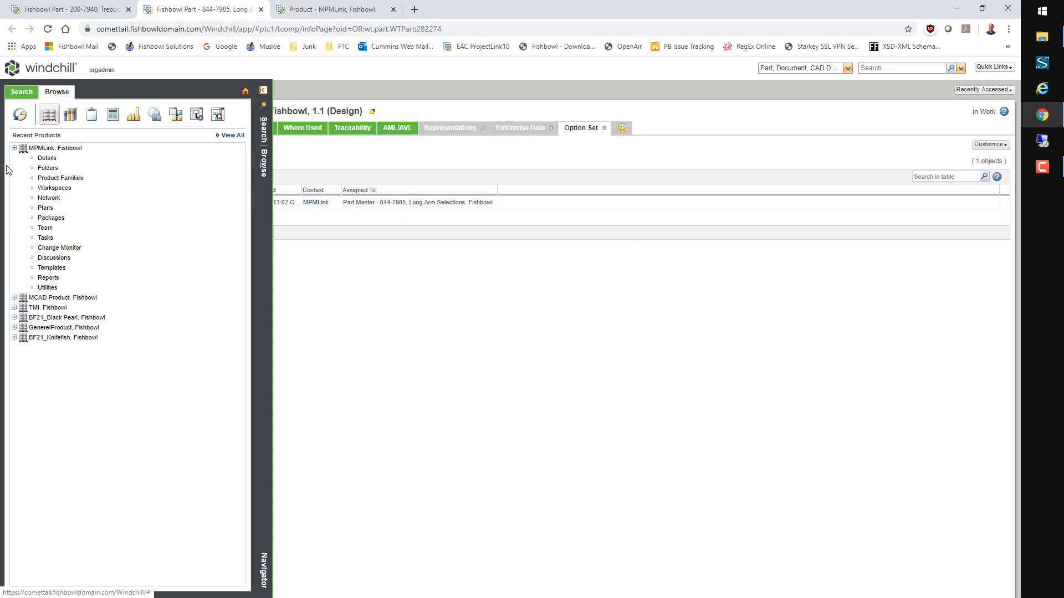
Step: Browse the MPMLink option pool and option sets, then reopen 844-7985 Long Arm Selections
click(41, 159)
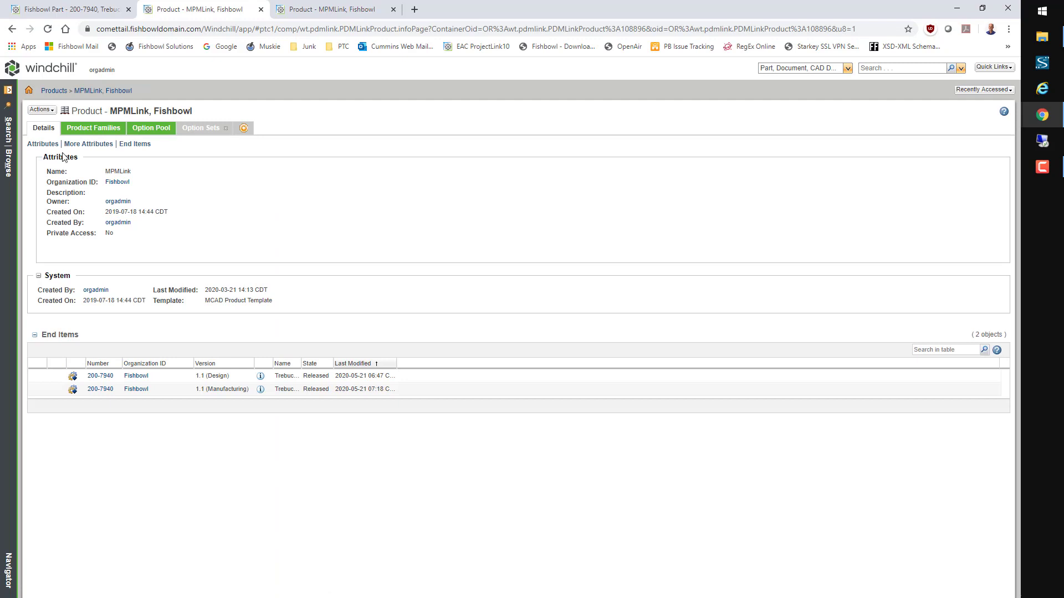
click(147, 129)
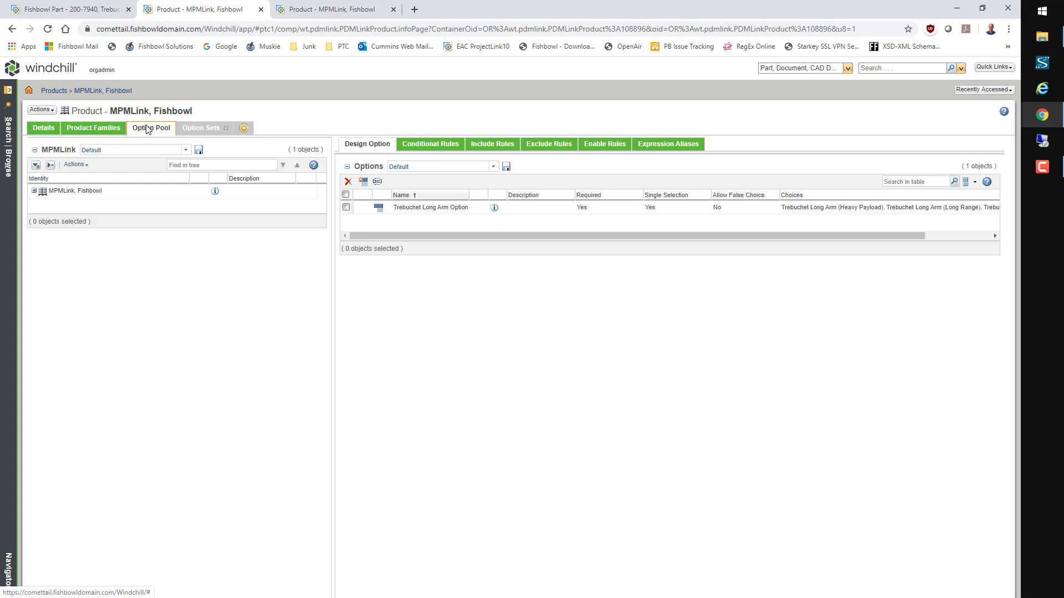
click(199, 130)
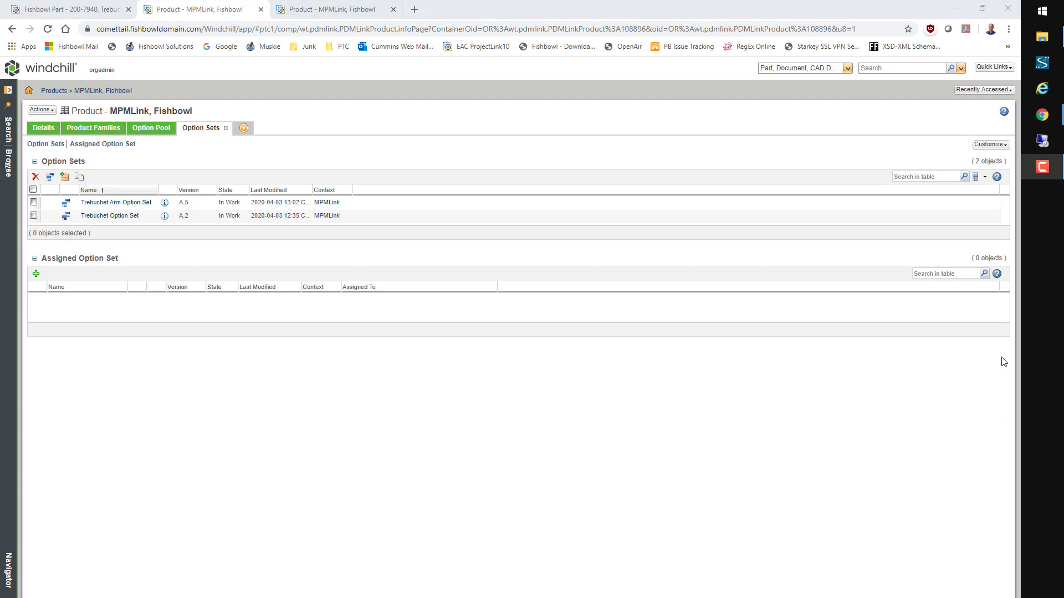
click(979, 95)
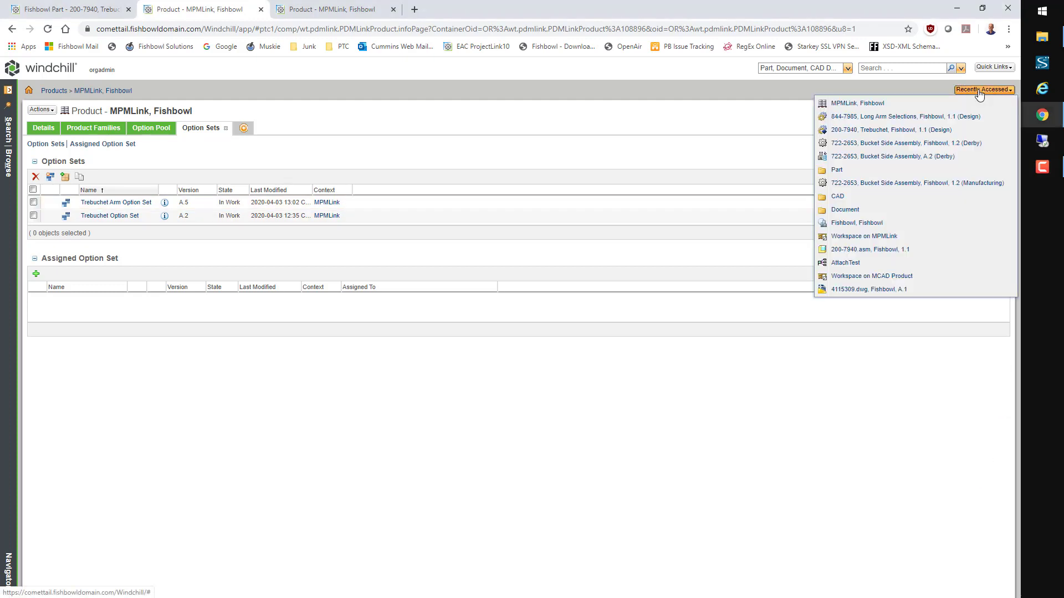
click(913, 118)
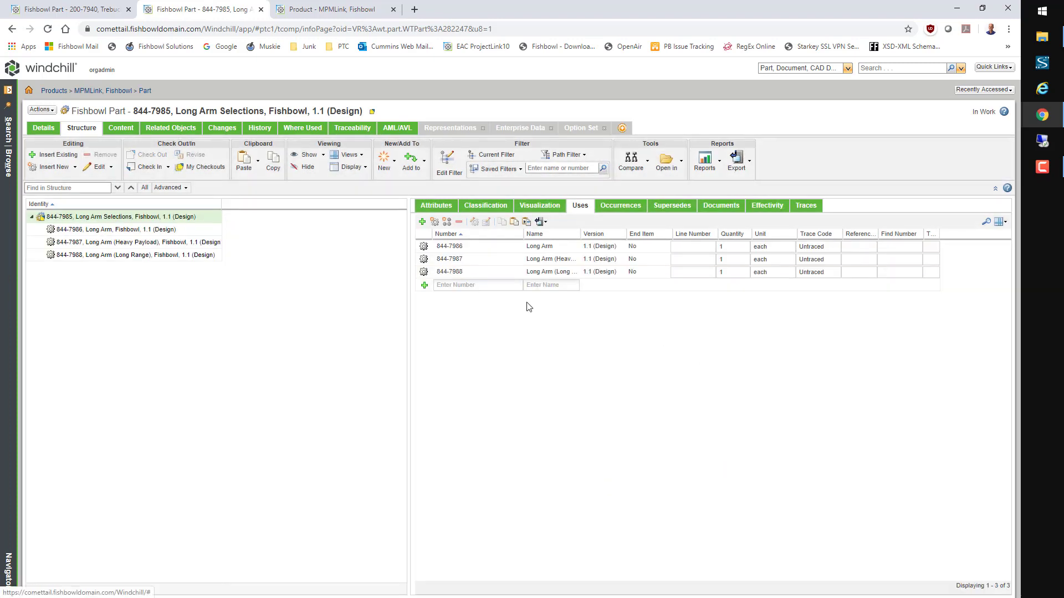
Step: Give the 844-7986 usage an expression for the Trebuchet Long Arm (Standard) choice
right_click(505, 245)
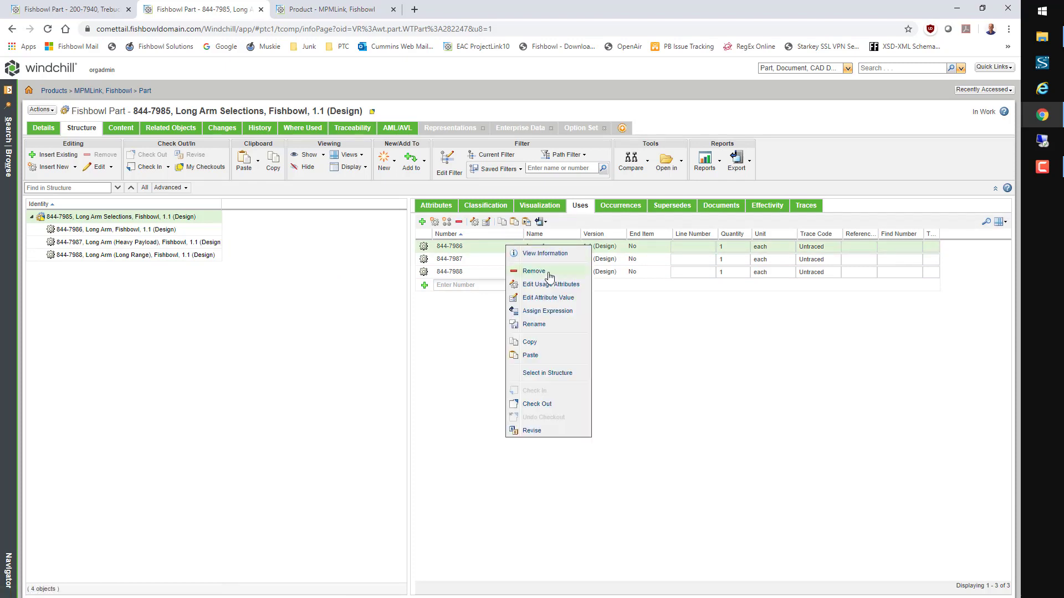
click(542, 311)
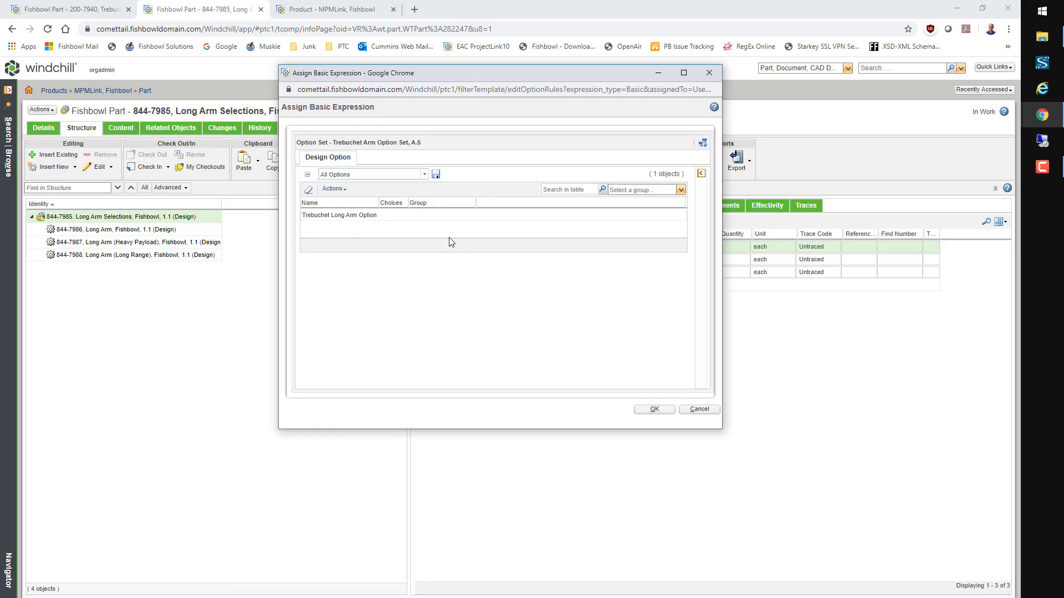
click(450, 217)
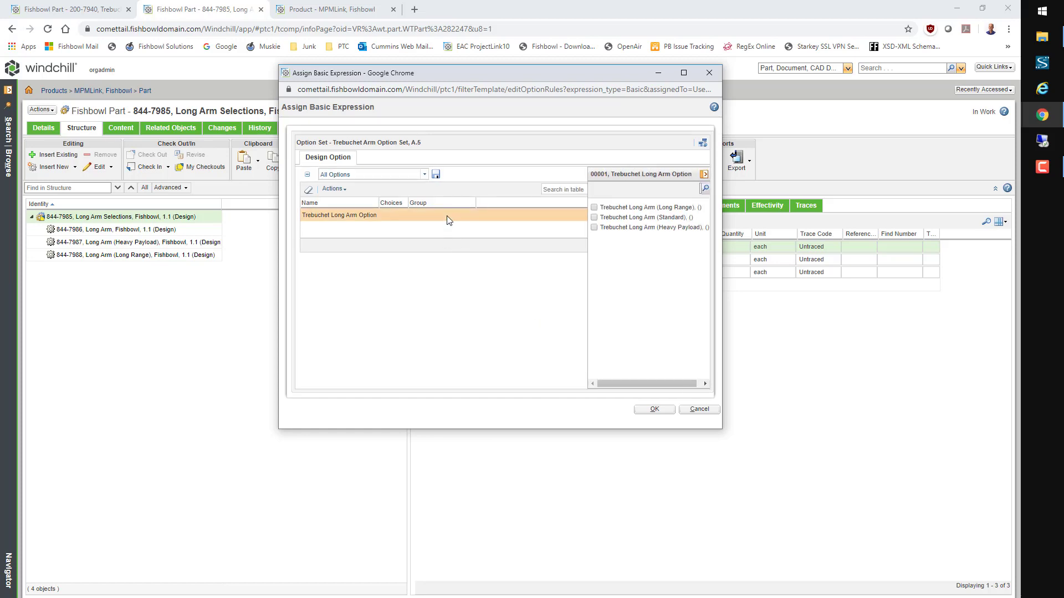
click(593, 217)
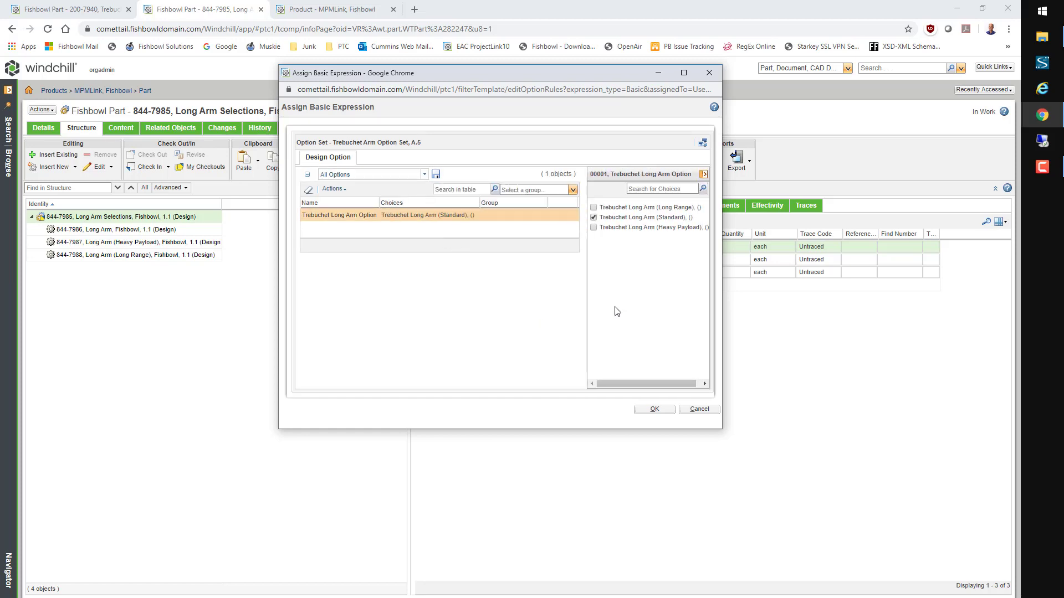
click(653, 409)
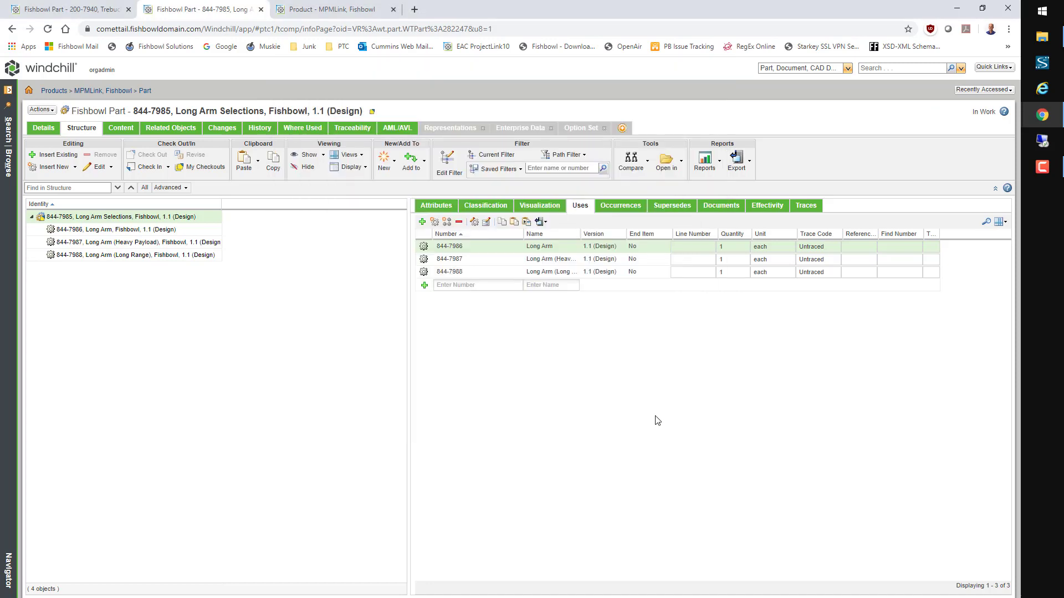
Step: Give the 844-7987 usage an expression for the Heavy Payload long arm choice
click(513, 262)
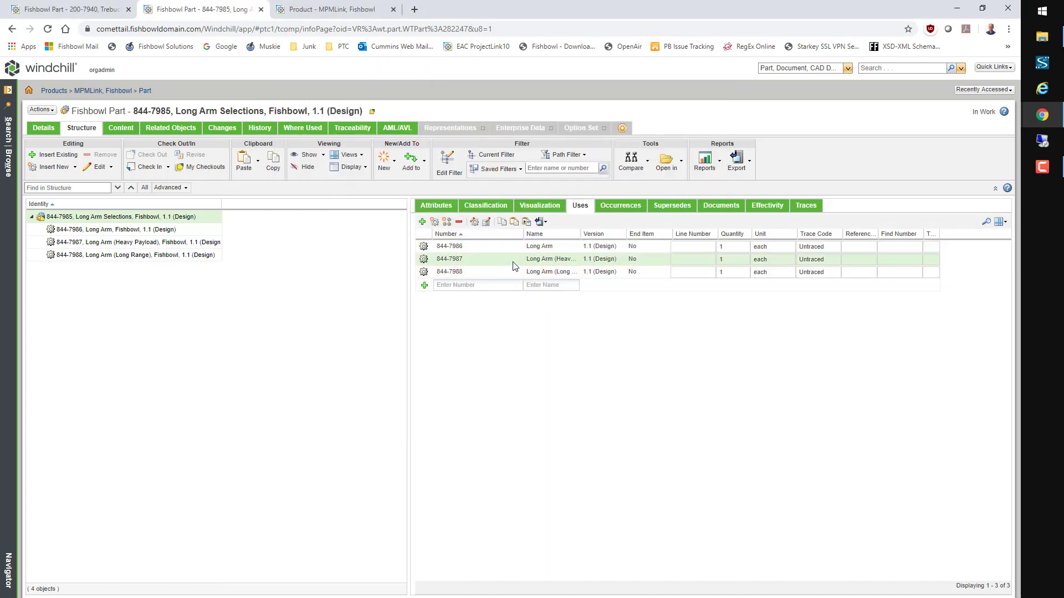
right_click(514, 265)
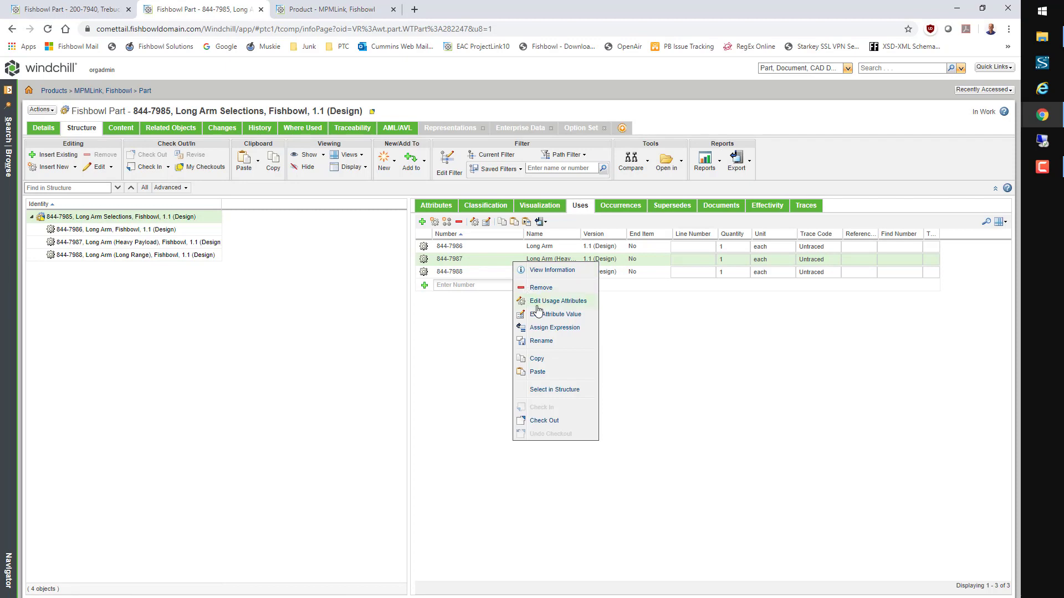
click(545, 326)
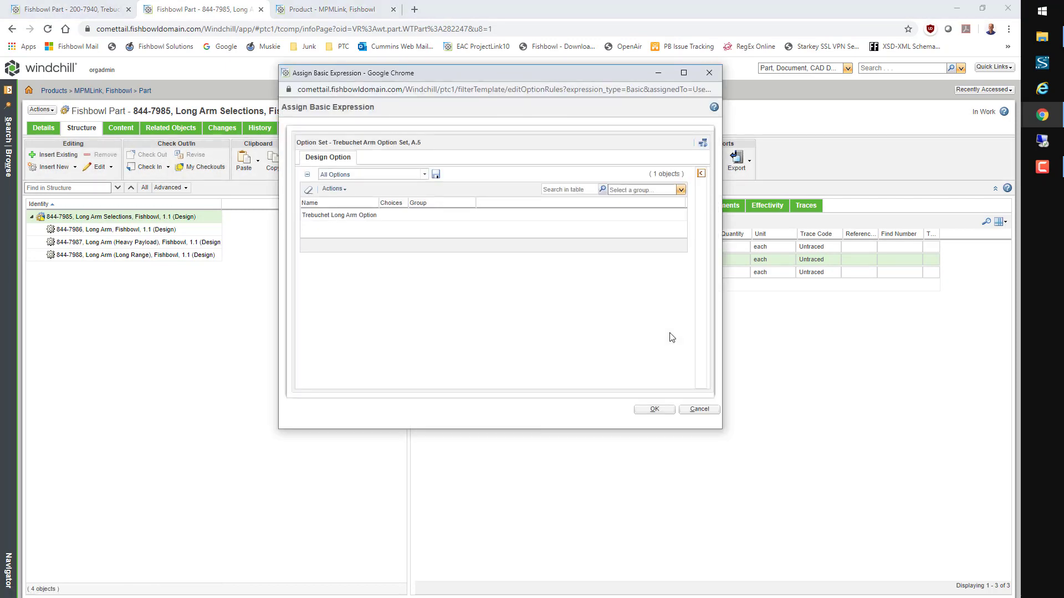
click(412, 215)
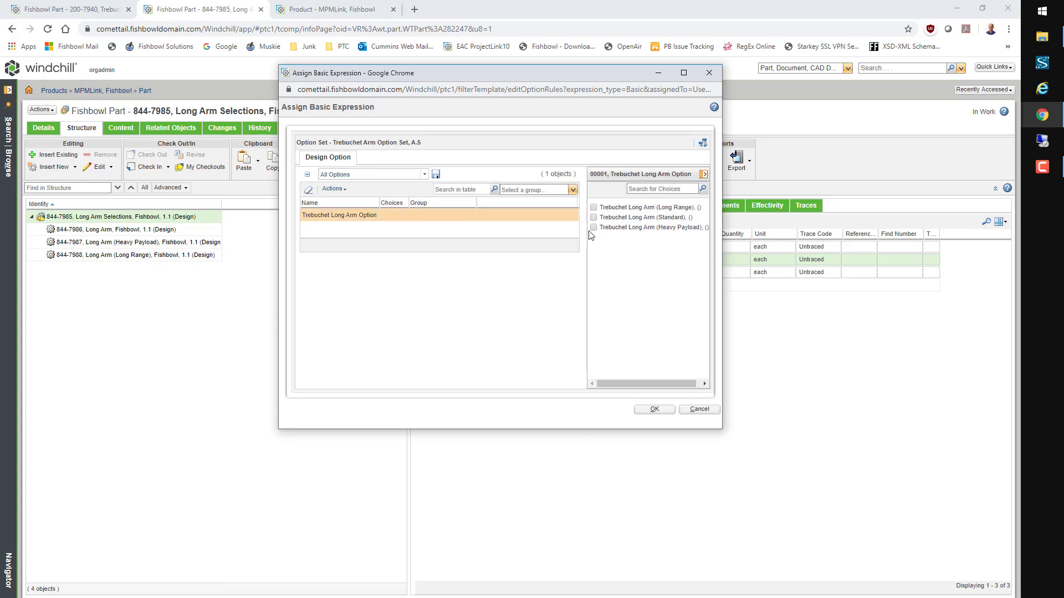
click(594, 228)
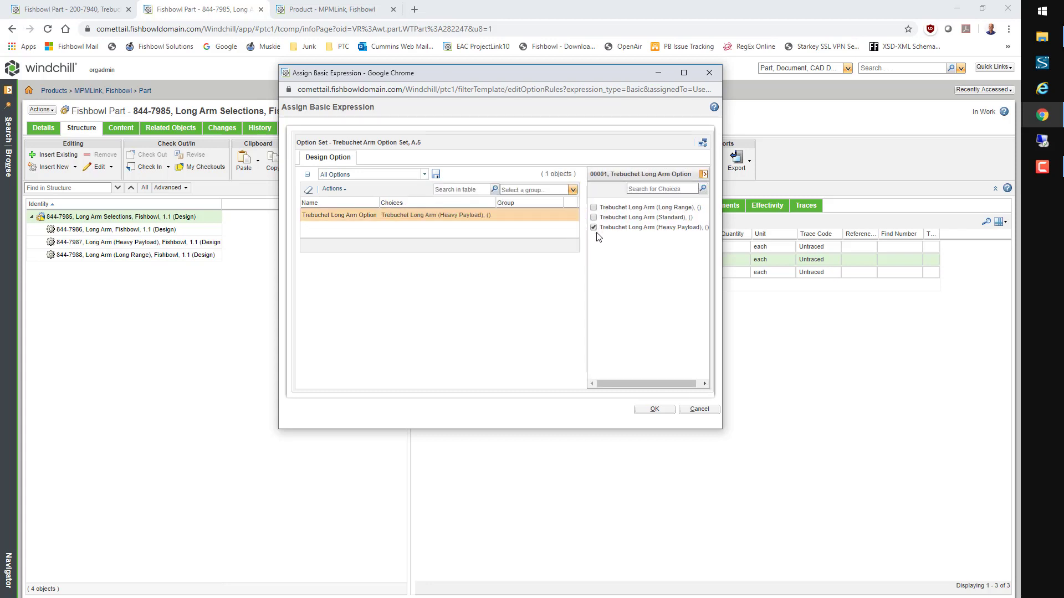
click(655, 409)
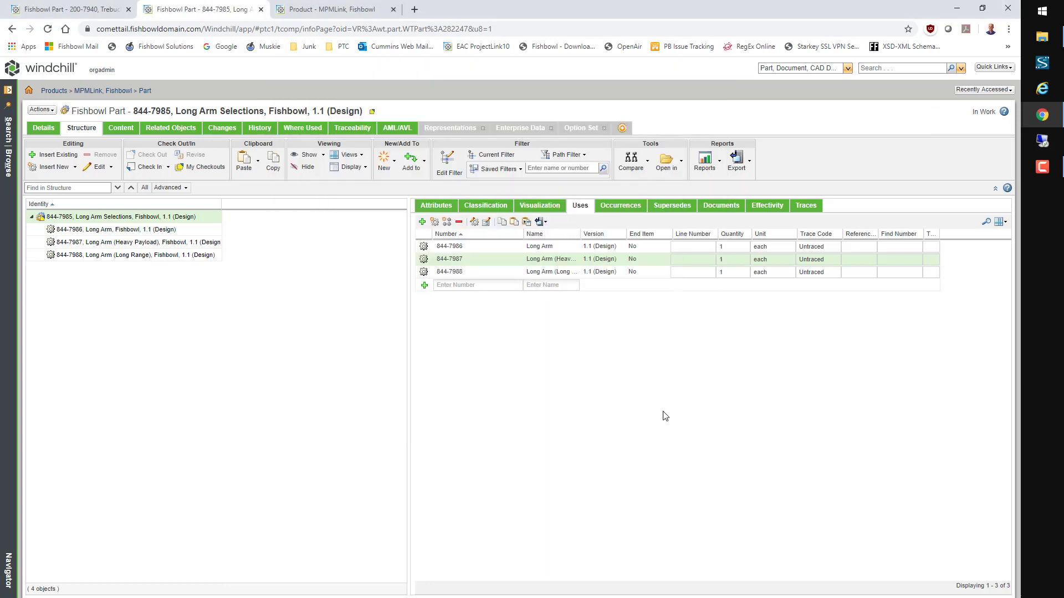
Step: Give the 844-7988 usage an expression for the Long Range long arm choice
click(513, 272)
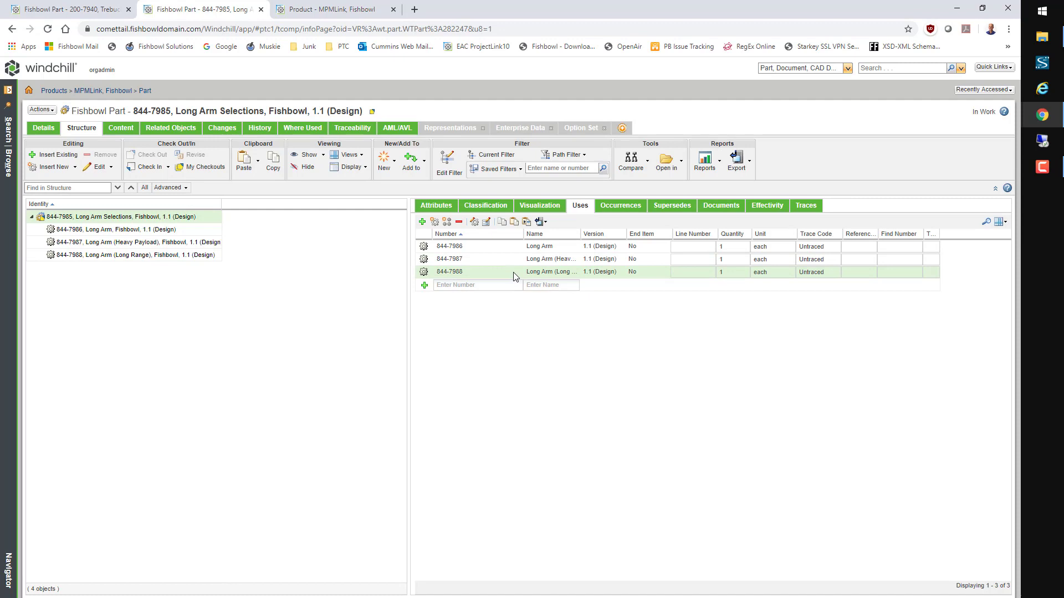
right_click(513, 271)
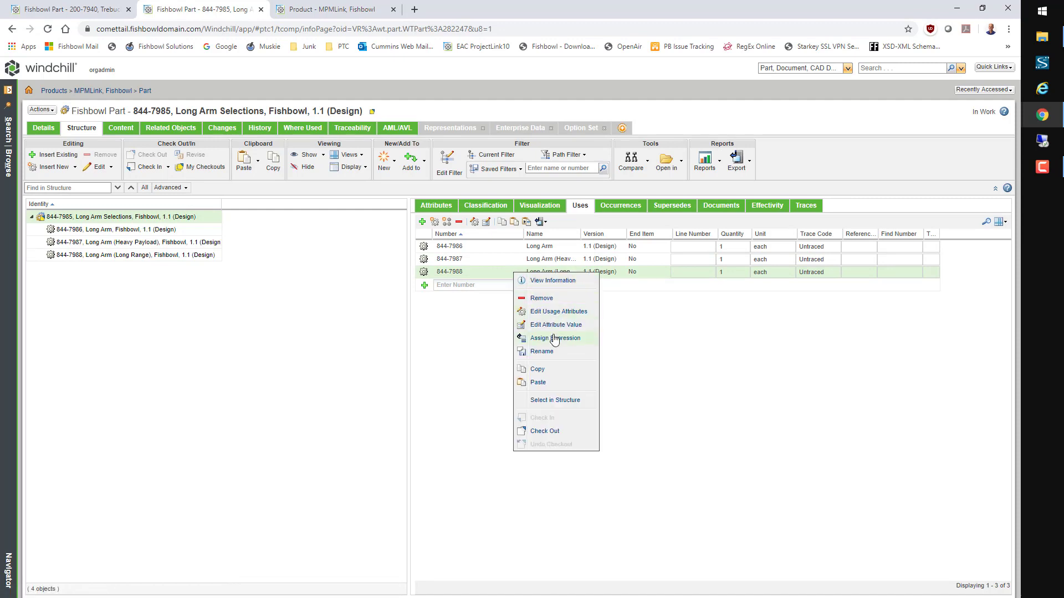
click(555, 339)
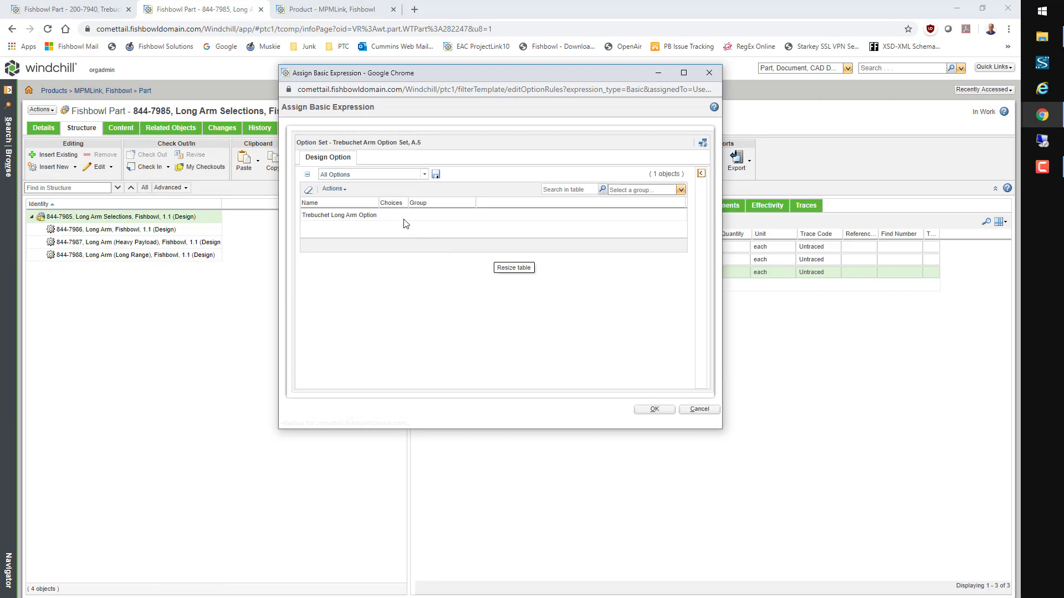
click(397, 213)
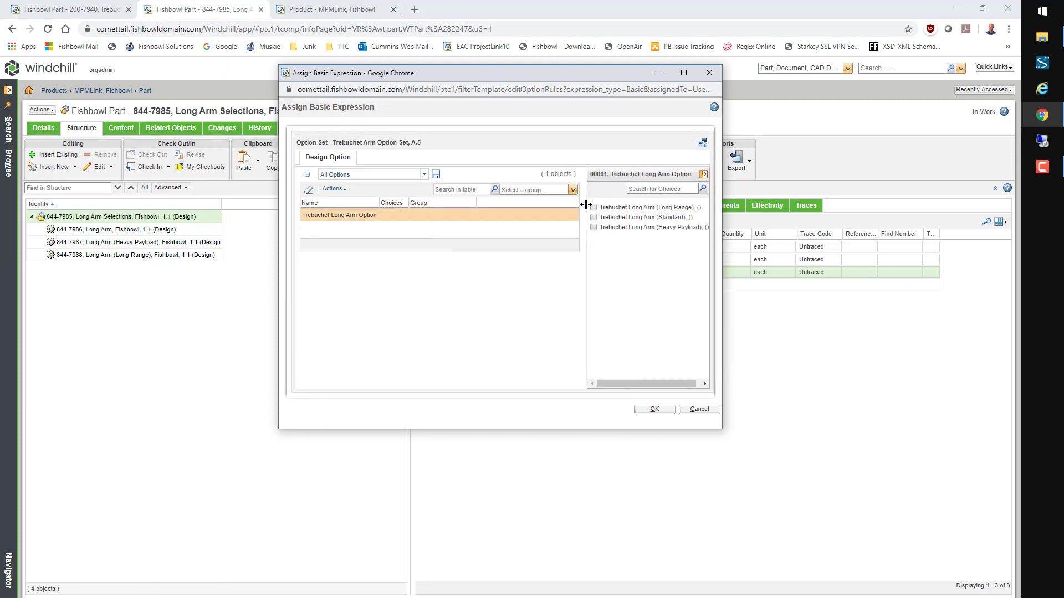
click(593, 208)
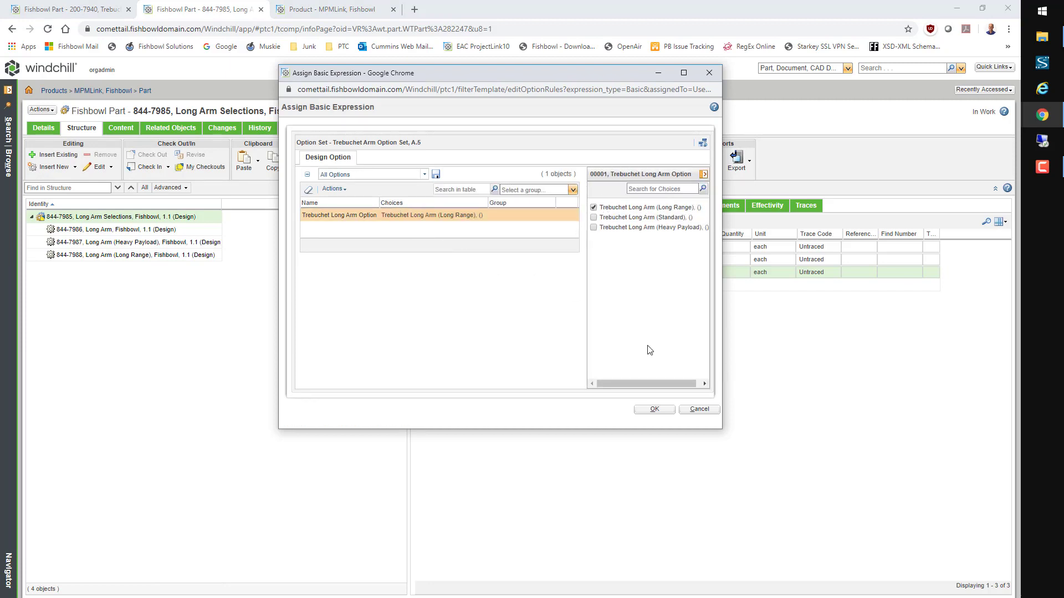
click(665, 410)
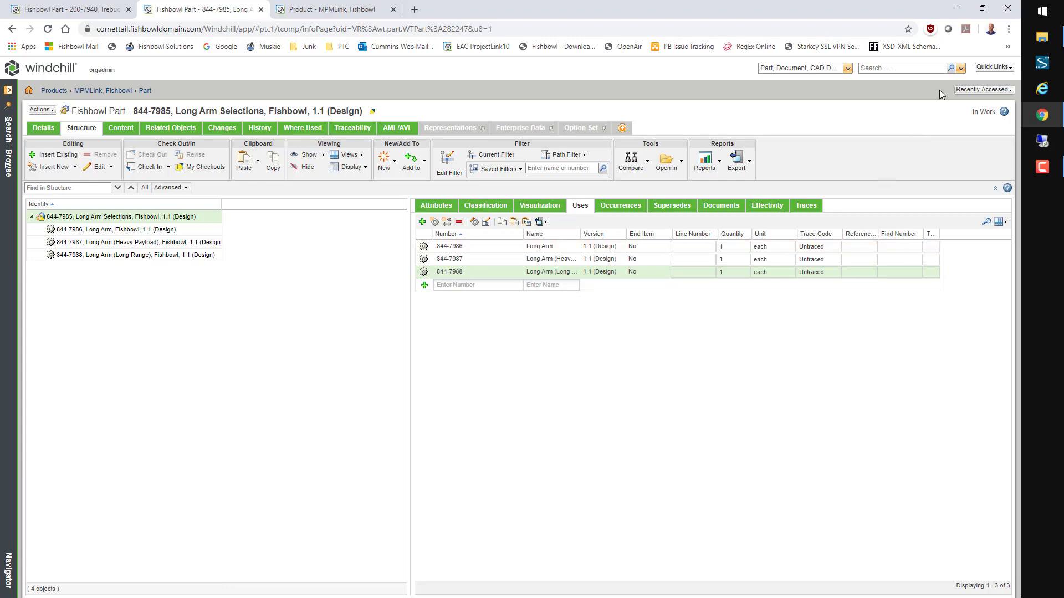
Step: Assign the Trebuchet Option Set to part 200-7940 Trebuchet and return to its structure
click(971, 90)
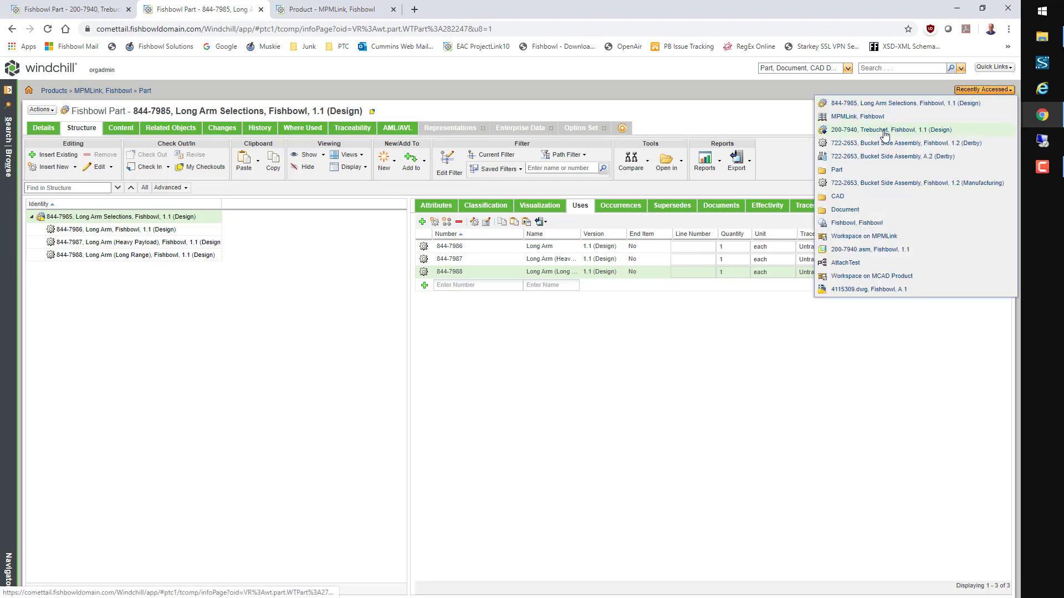
click(885, 131)
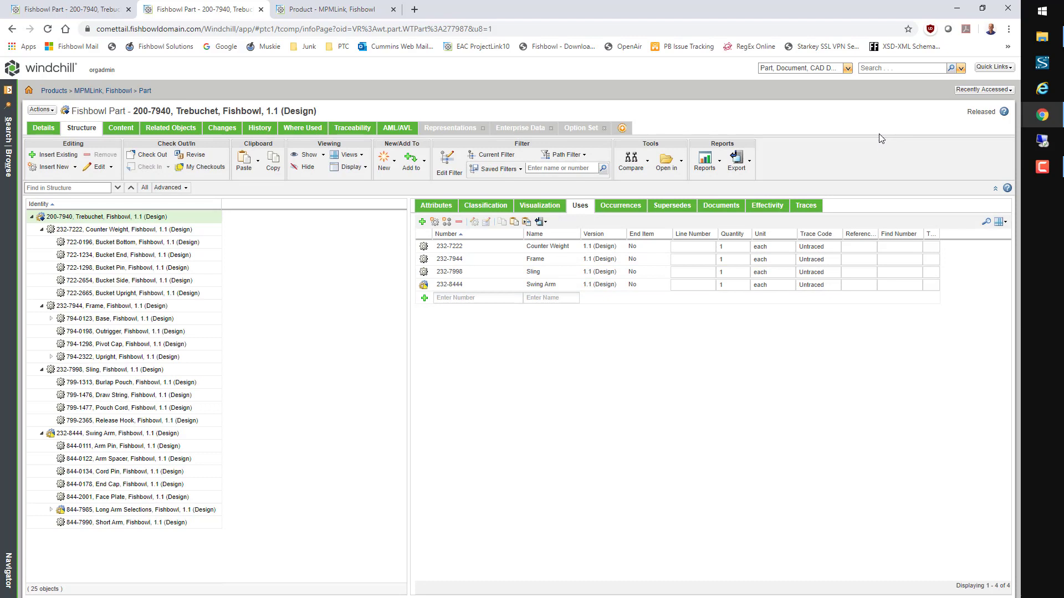
click(582, 133)
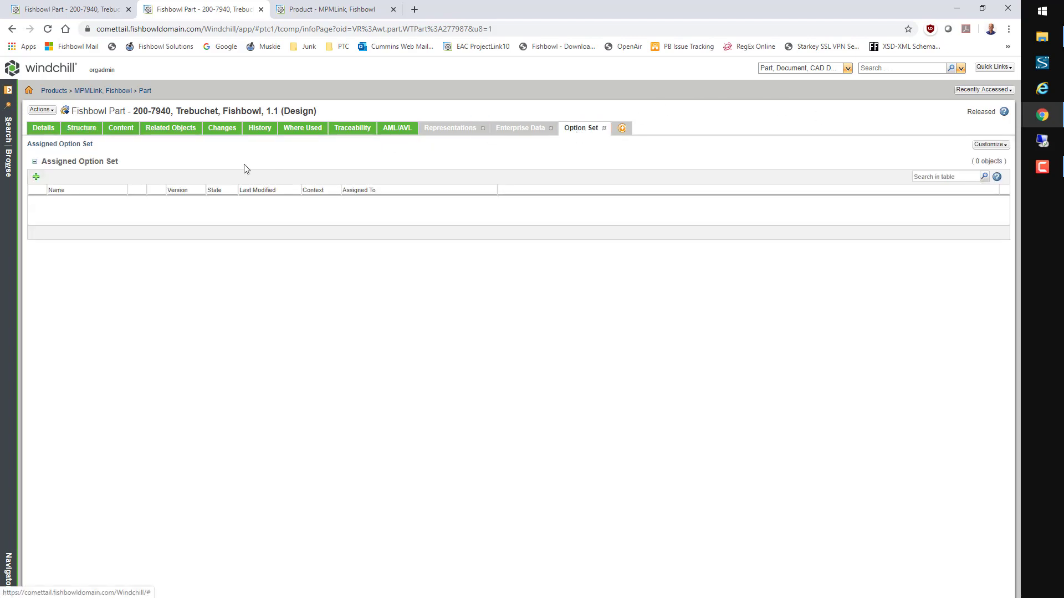
click(36, 177)
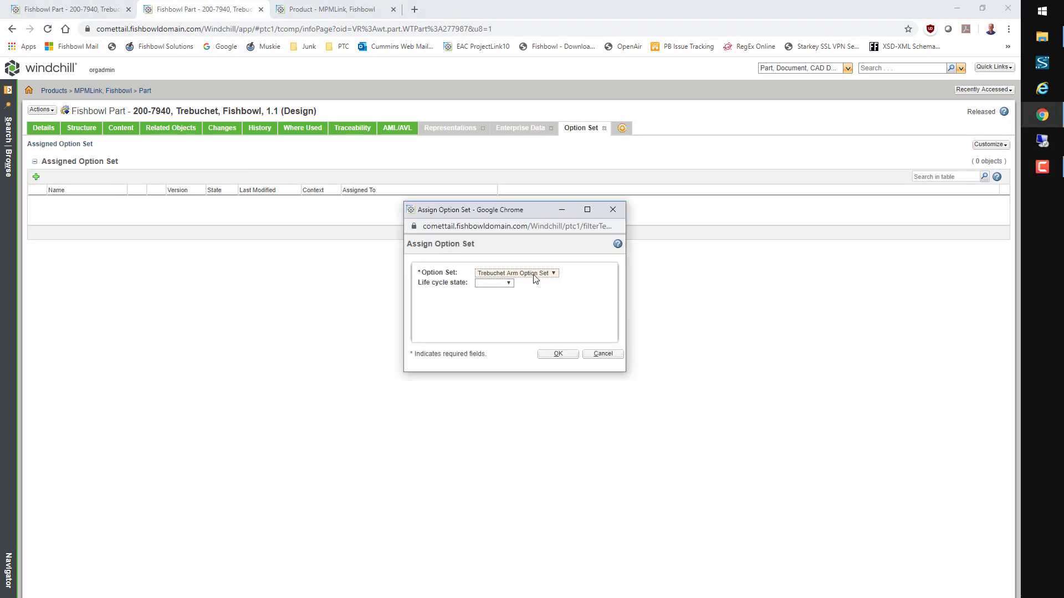
click(535, 278)
click(530, 289)
click(575, 353)
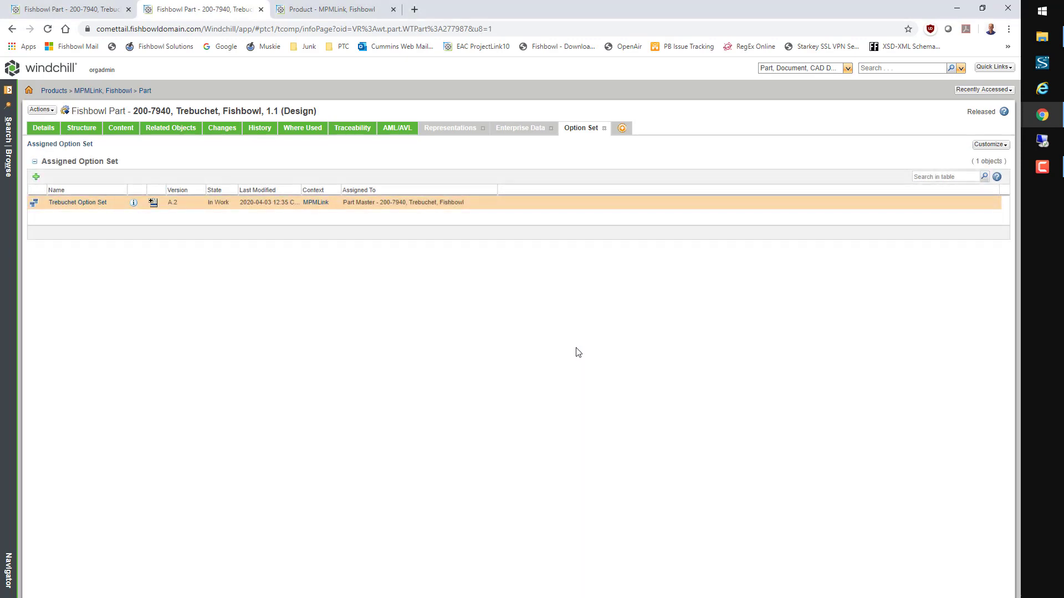
click(91, 129)
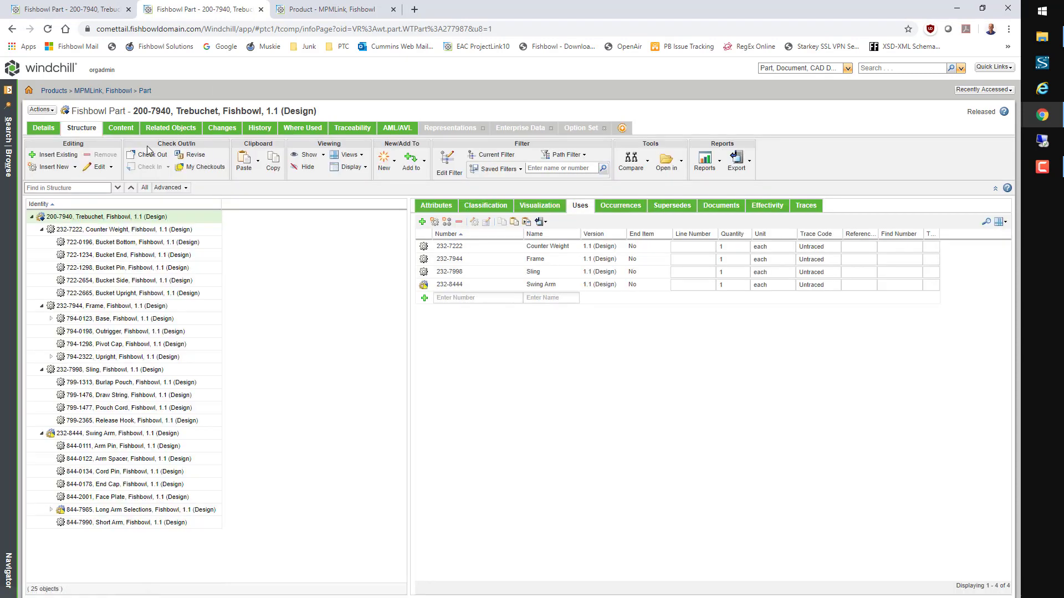
Step: Option-filter the structure to the Long Range long arm and expand Long Arm Selections
click(449, 169)
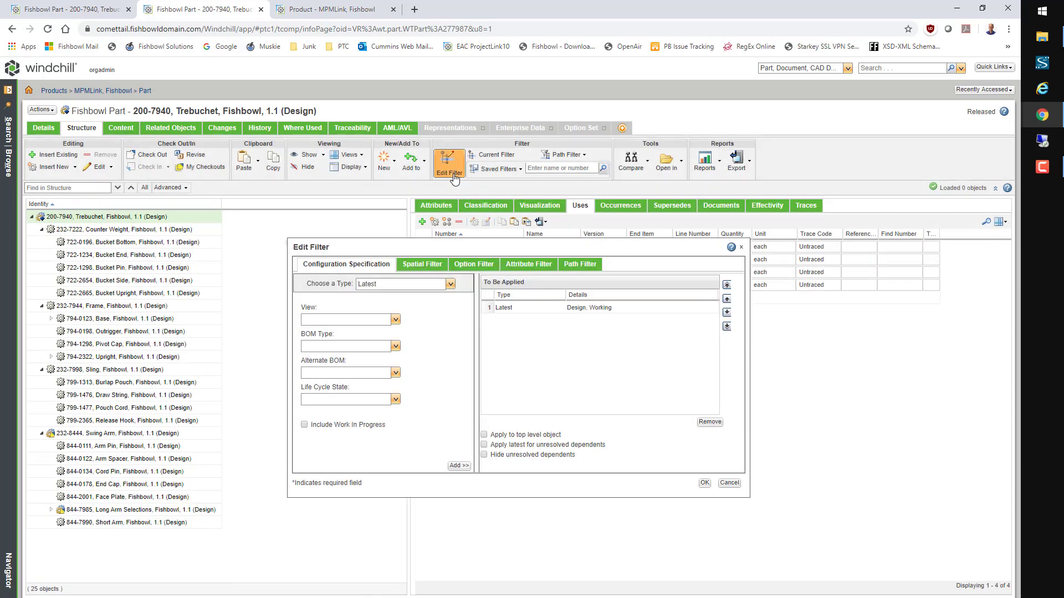
click(482, 267)
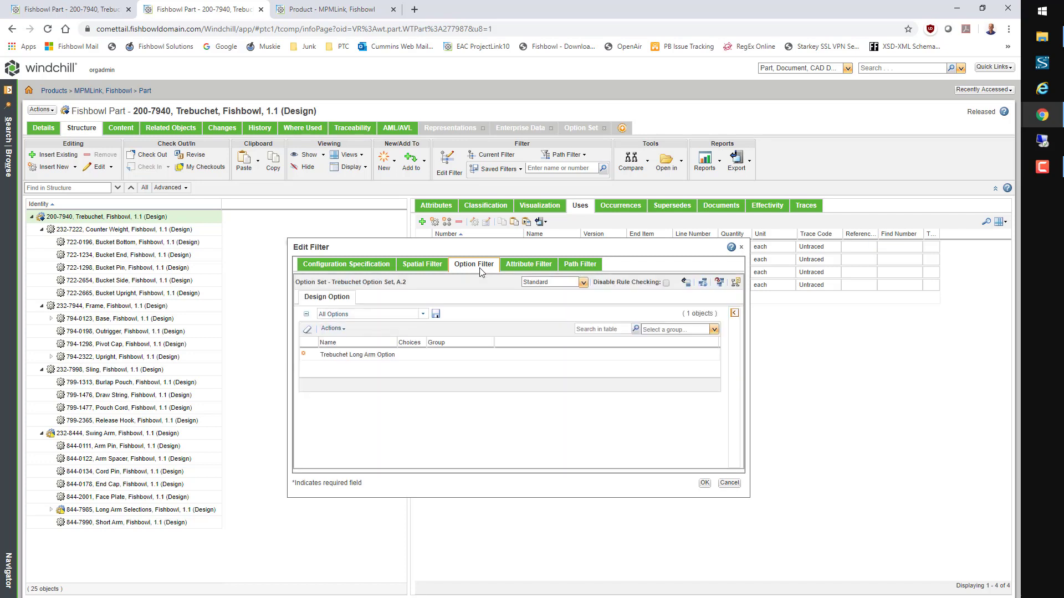
click(382, 356)
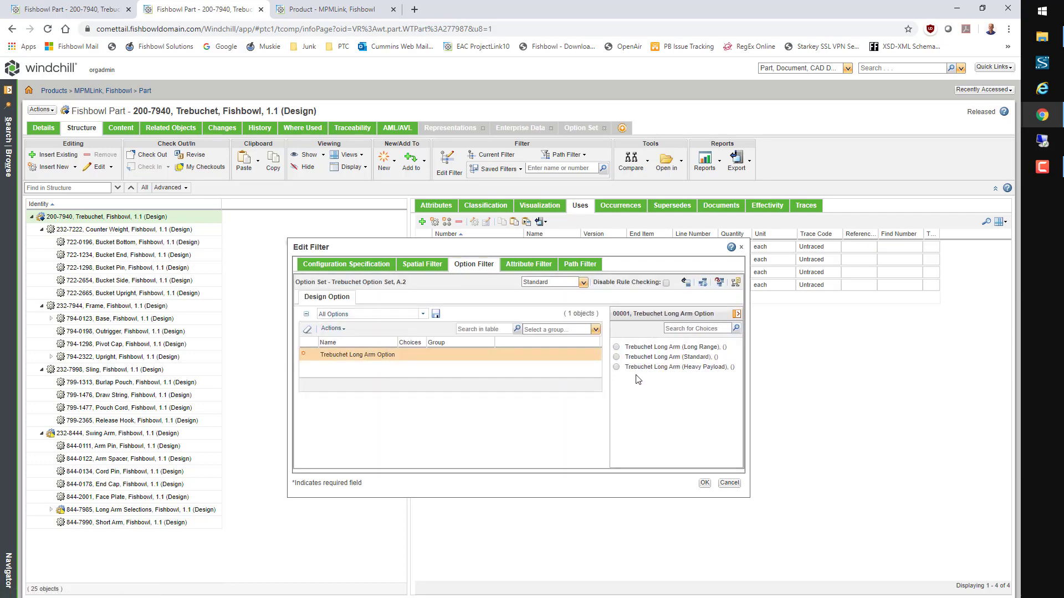
click(617, 347)
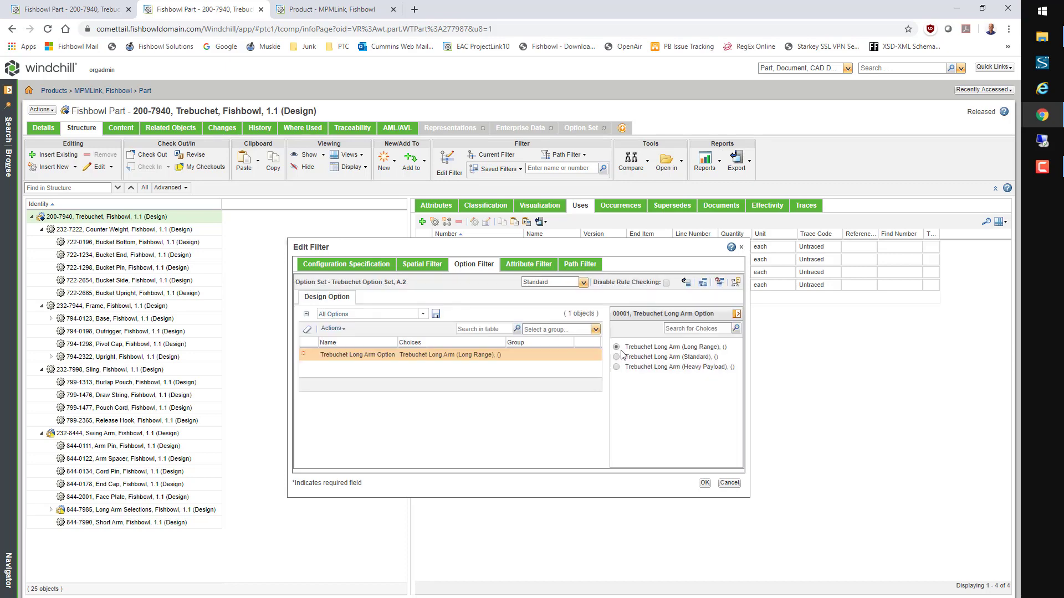
click(704, 484)
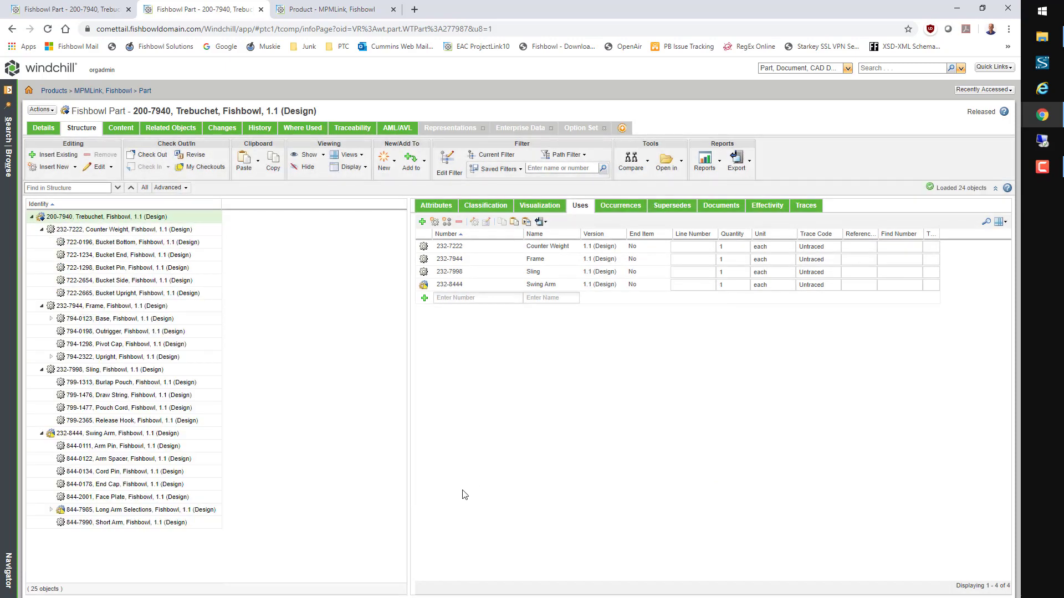
click(51, 509)
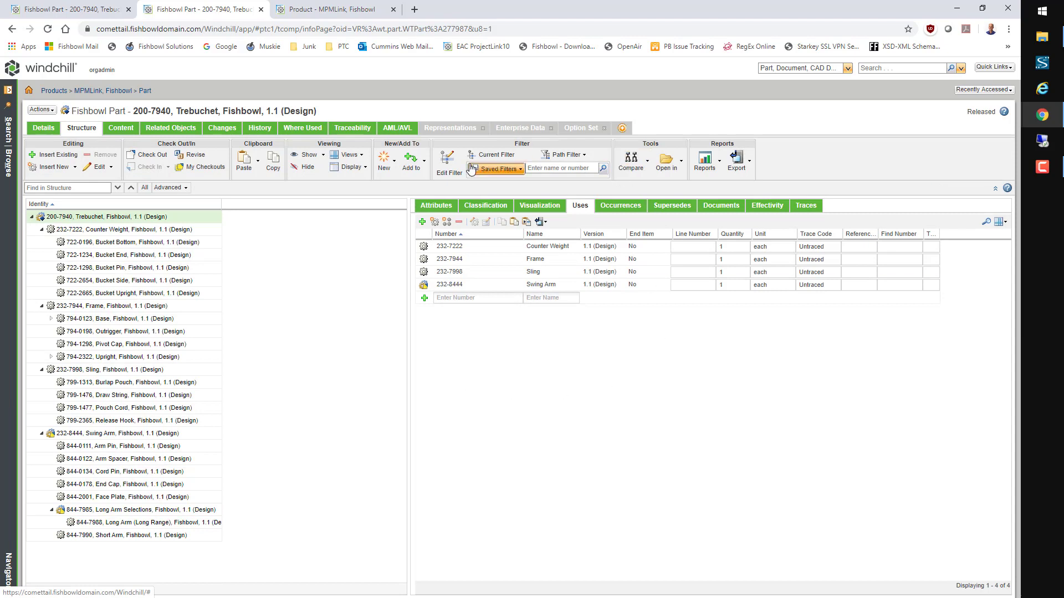
Step: Change the long arm option filter to the Heavy Payload choice
click(444, 169)
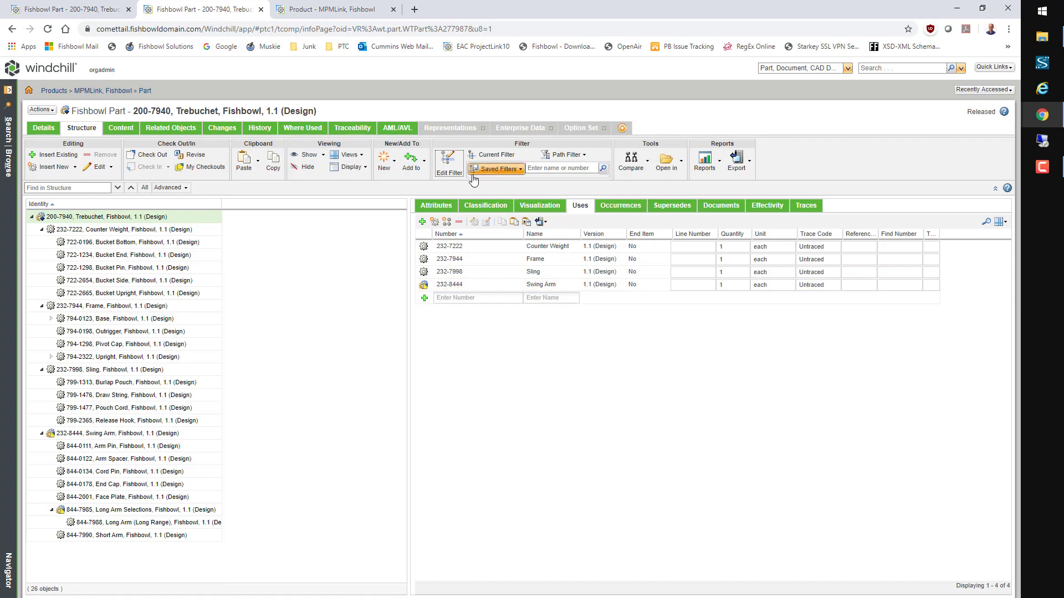
click(447, 165)
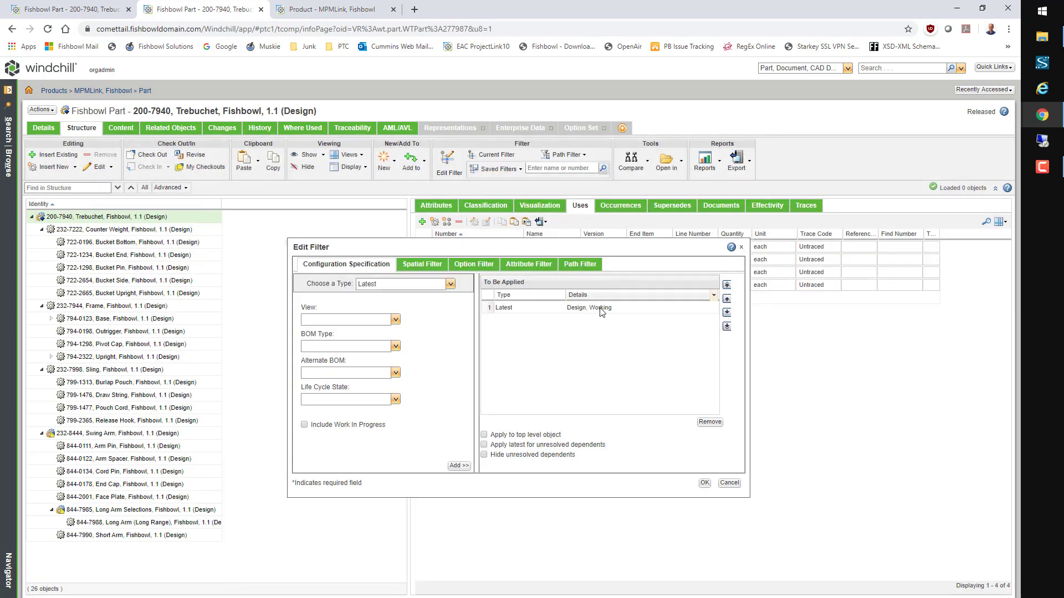
click(499, 265)
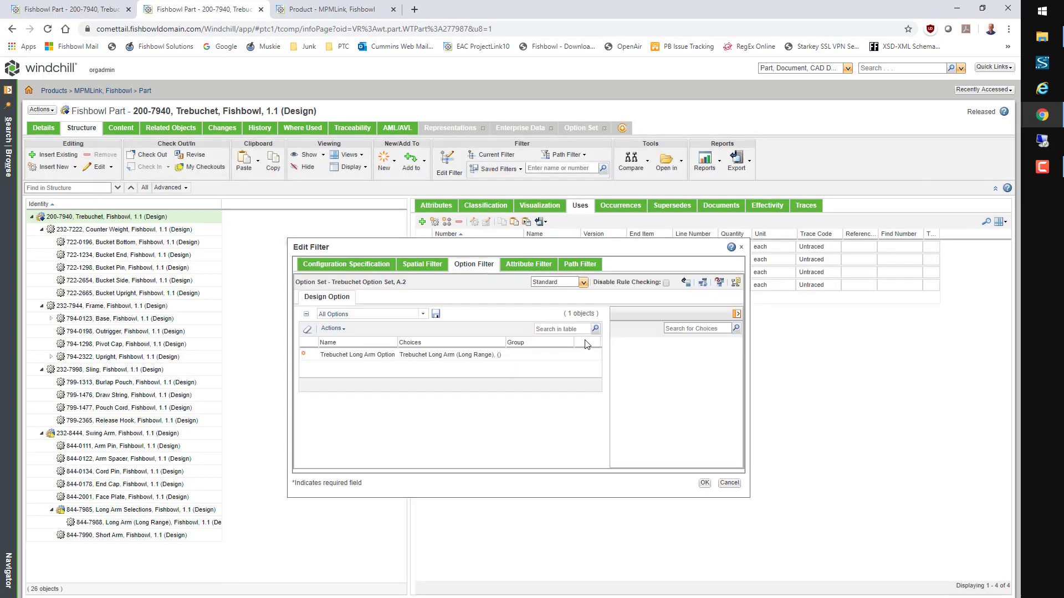
click(469, 355)
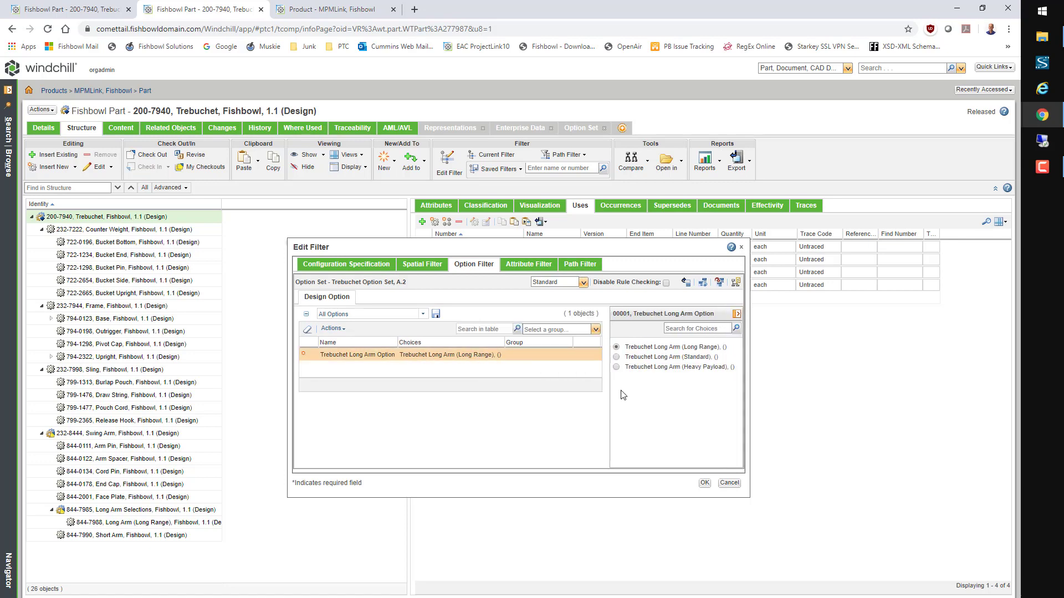
click(617, 367)
click(704, 484)
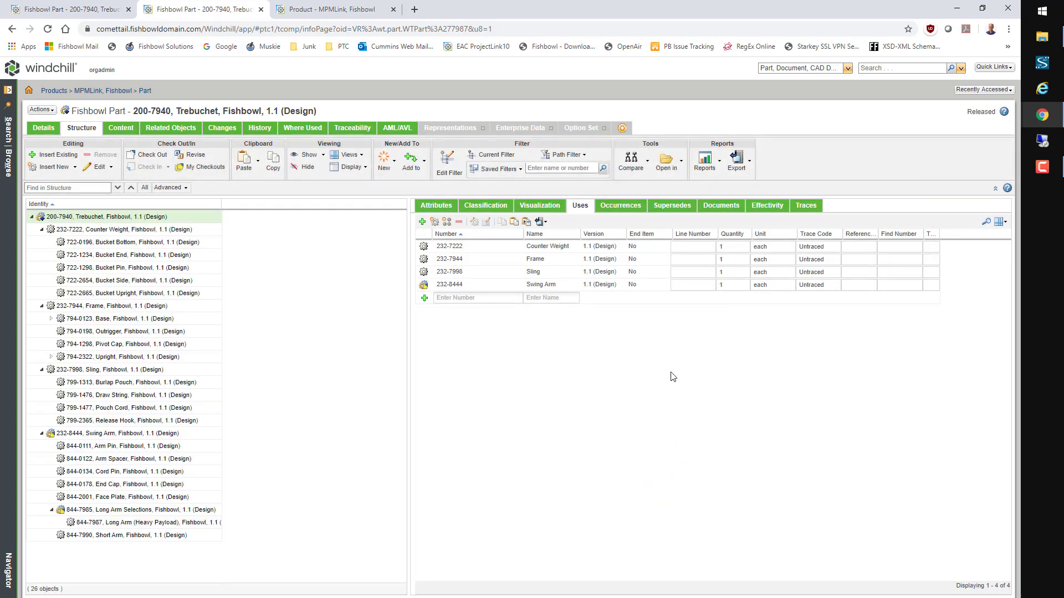
click(441, 161)
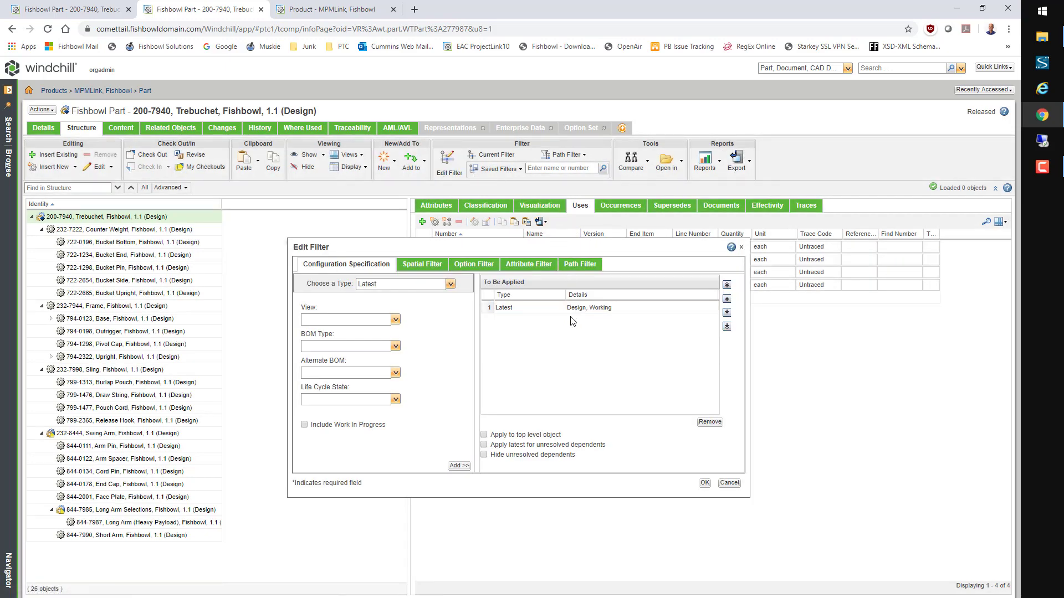
Step: Set the long arm option filter to the Standard choice
click(485, 264)
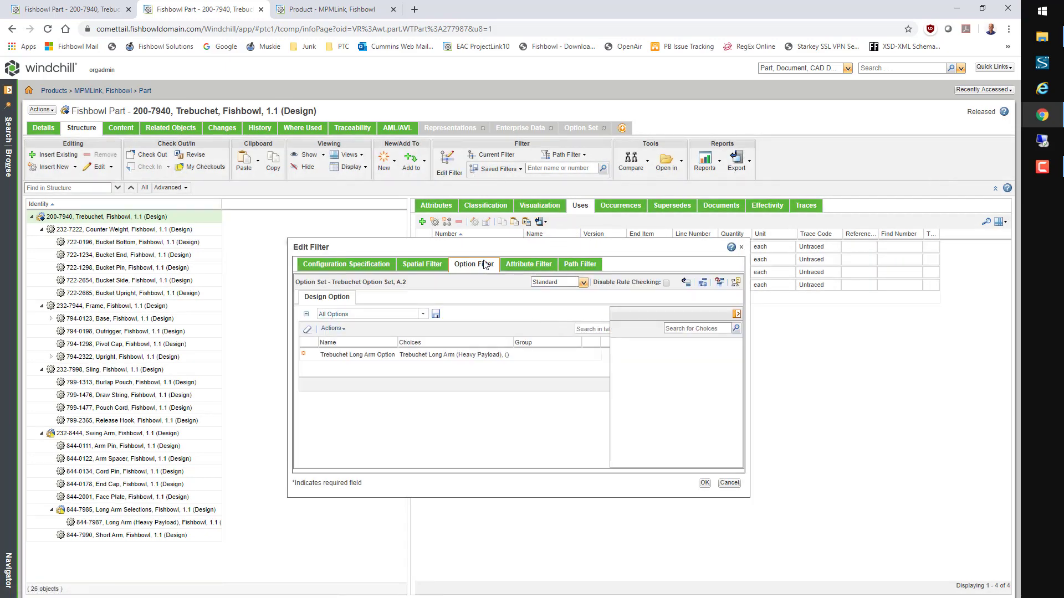
click(502, 356)
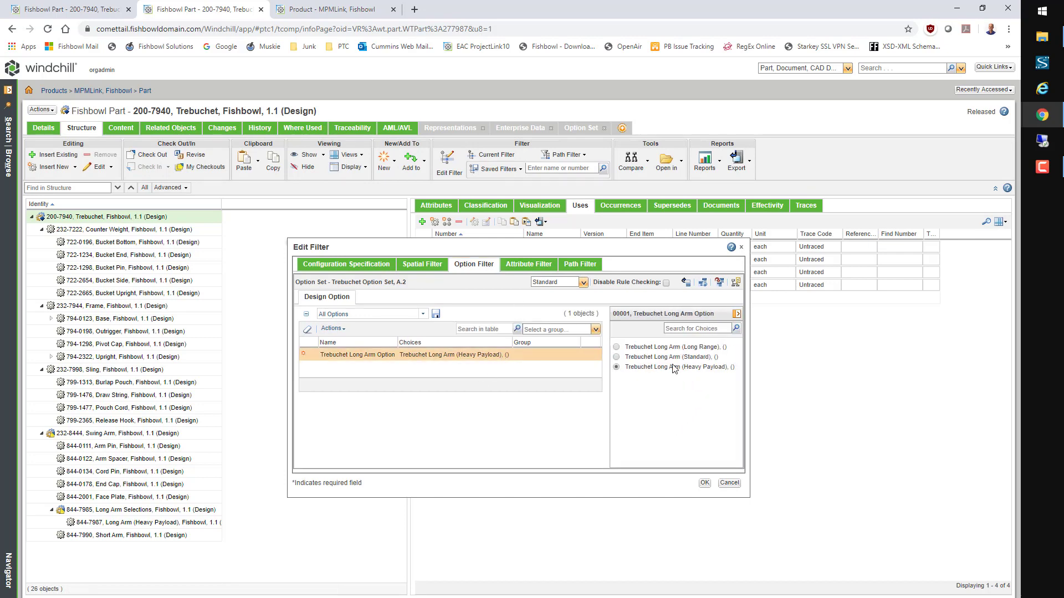
click(616, 357)
click(704, 484)
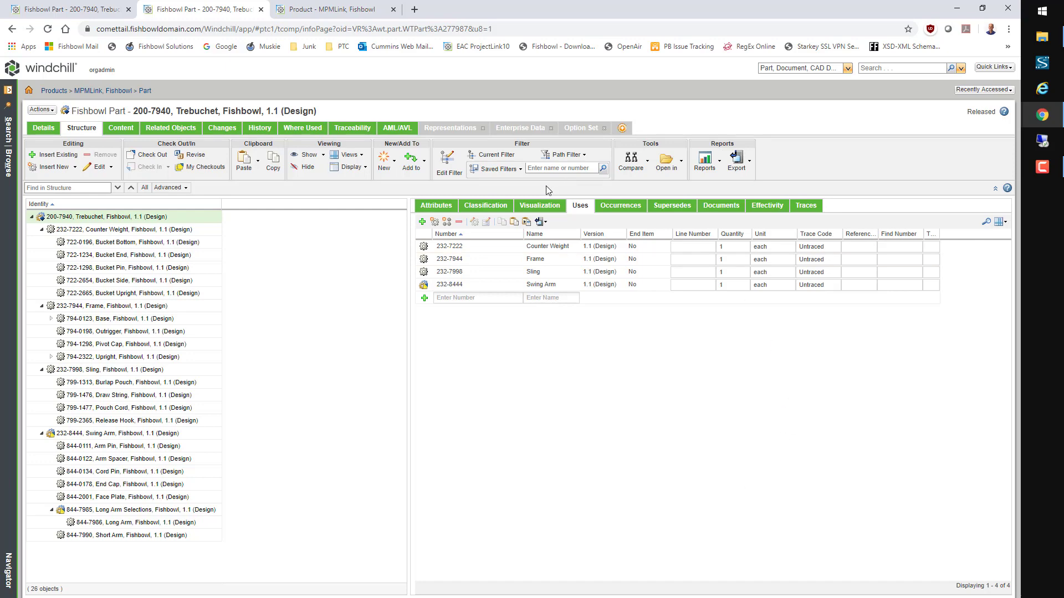
Step: Clear all option filter choices so every long arm variant is shown
click(449, 163)
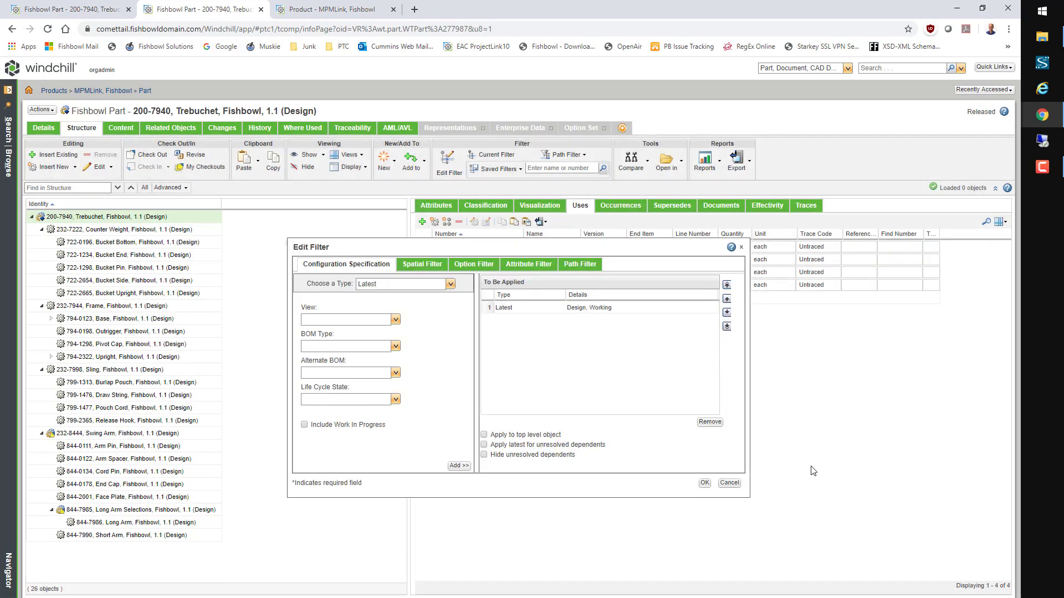
click(472, 266)
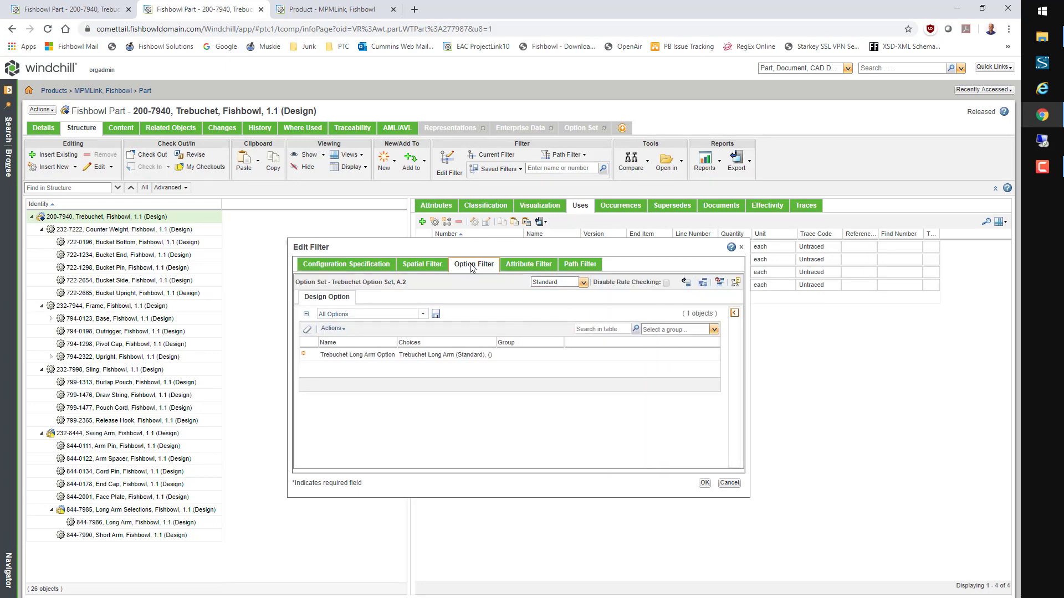
click(307, 329)
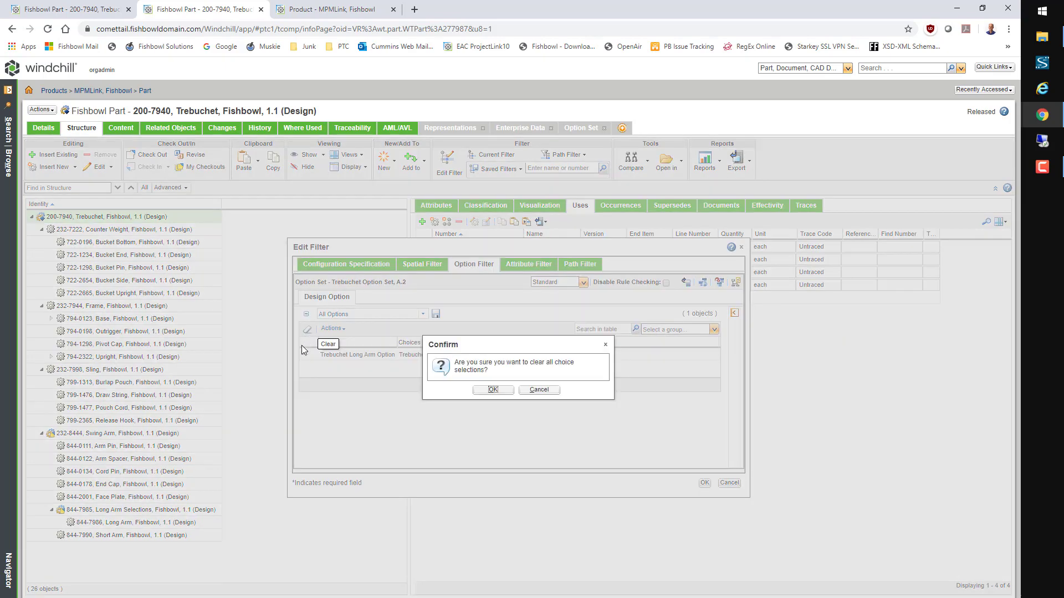
click(498, 391)
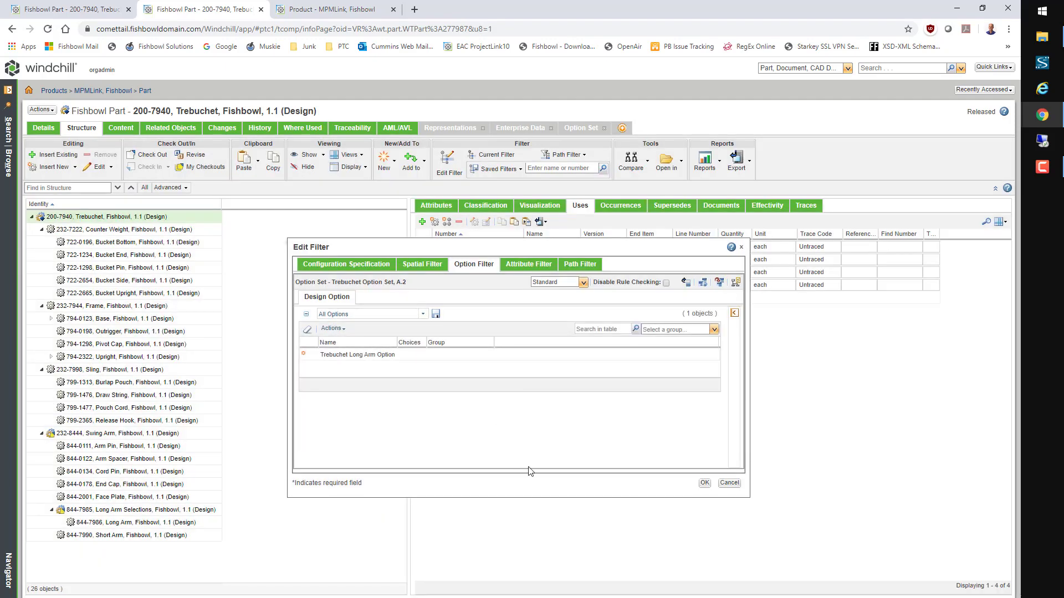
click(704, 484)
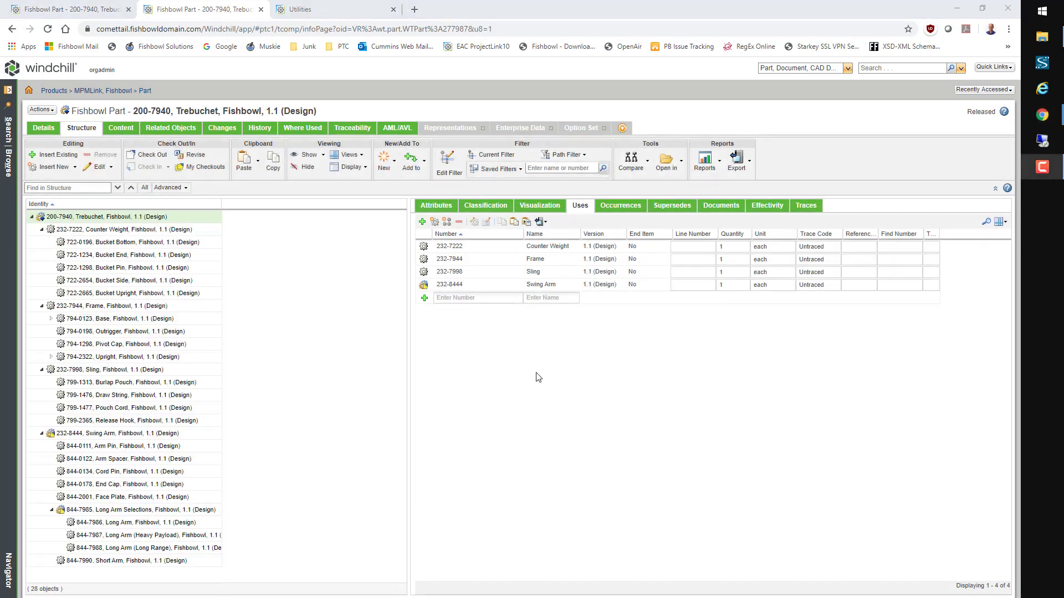
Step: Check in parts 232-8444 and 844-7985 to version 1.2, then browse Organizations
click(224, 169)
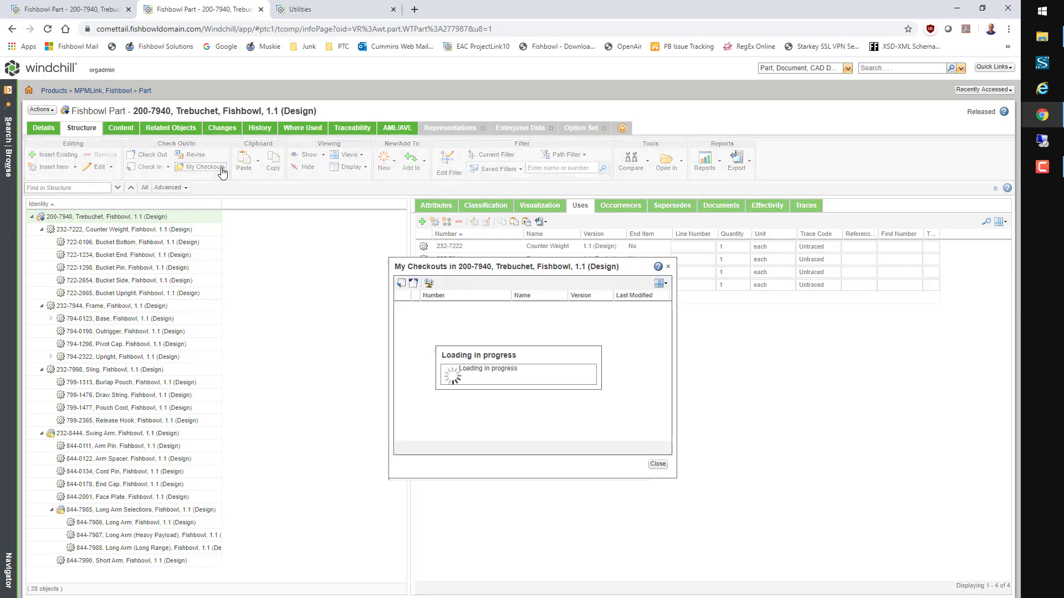
click(451, 307)
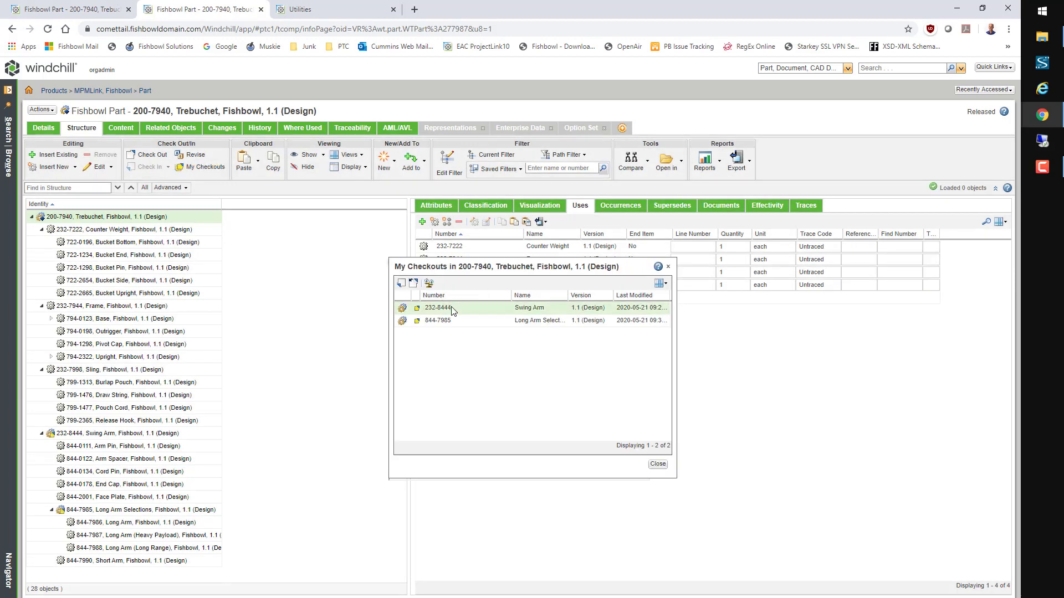
ctrl+click(461, 322)
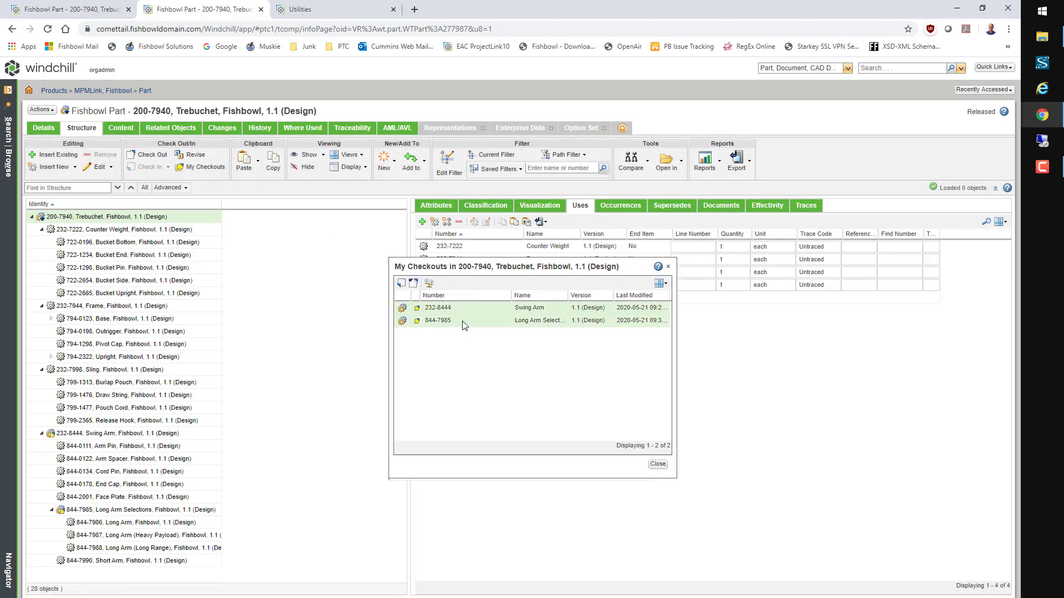
click(401, 283)
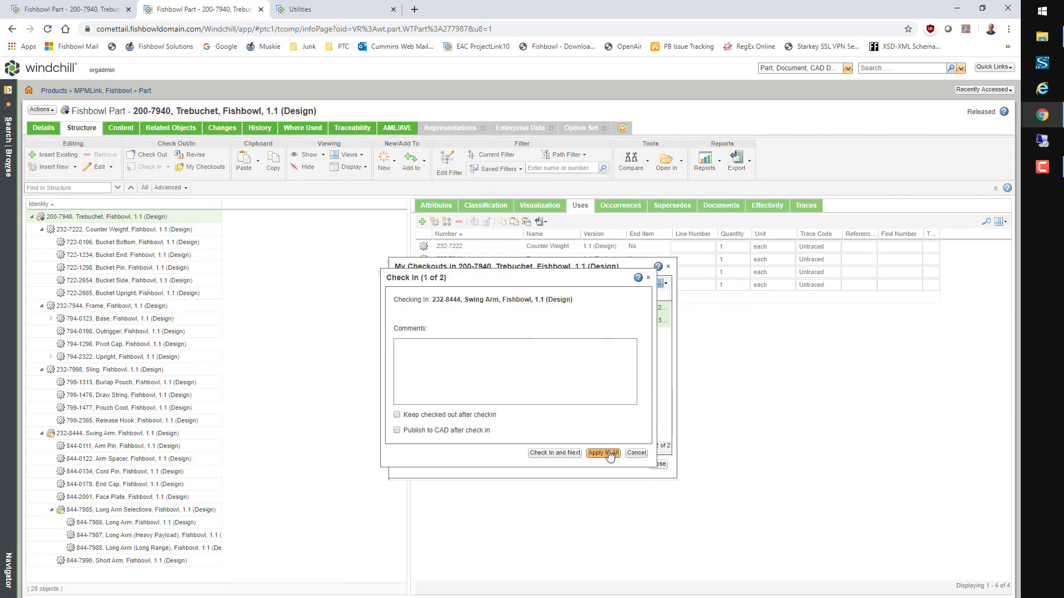
click(592, 453)
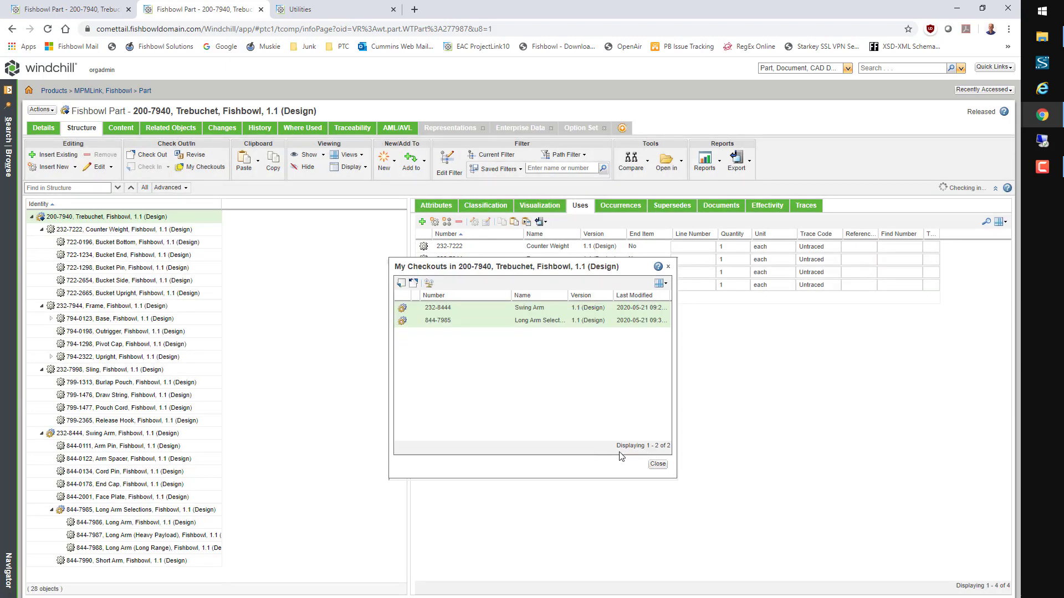
click(657, 465)
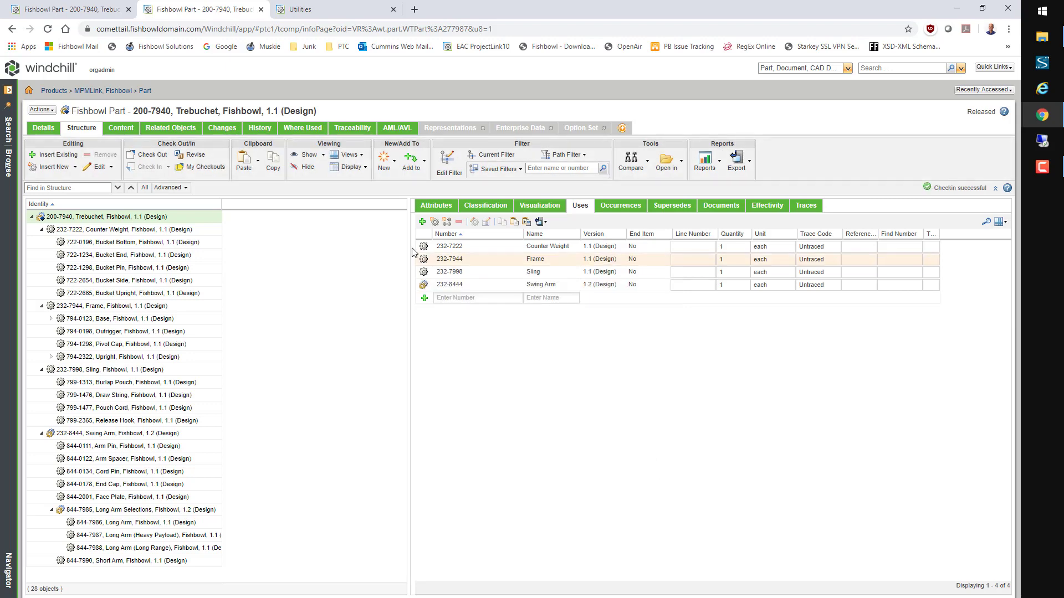
click(13, 166)
click(158, 117)
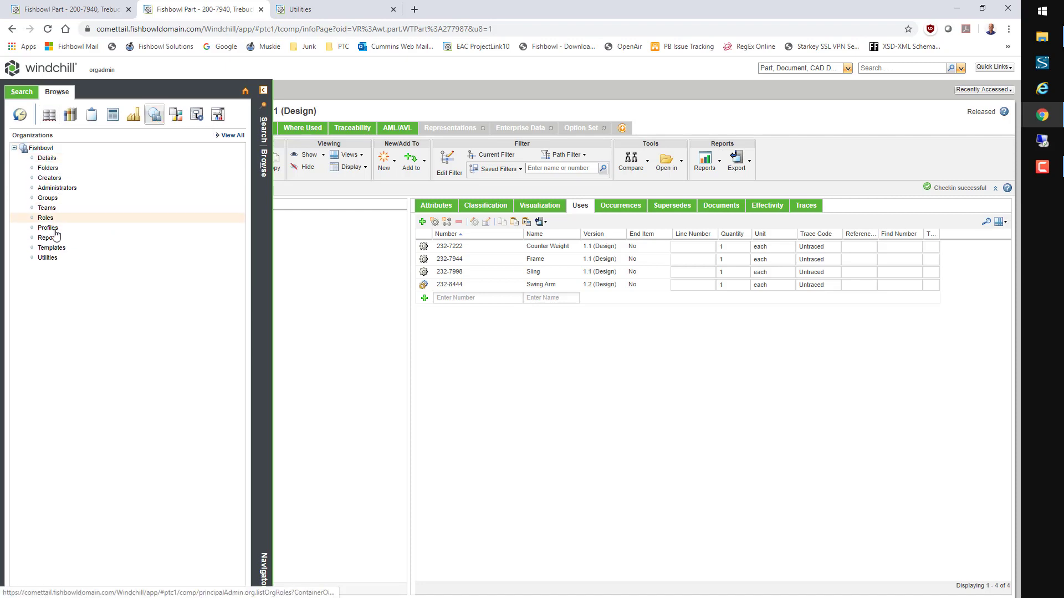
Step: Open the Fishbowl organization's distribution targets and view the Bristol target's settings
click(55, 259)
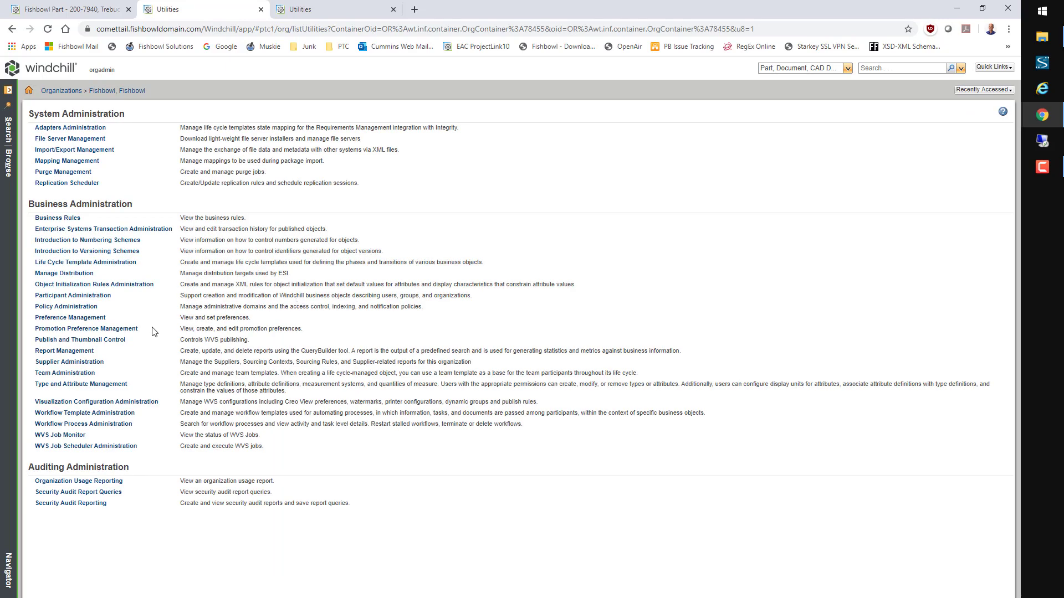
click(78, 274)
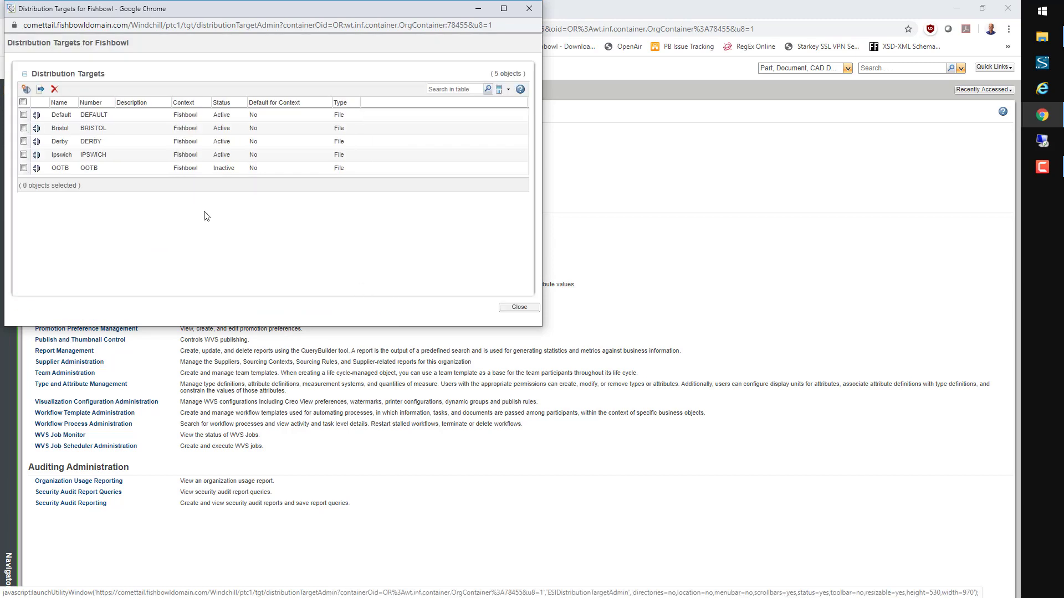
right_click(140, 130)
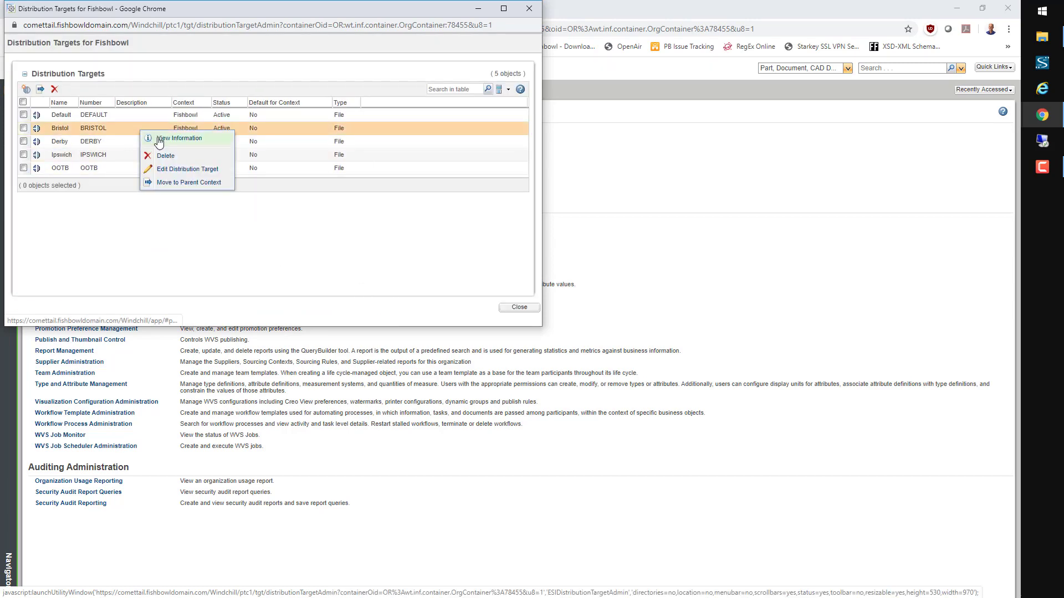
click(175, 170)
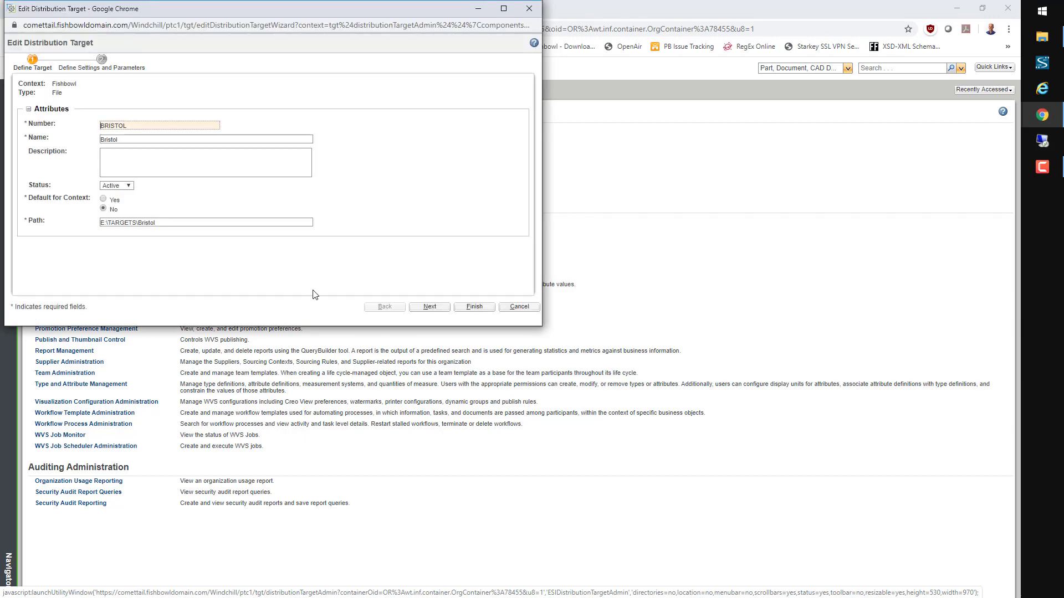
click(515, 308)
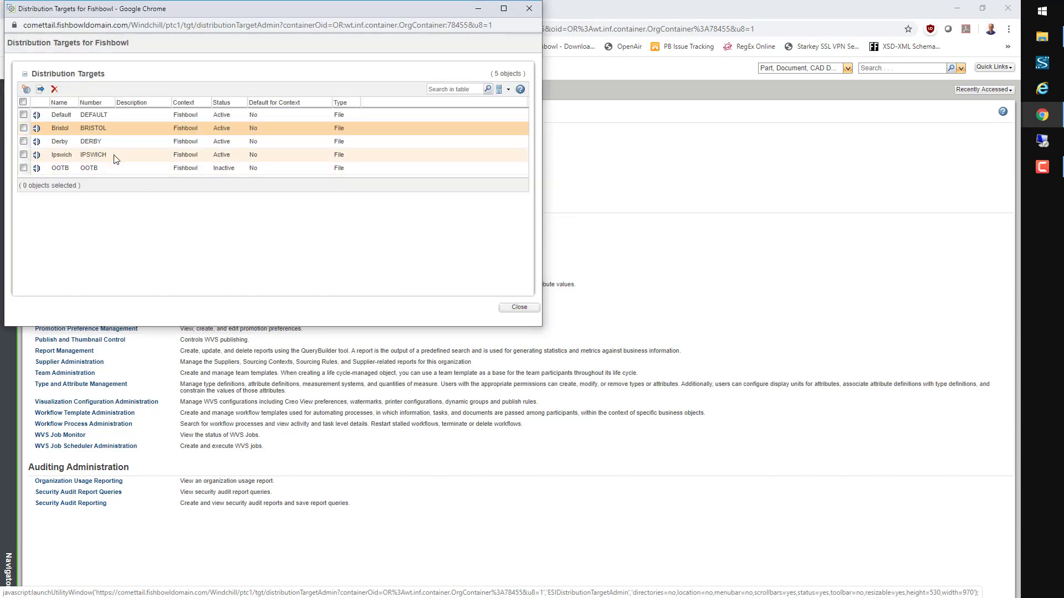
Step: Review the Derby target's E:\TARGETS\Derby path unchanged and close the targets list
click(112, 145)
right_click(111, 144)
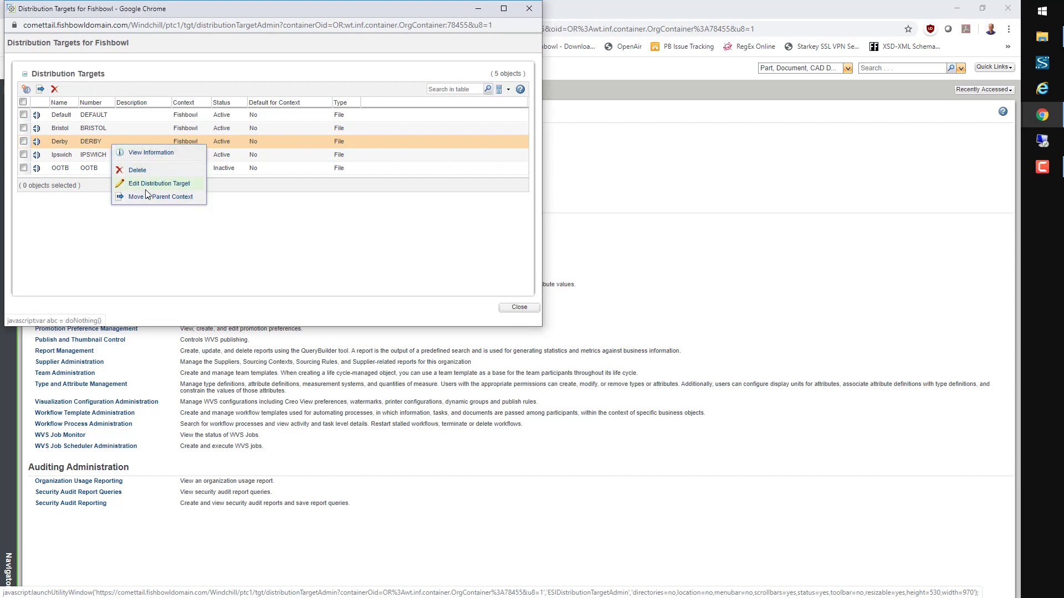
click(159, 184)
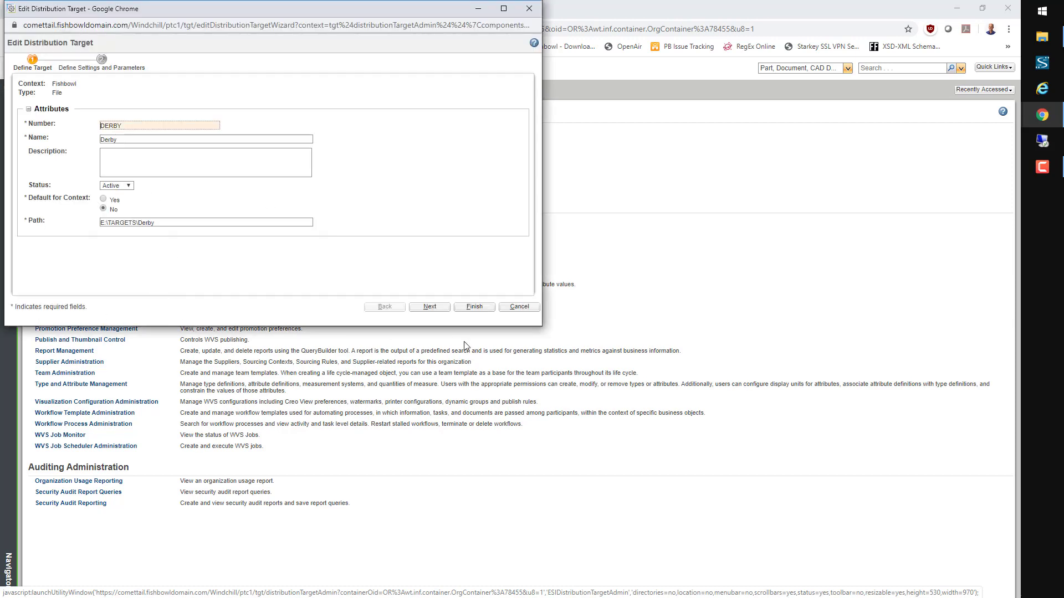
click(517, 308)
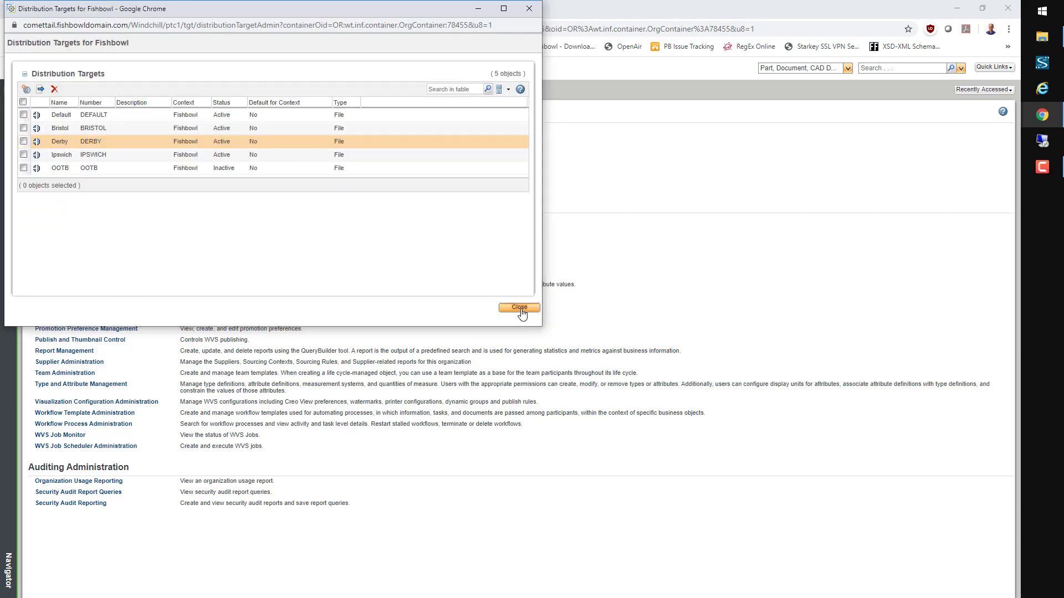
click(519, 308)
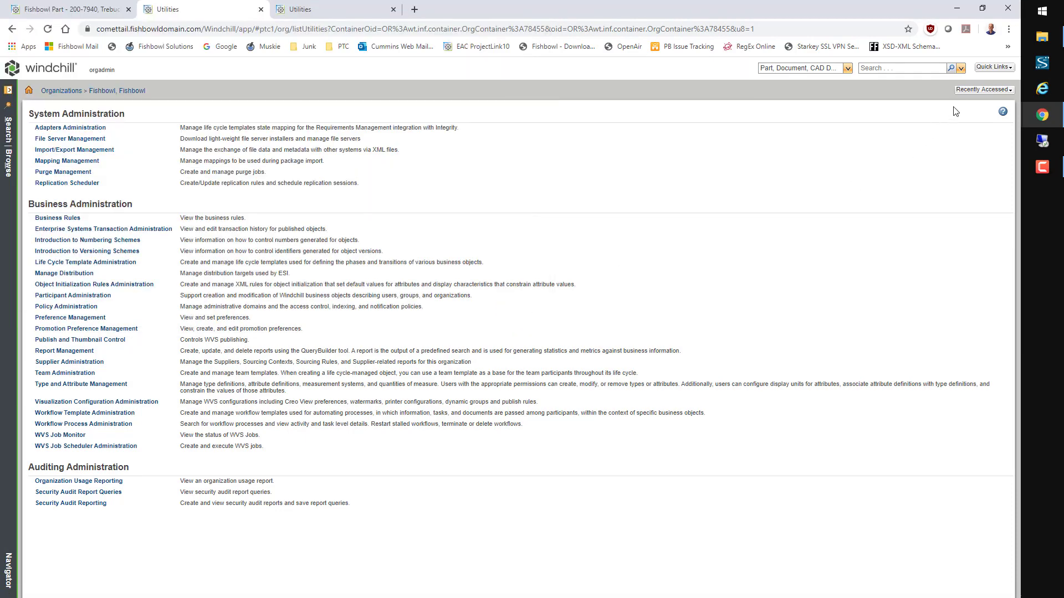
Step: Open the recently accessed 200-7940 Trebuchet in the Manufacturing Associative Part Structure Browser
click(965, 90)
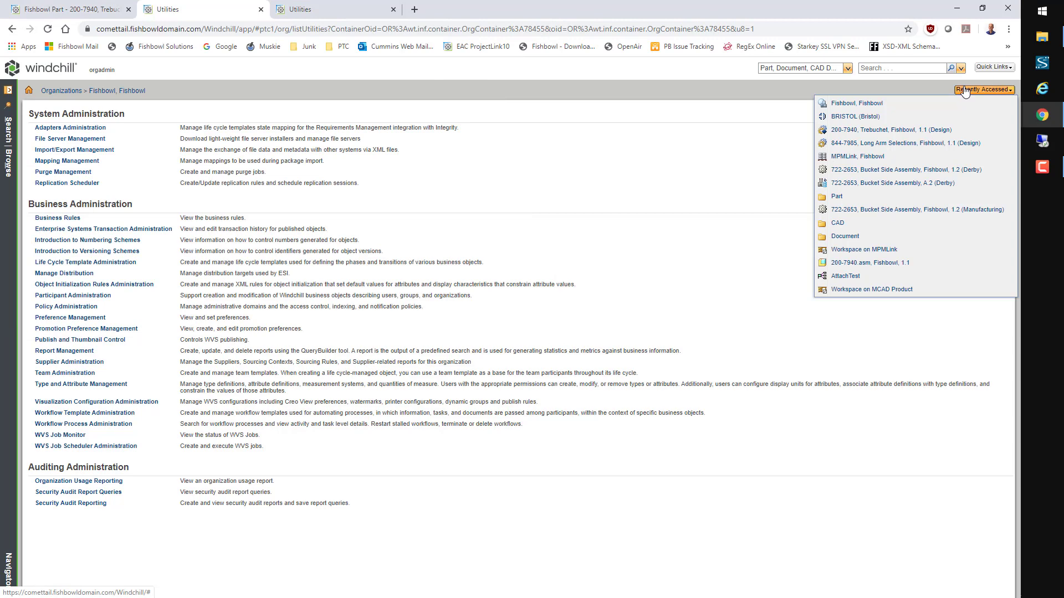
click(875, 131)
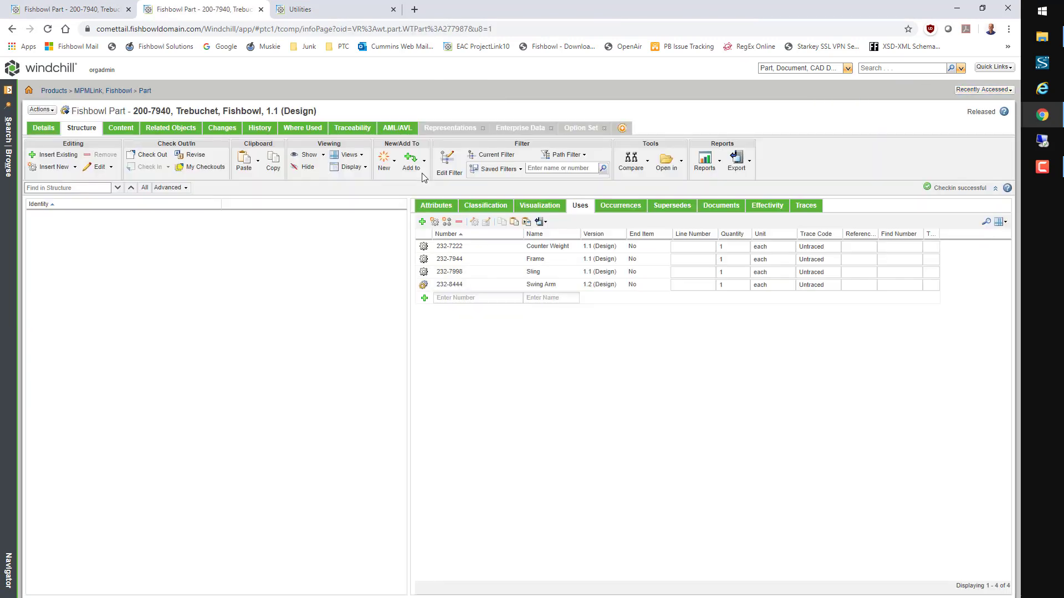
click(51, 112)
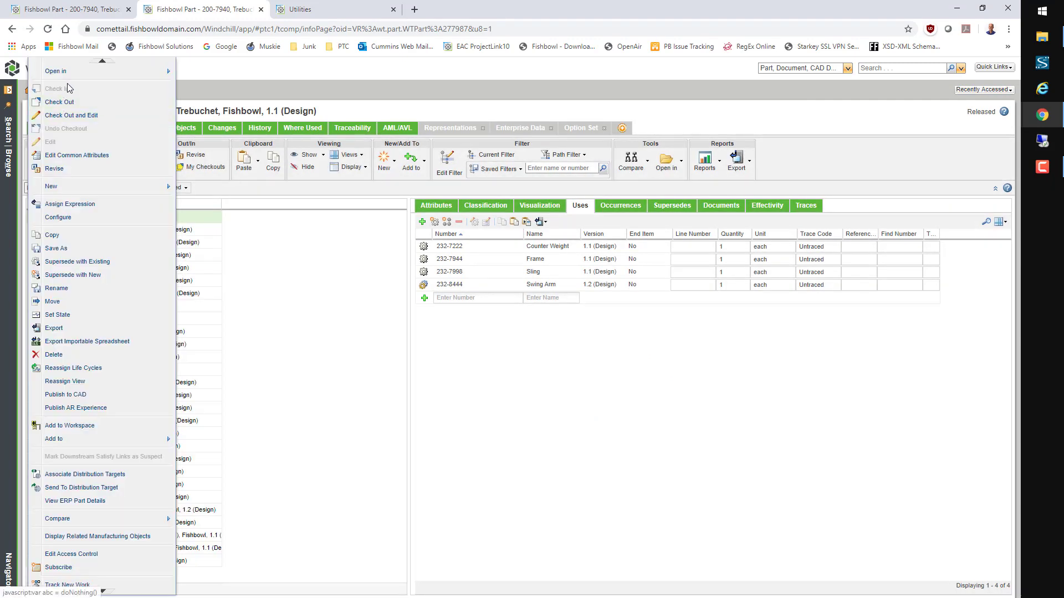
mouse_move(67, 72)
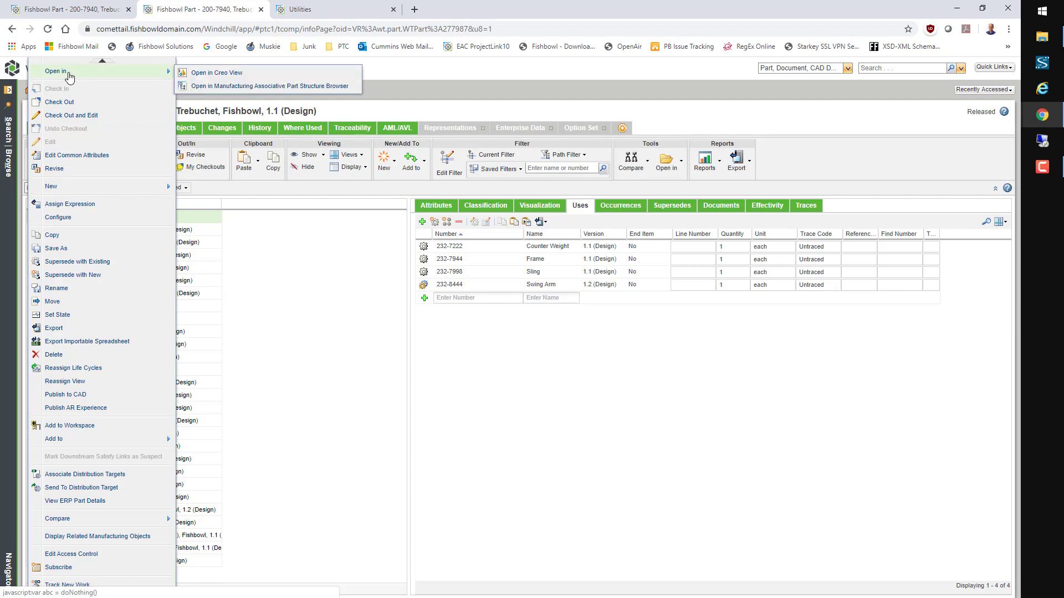
click(221, 87)
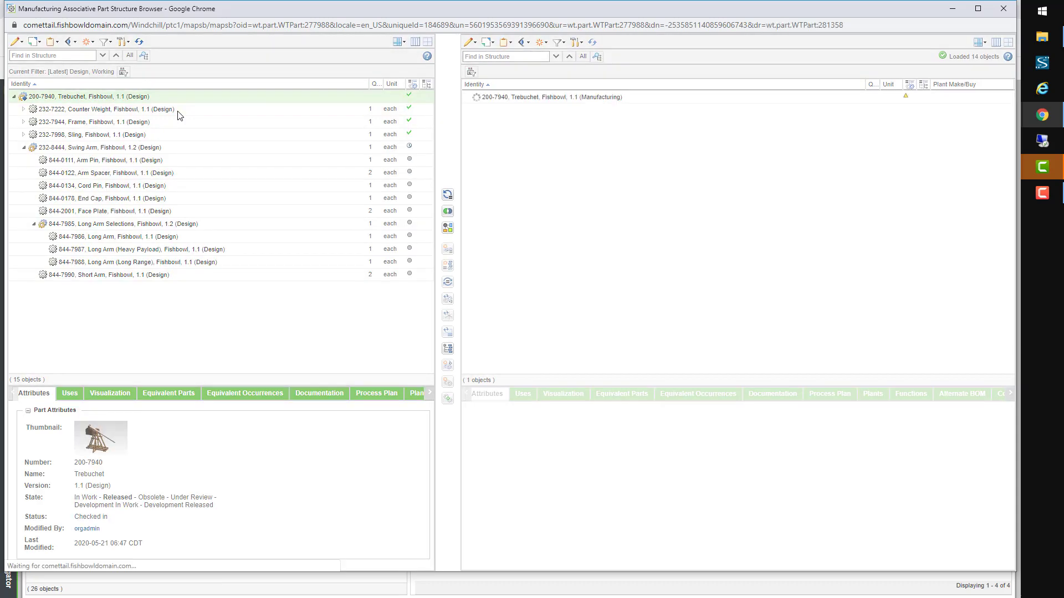
Step: Apply the Manufacturing saved filter to the left structure pane
click(107, 42)
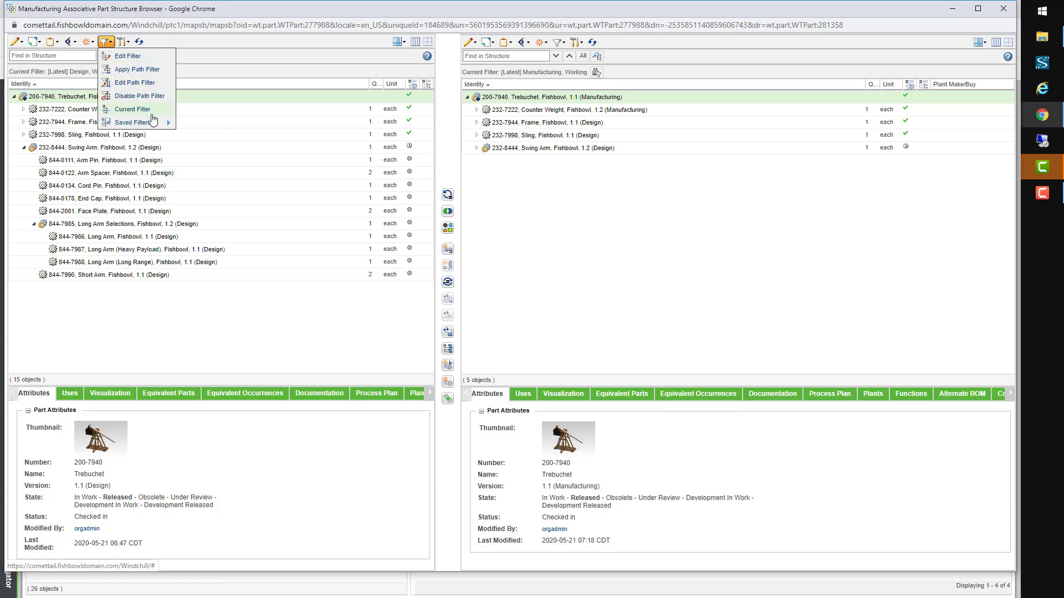
mouse_move(157, 126)
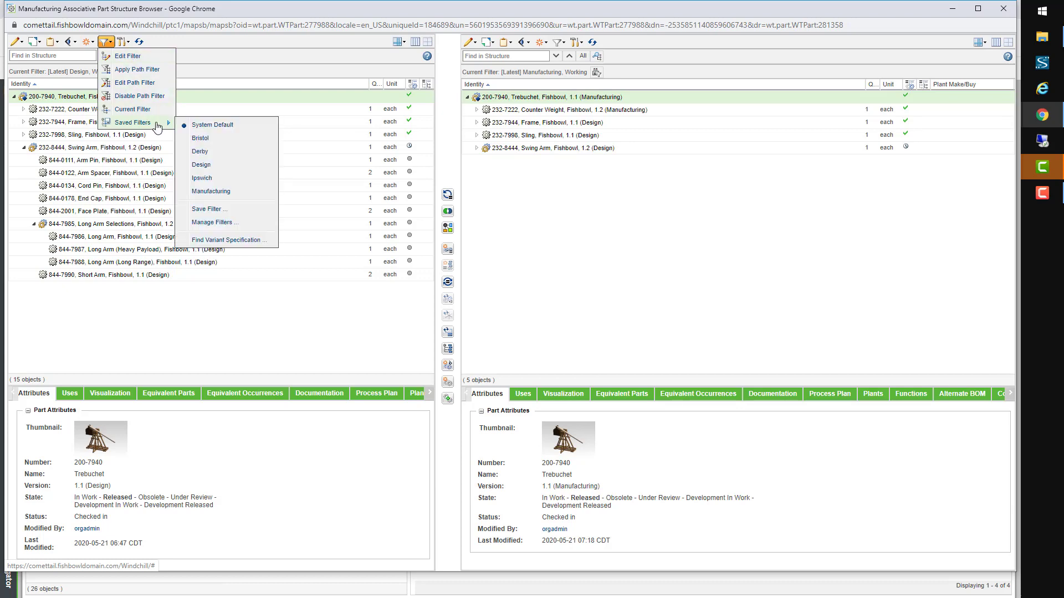
click(219, 192)
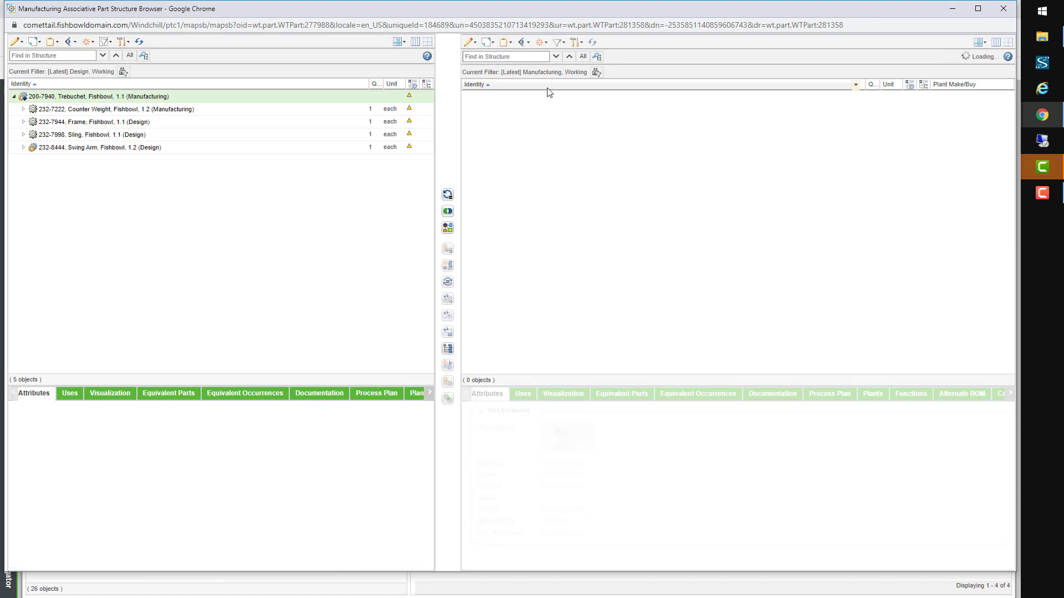
Step: Apply the Bristol saved filter to the right structure pane
click(568, 44)
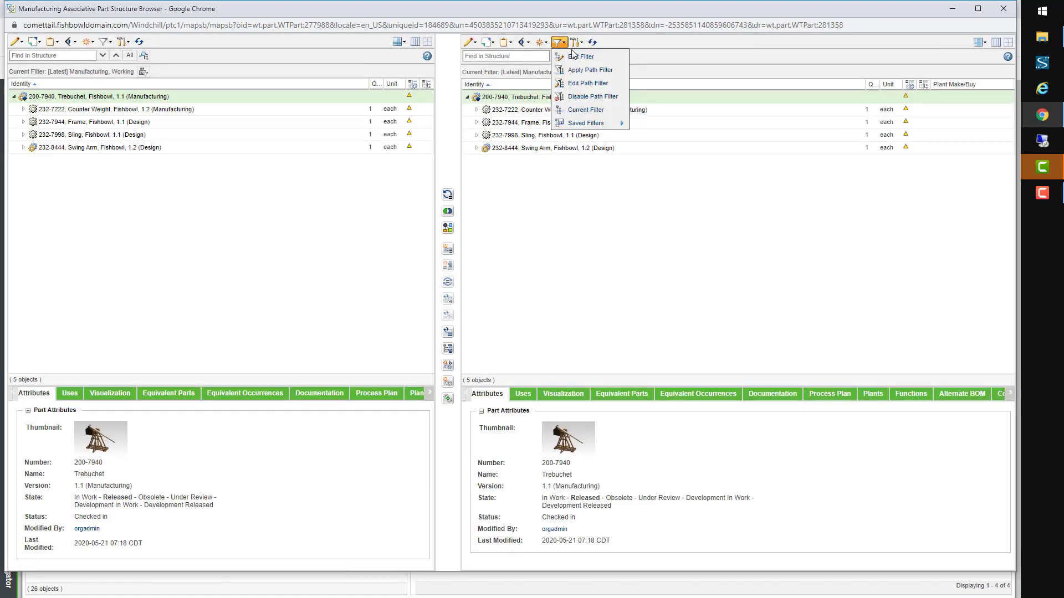
mouse_move(620, 120)
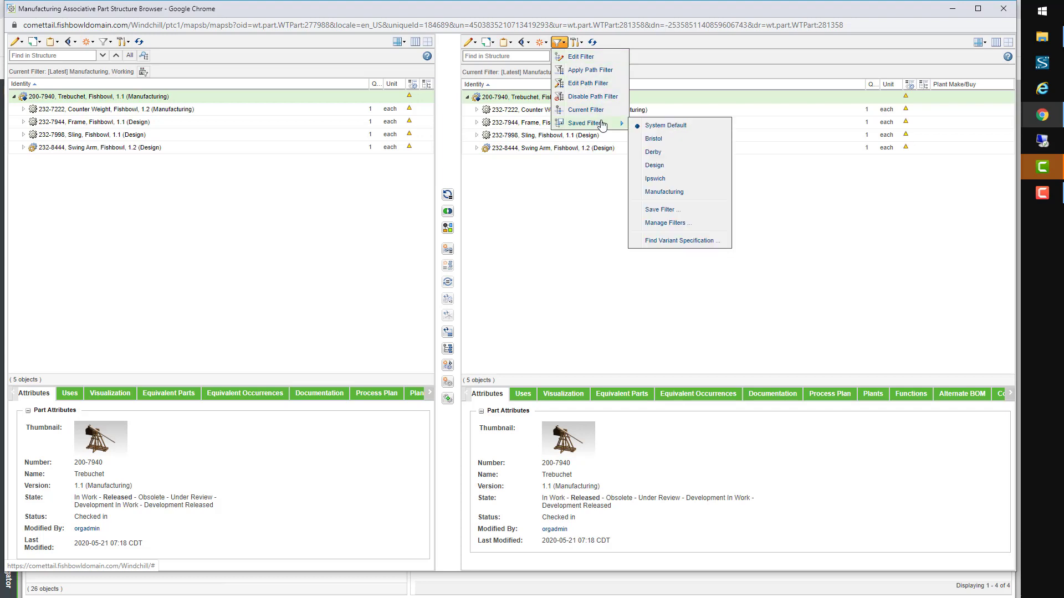
click(654, 138)
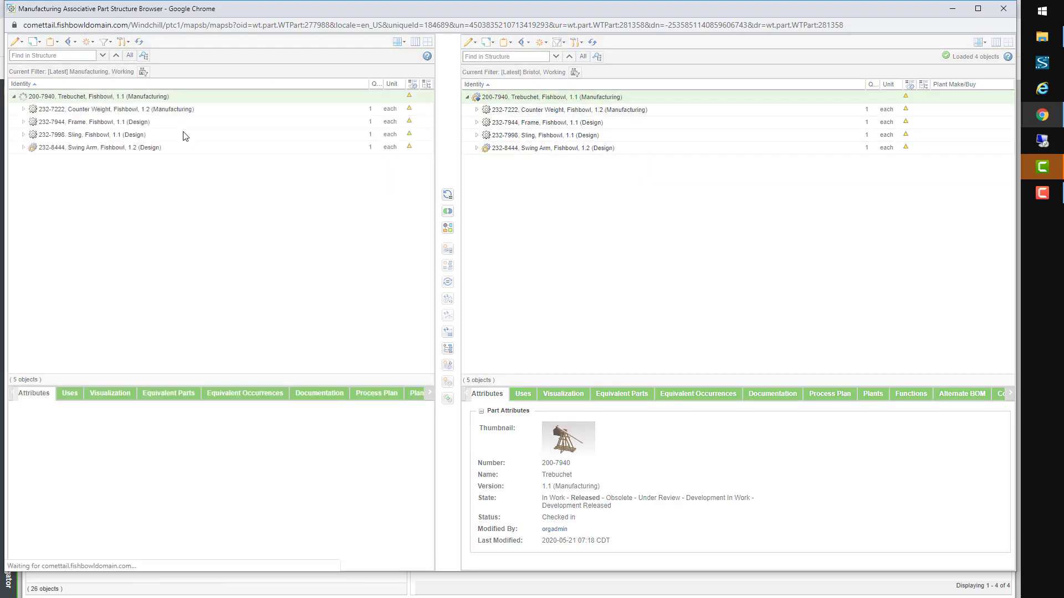
Step: Create a new downstream branch of the Trebuchet root, duplicating children without propagating
right_click(168, 93)
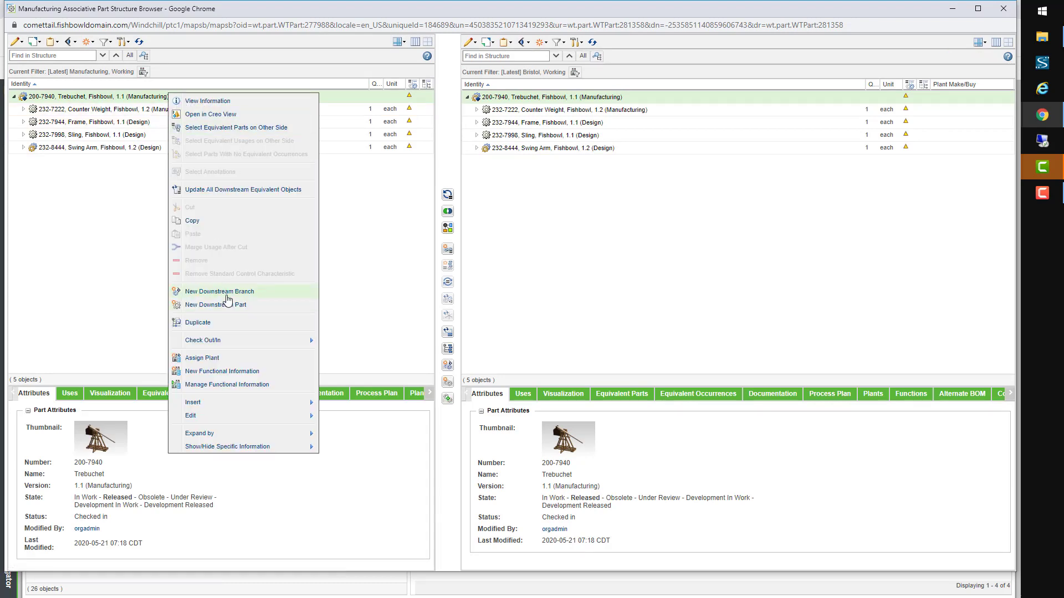
click(219, 292)
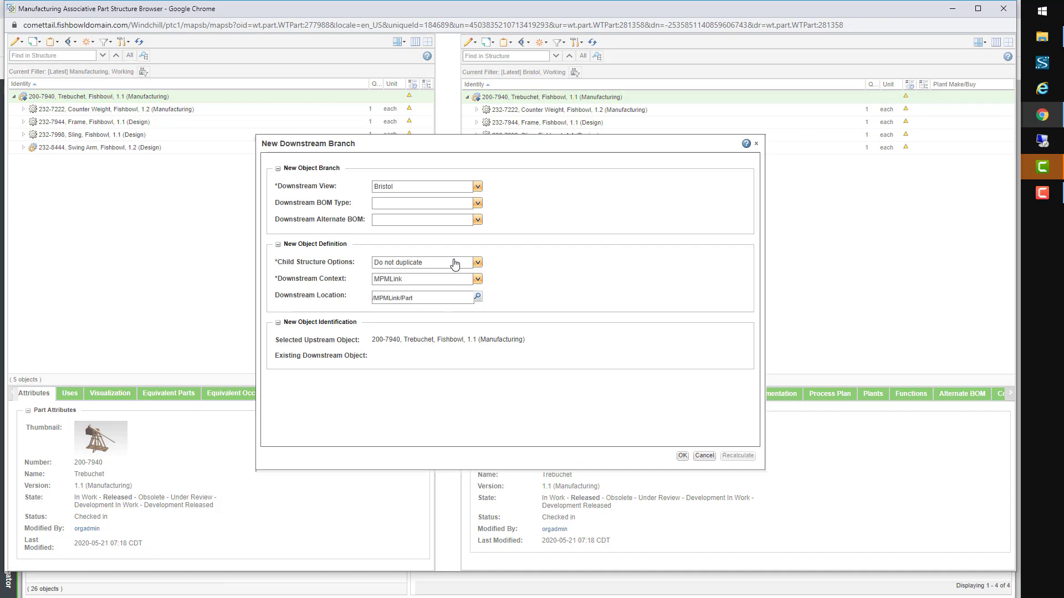
click(461, 266)
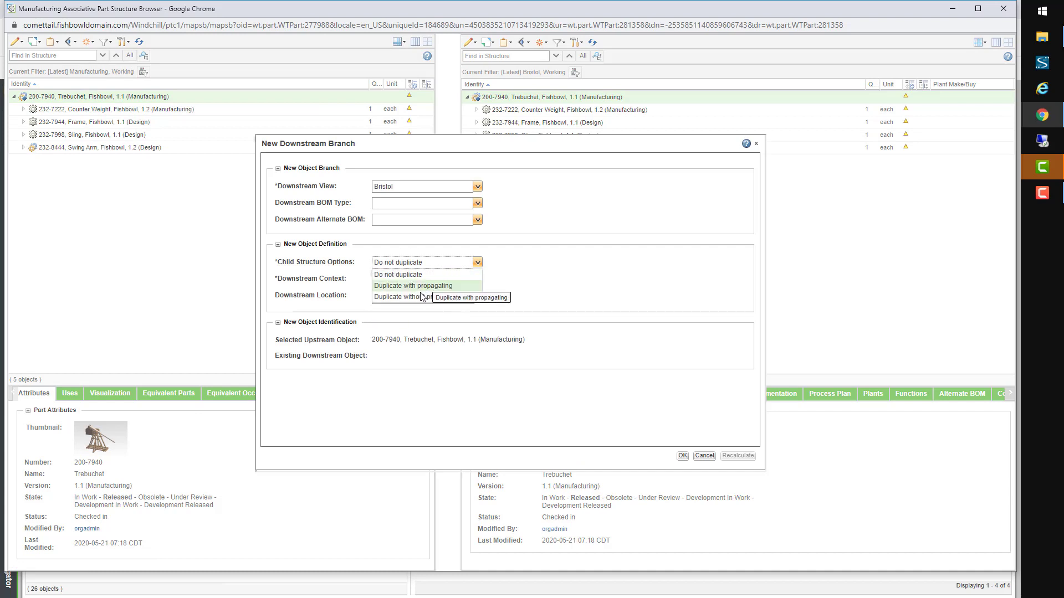
click(420, 295)
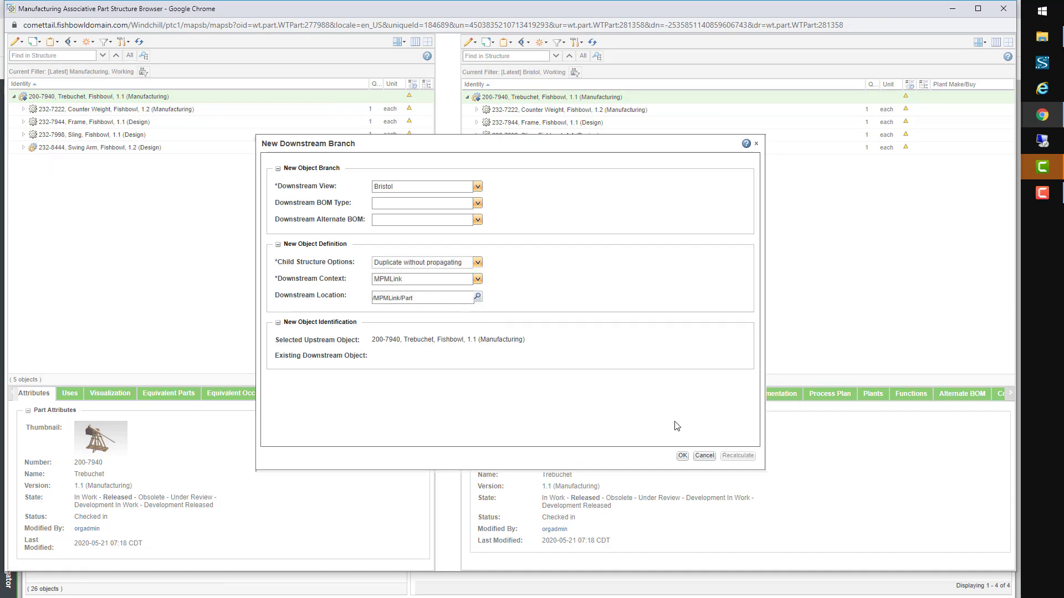
click(682, 456)
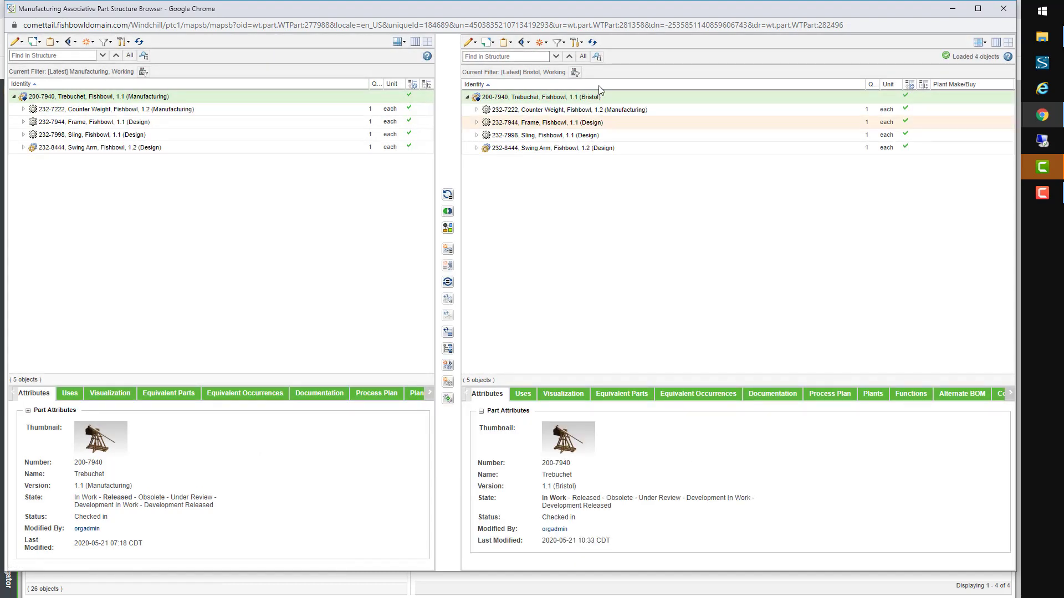
Step: Apply the Derby saved filter to the right structure pane
click(559, 43)
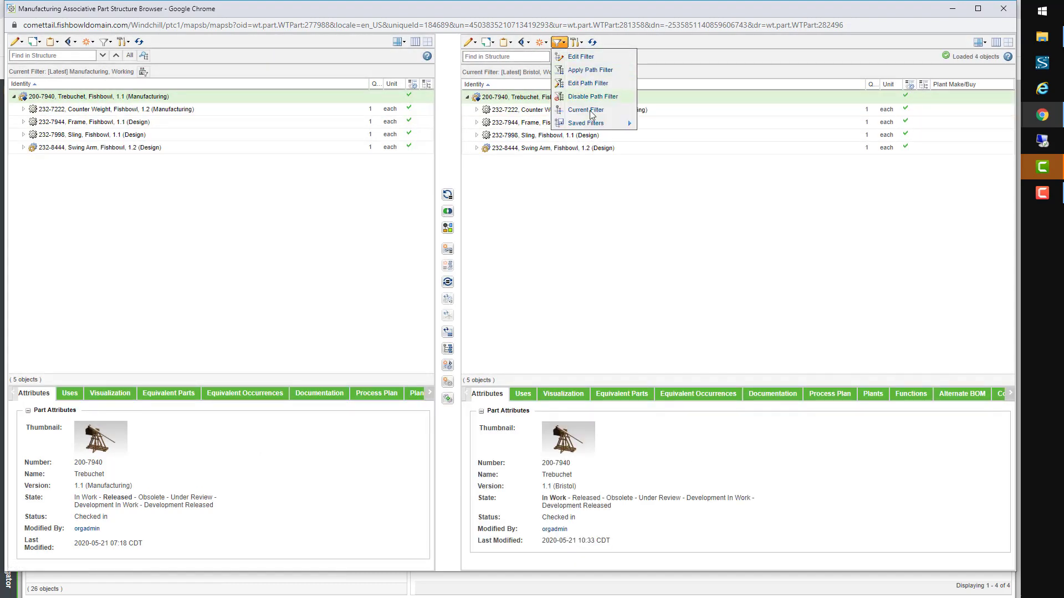
mouse_move(601, 129)
click(662, 152)
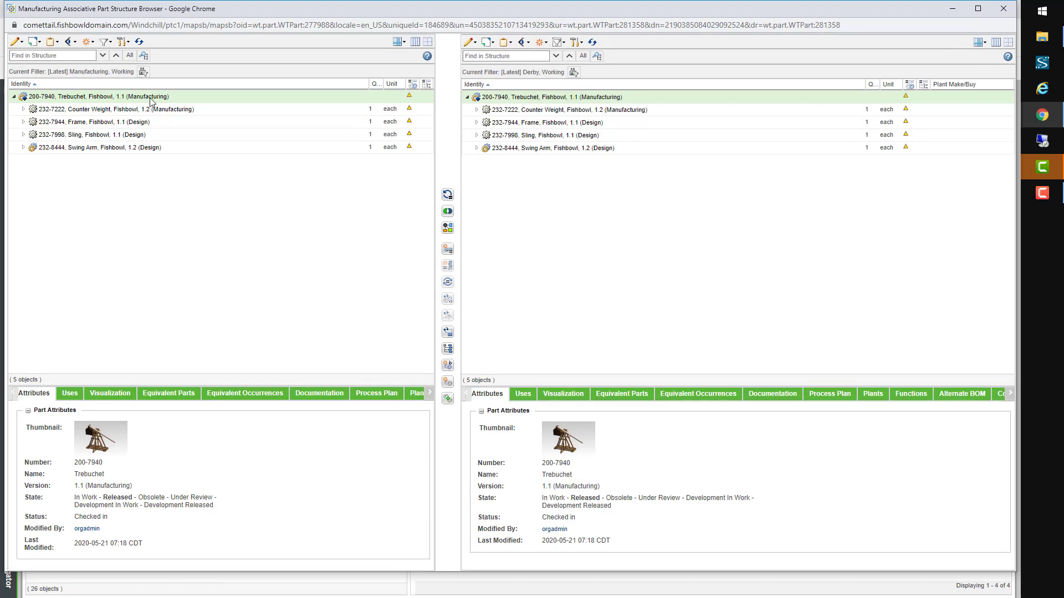
Step: Create a Derby downstream branch of the Trebuchet root, duplicating children without propagating
right_click(150, 99)
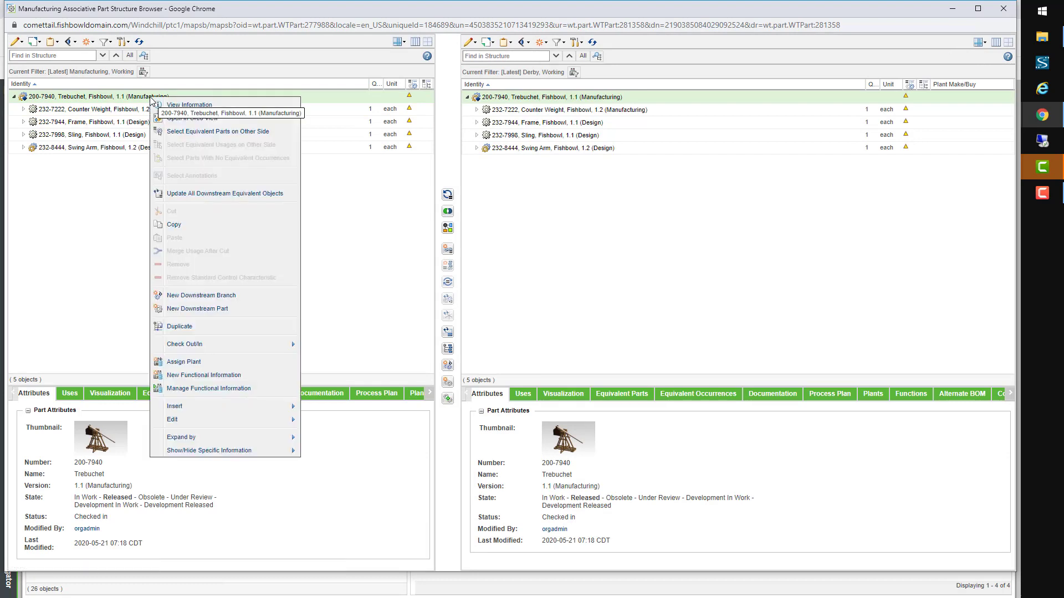
click(230, 297)
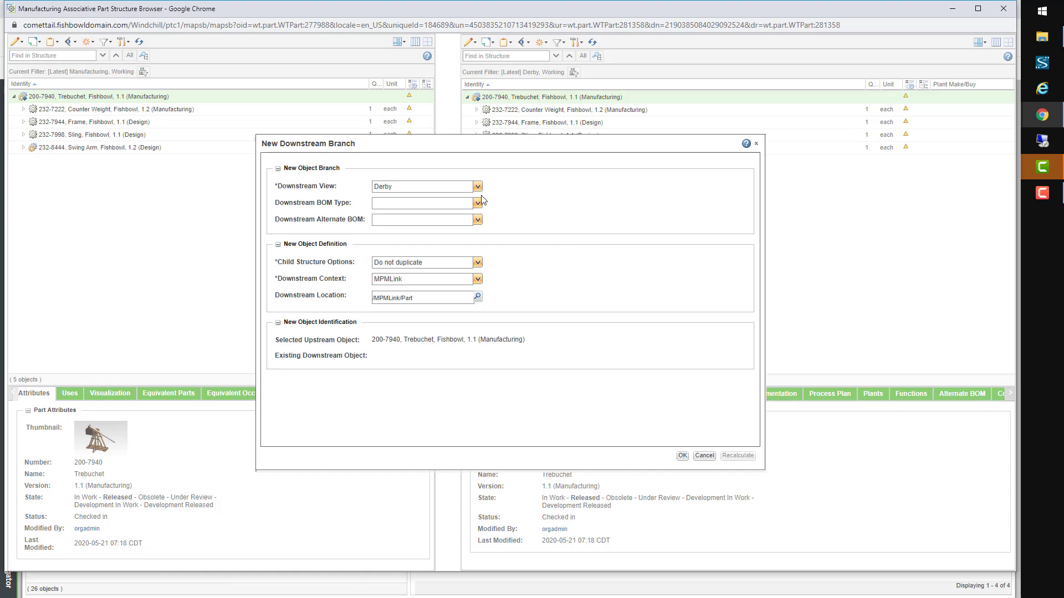
click(463, 264)
click(448, 296)
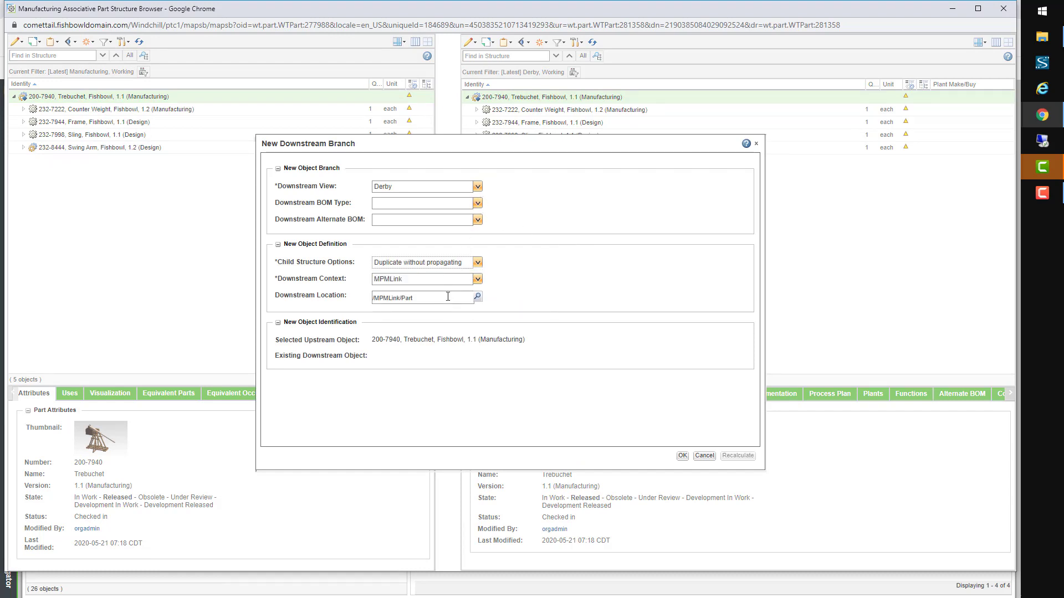
click(682, 457)
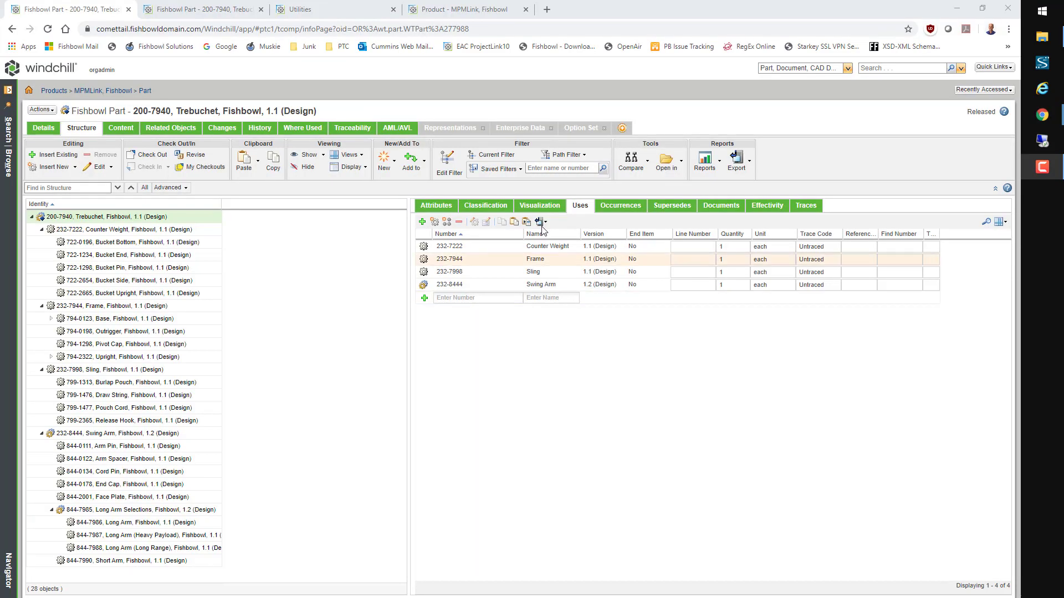
Step: Switch to the Bristol Trebuchet and associate the BRISTOL distribution target with it
click(517, 170)
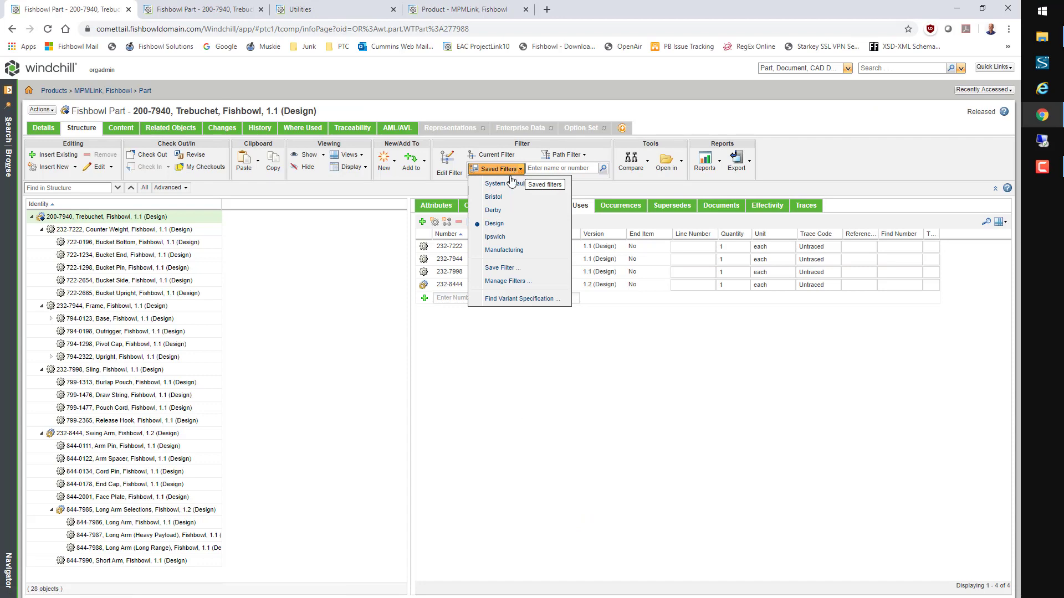
click(500, 197)
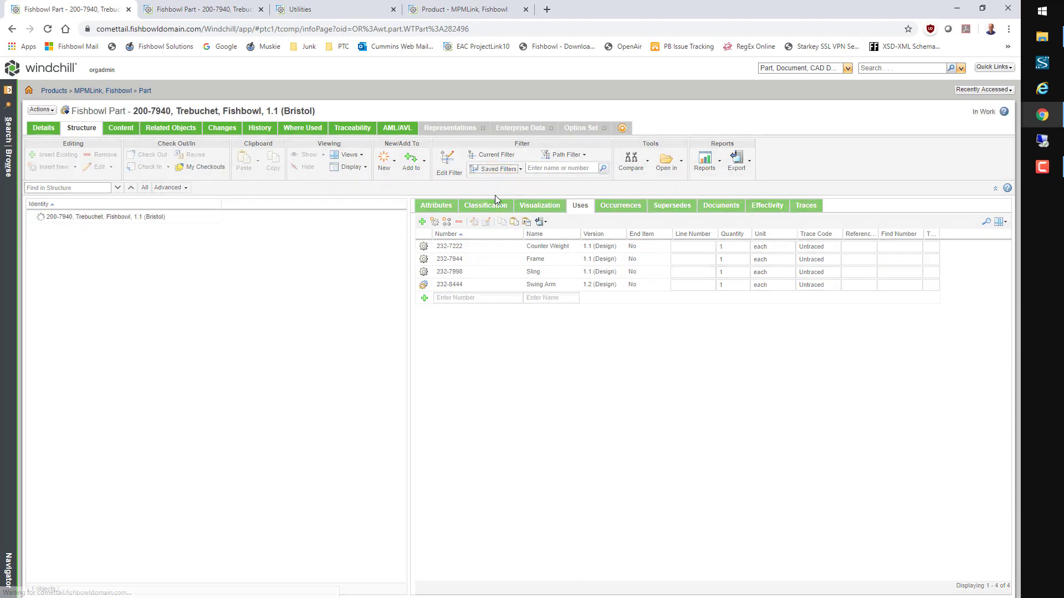
click(41, 109)
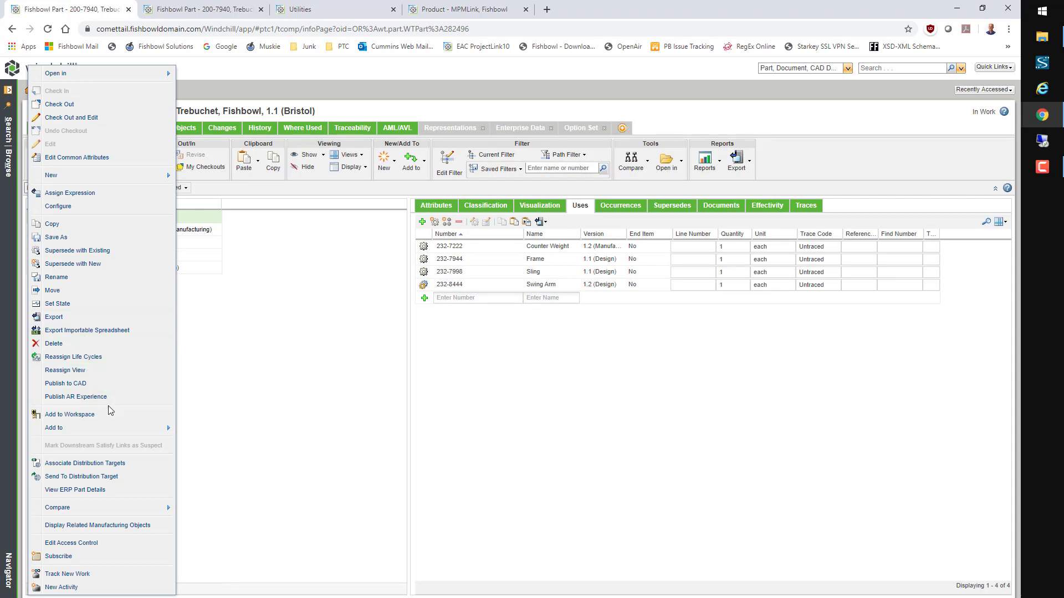
click(88, 464)
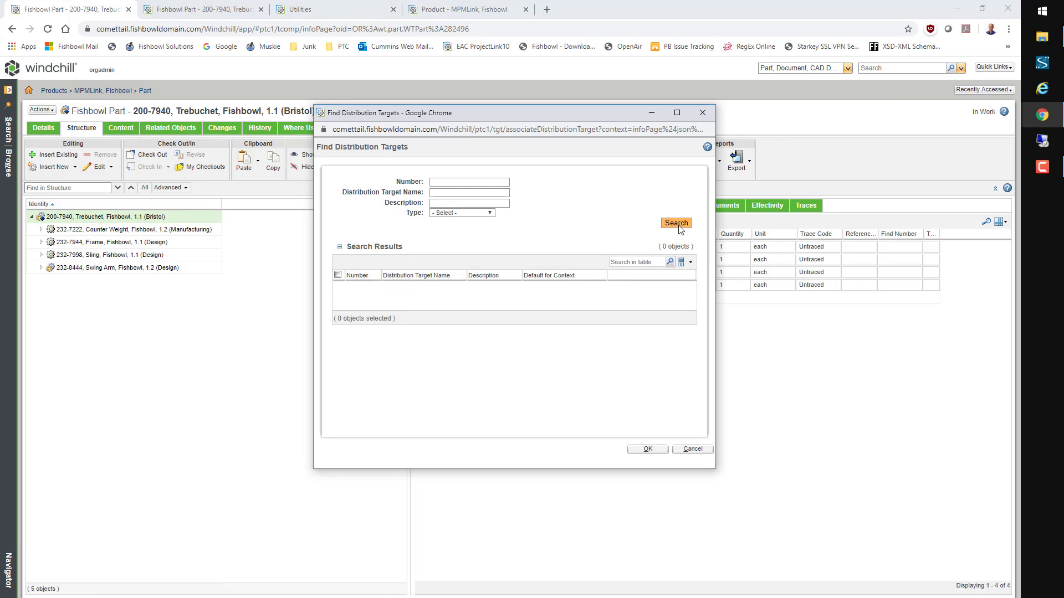
click(676, 224)
click(338, 302)
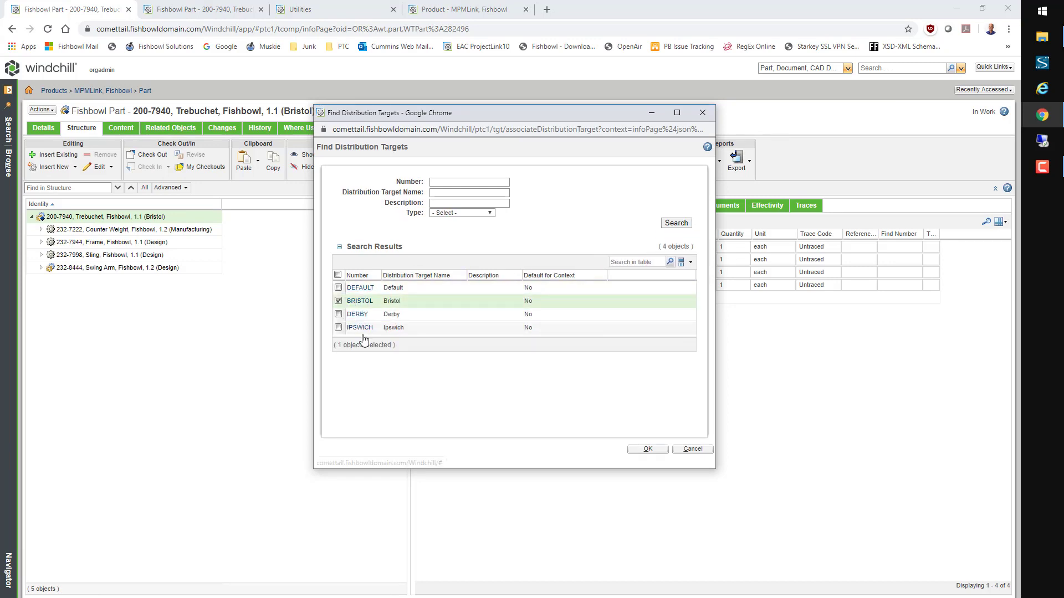
click(647, 449)
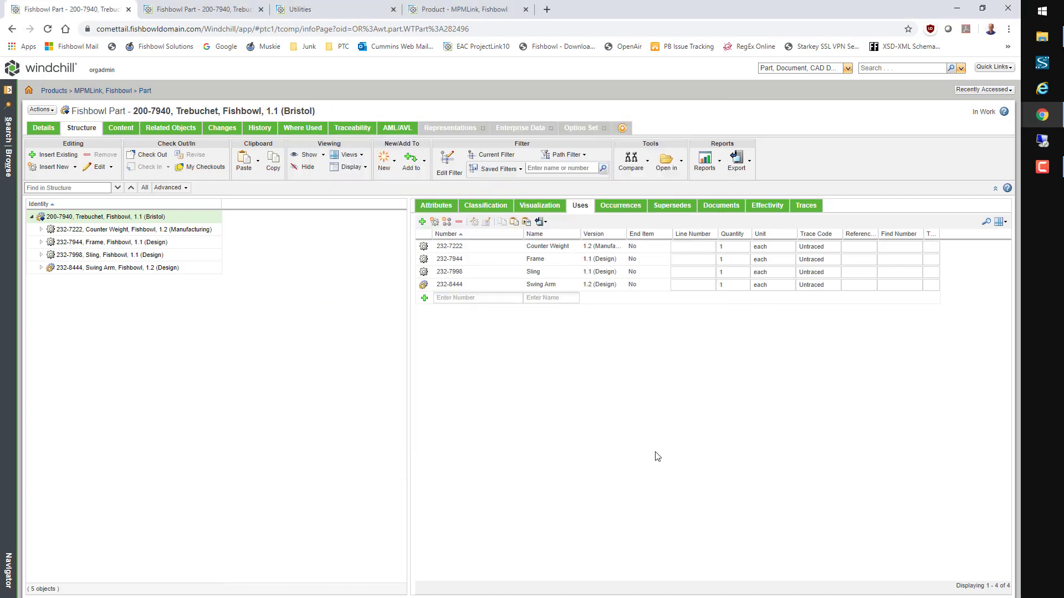
Step: Send the Bristol Trebuchet part to its distribution target
click(47, 111)
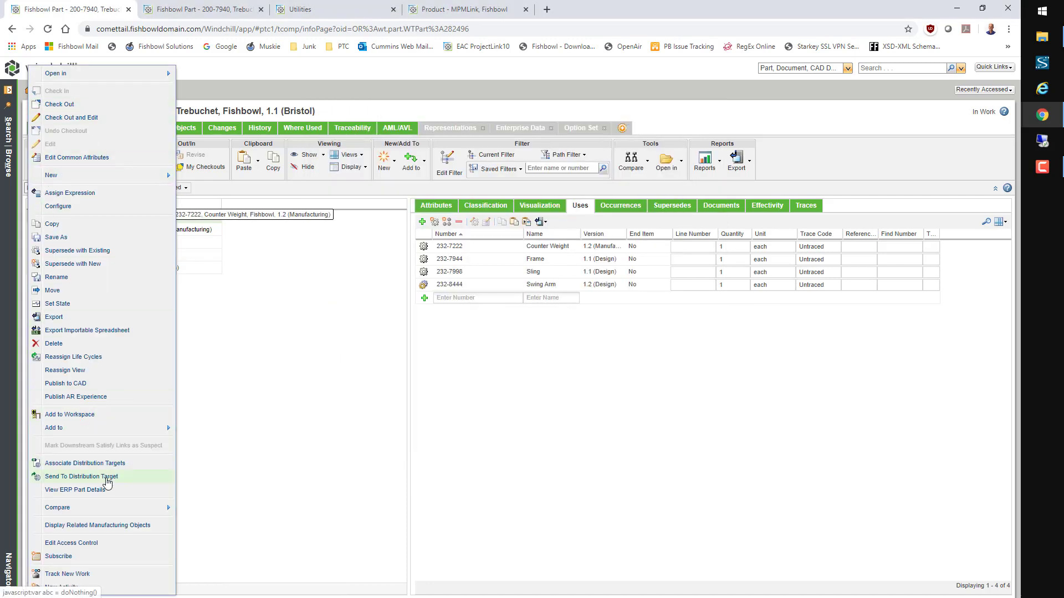
click(109, 477)
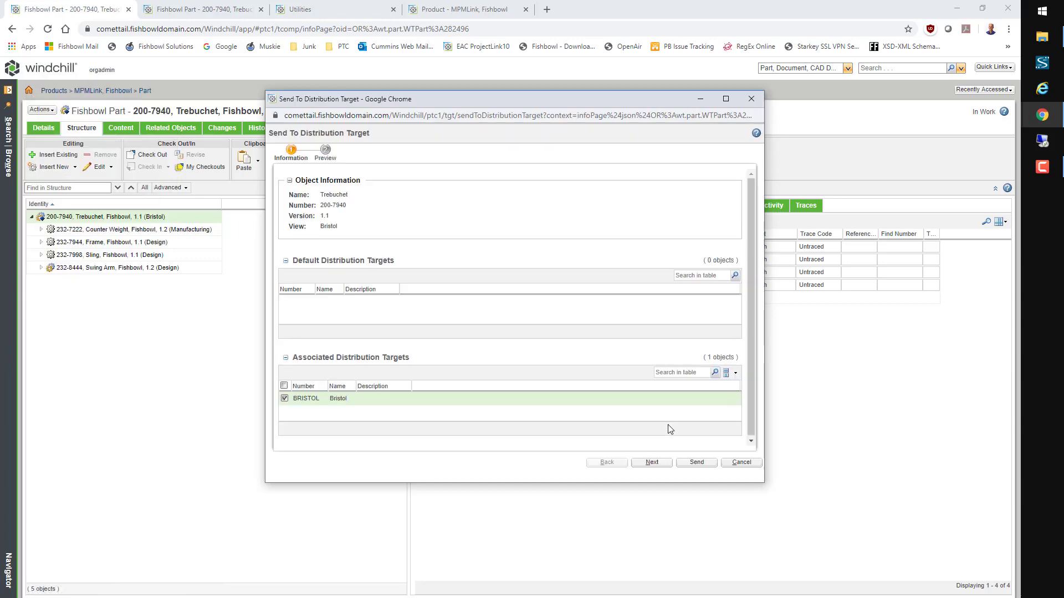
click(698, 465)
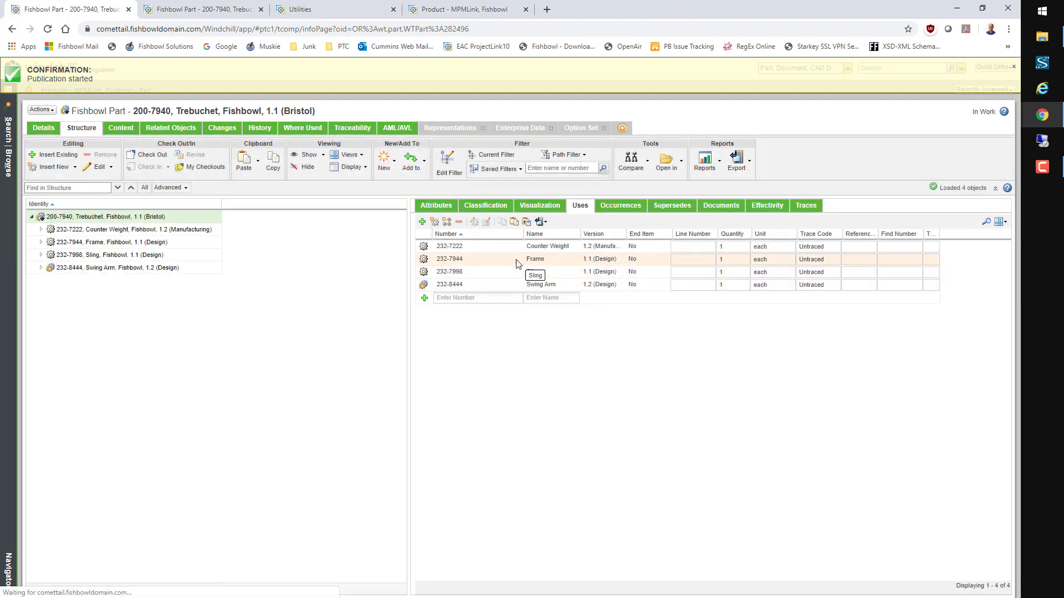
Step: Switch the structure to the Derby view and associate the DERBY distribution target
click(497, 169)
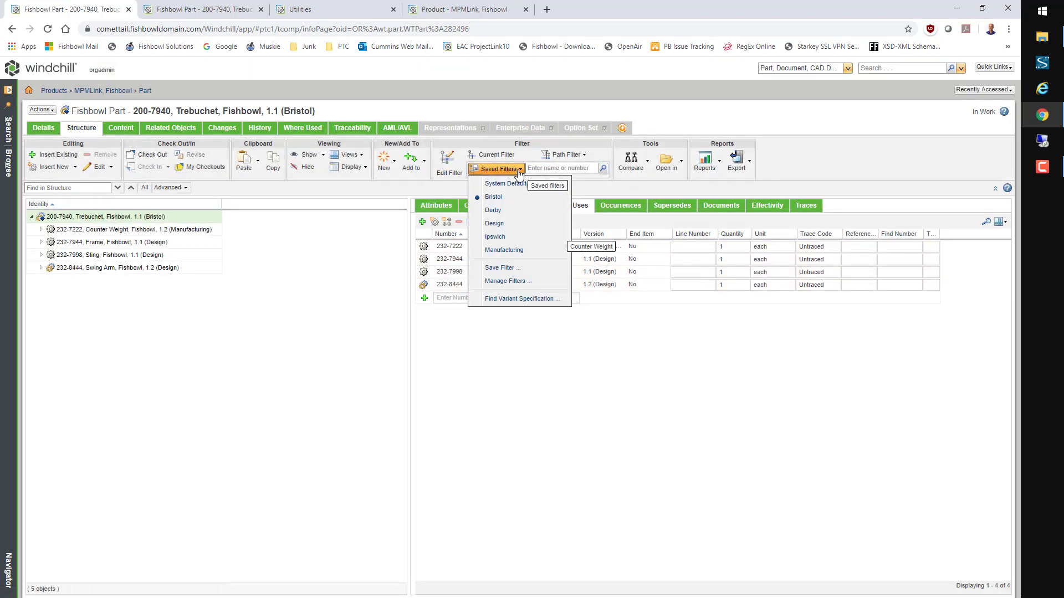
click(493, 210)
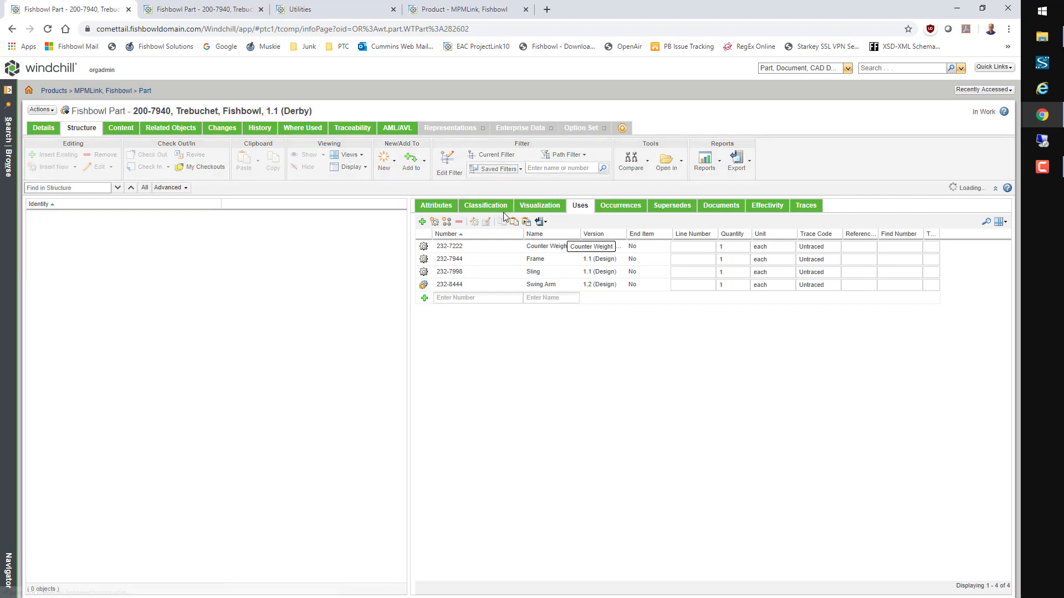
click(38, 110)
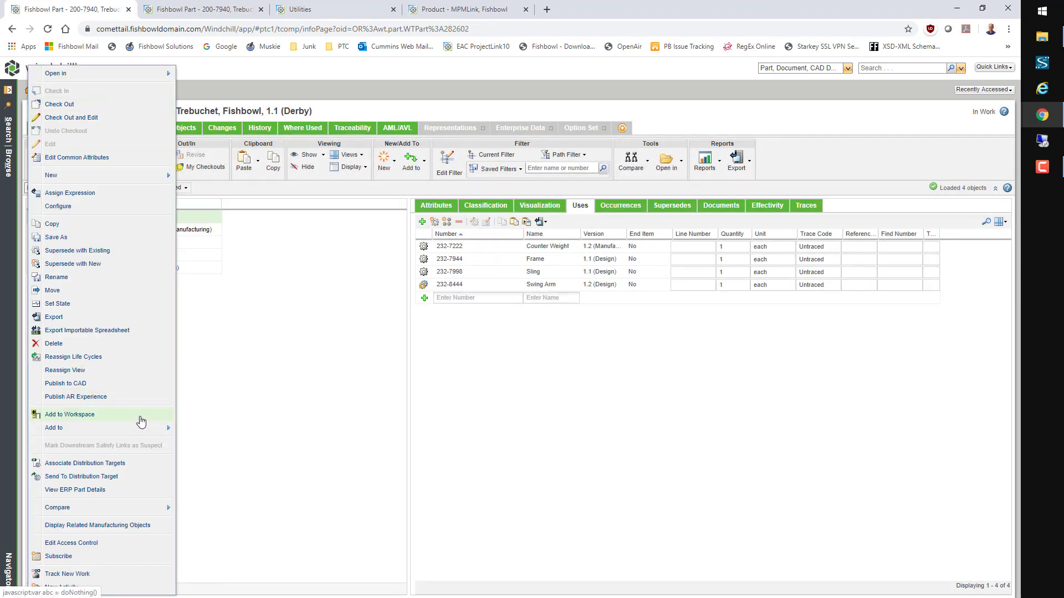
click(114, 463)
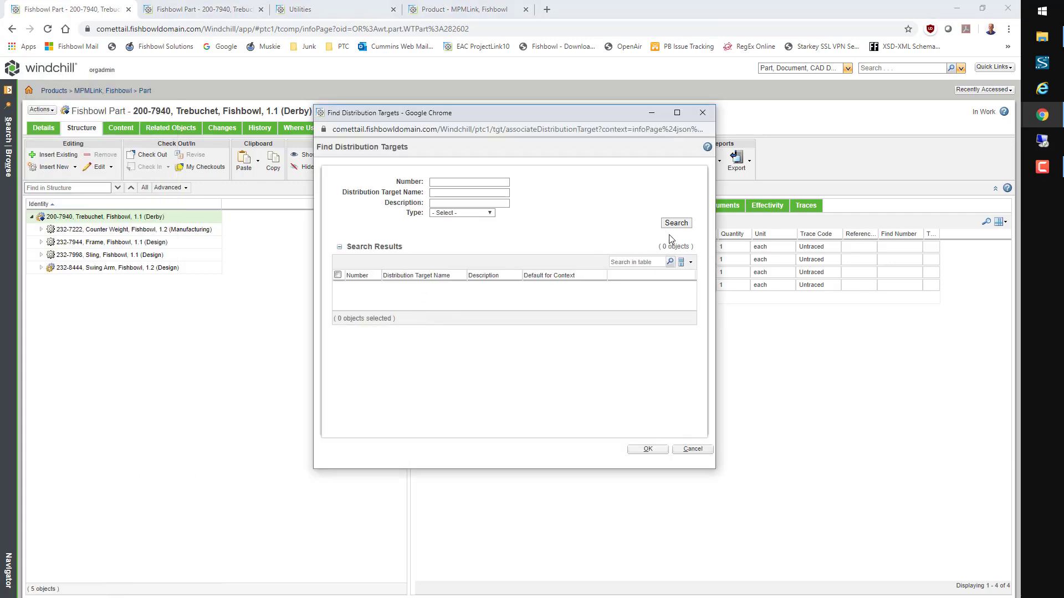
click(674, 223)
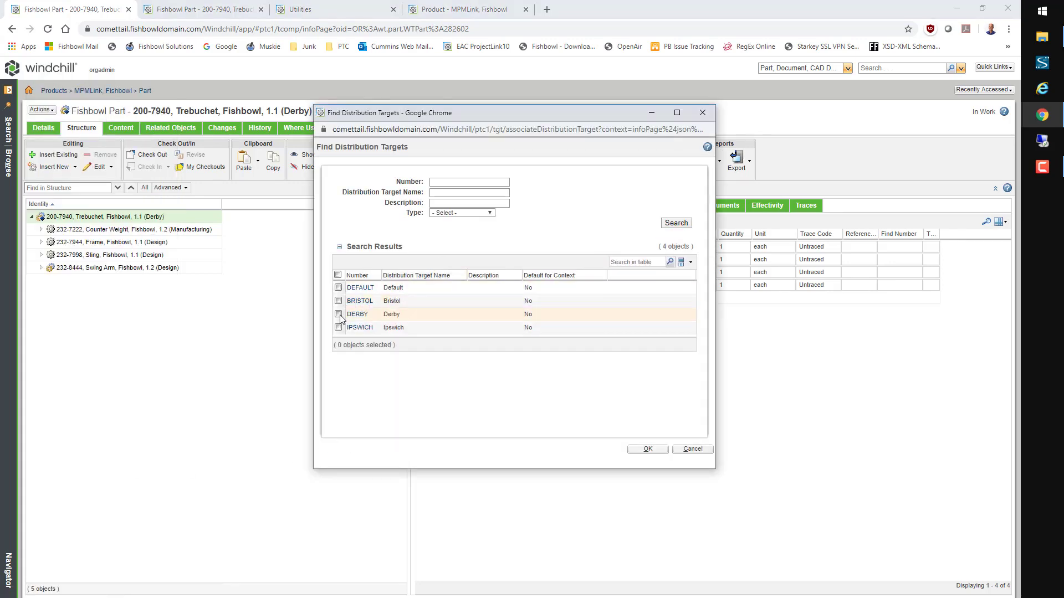
click(339, 315)
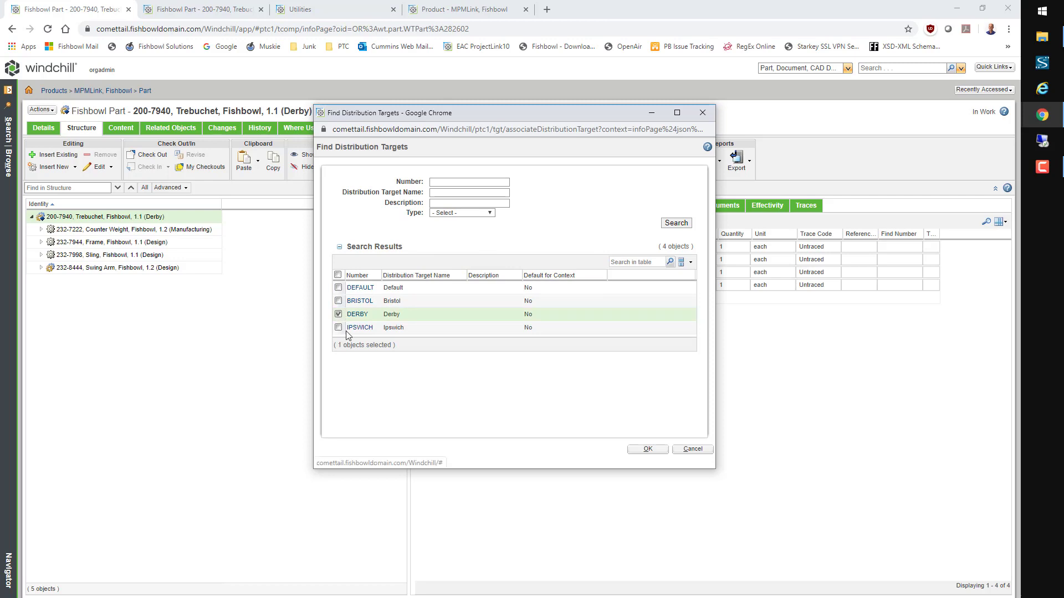
click(646, 450)
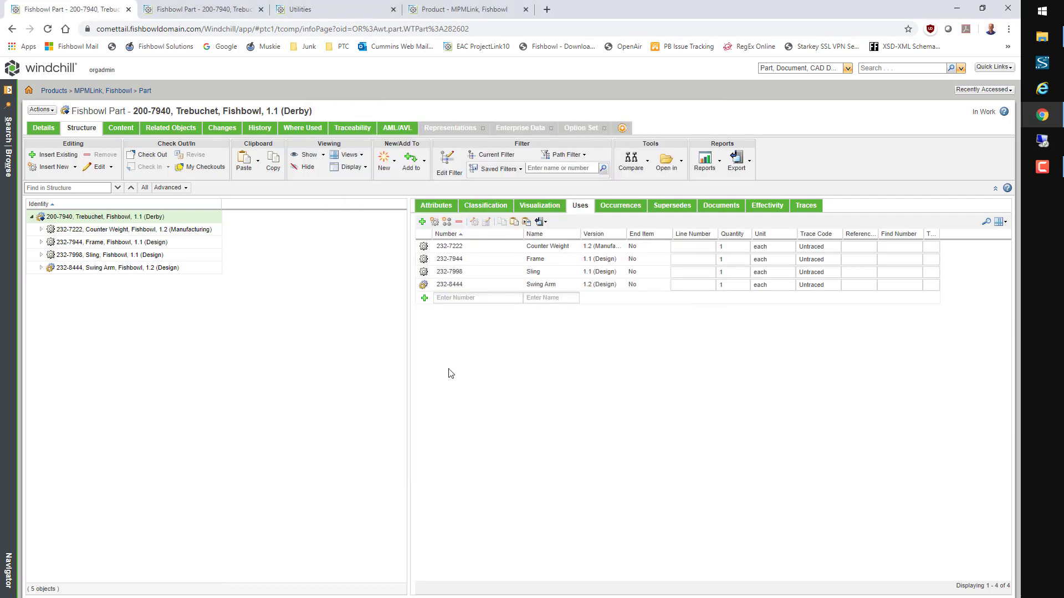
Step: Send the Derby Trebuchet root part to its distribution target
right_click(105, 216)
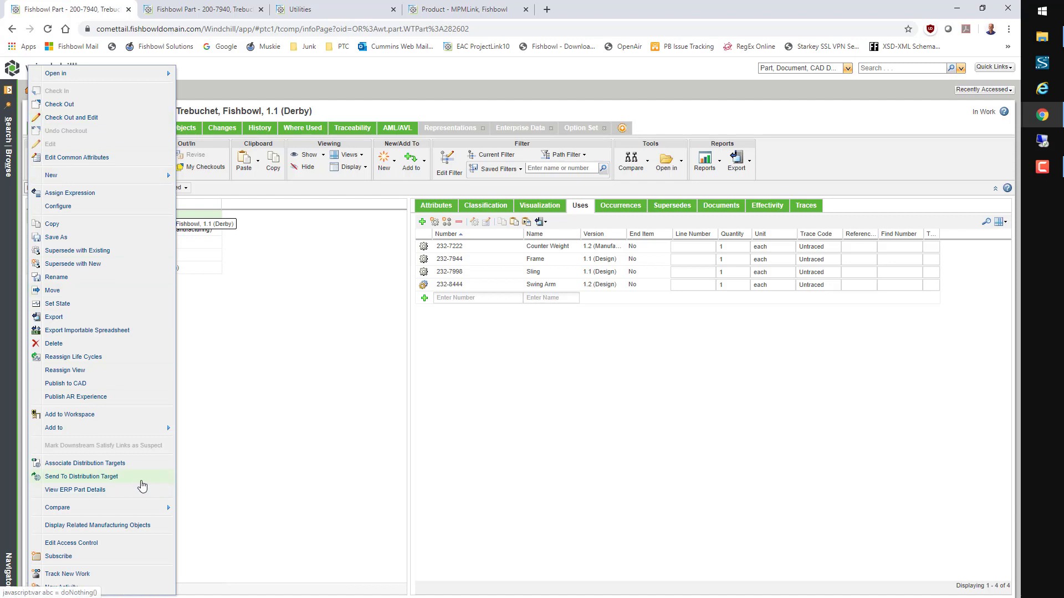
click(141, 482)
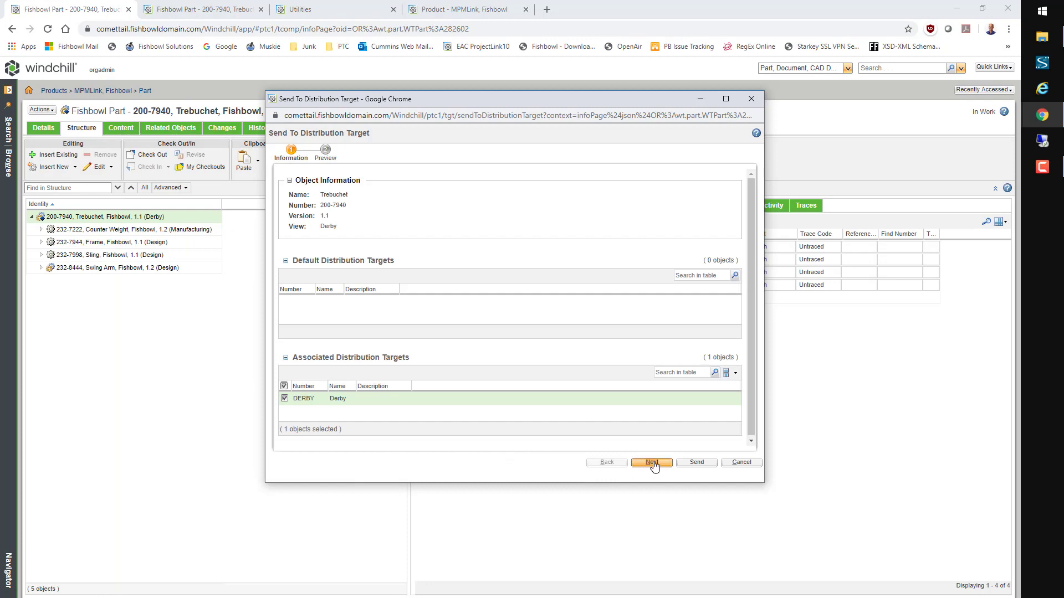
click(697, 463)
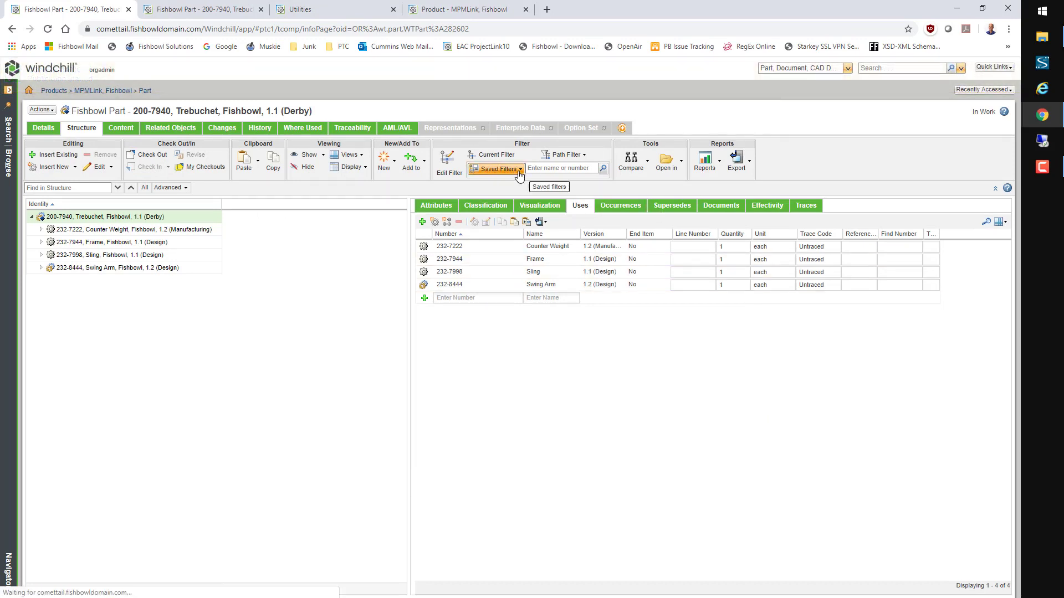
Step: Open ESIResponse_Fishbowl_1.xml from the Bristol folder on the TARGETS (Z:) drive
click(1050, 39)
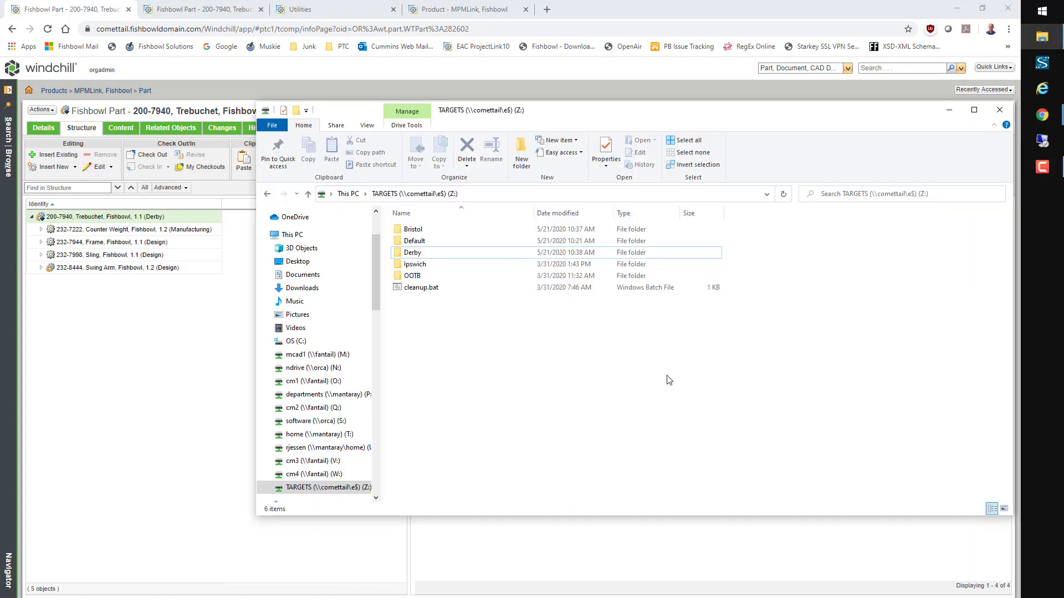
double_click(416, 230)
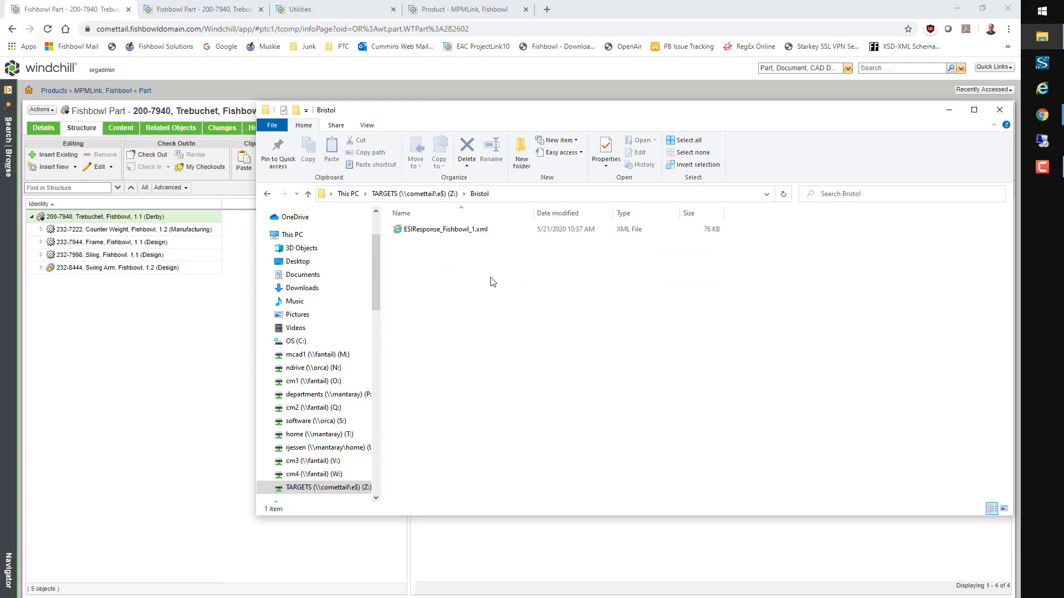
click(472, 231)
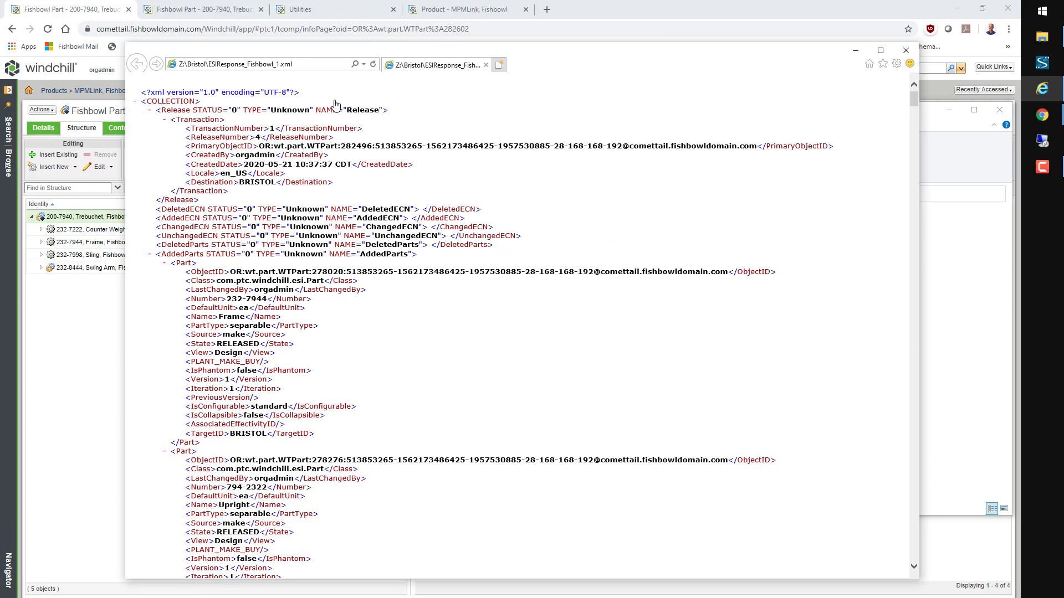
Step: Find Bucket Side Assembly in the Bristol XML, confirm its Bristol view, then close it
key(ctrl+f)
text(Bucket Side Assembly)
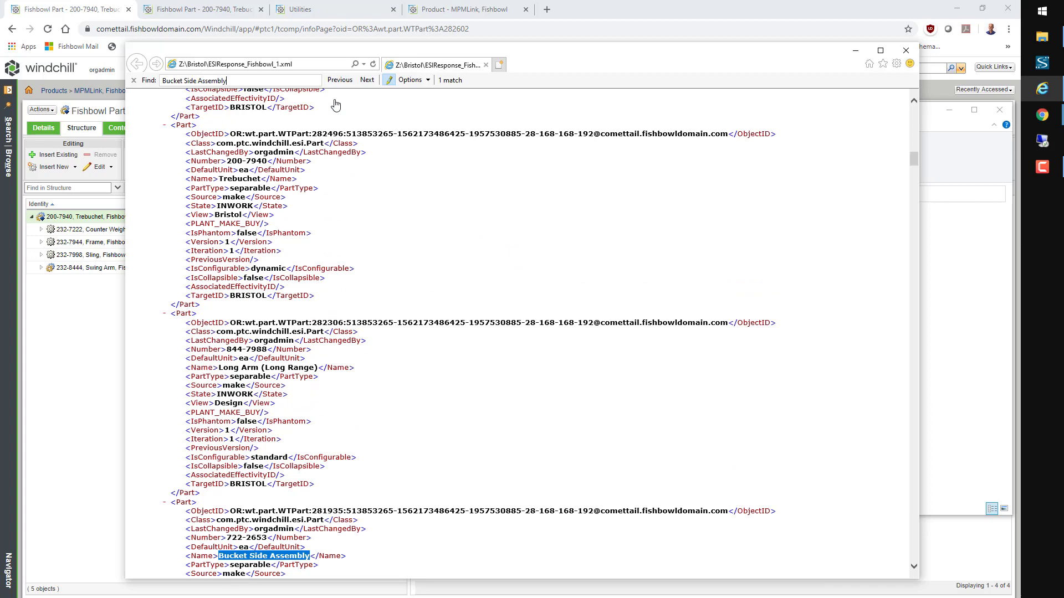
scroll(416, 238, down, 5)
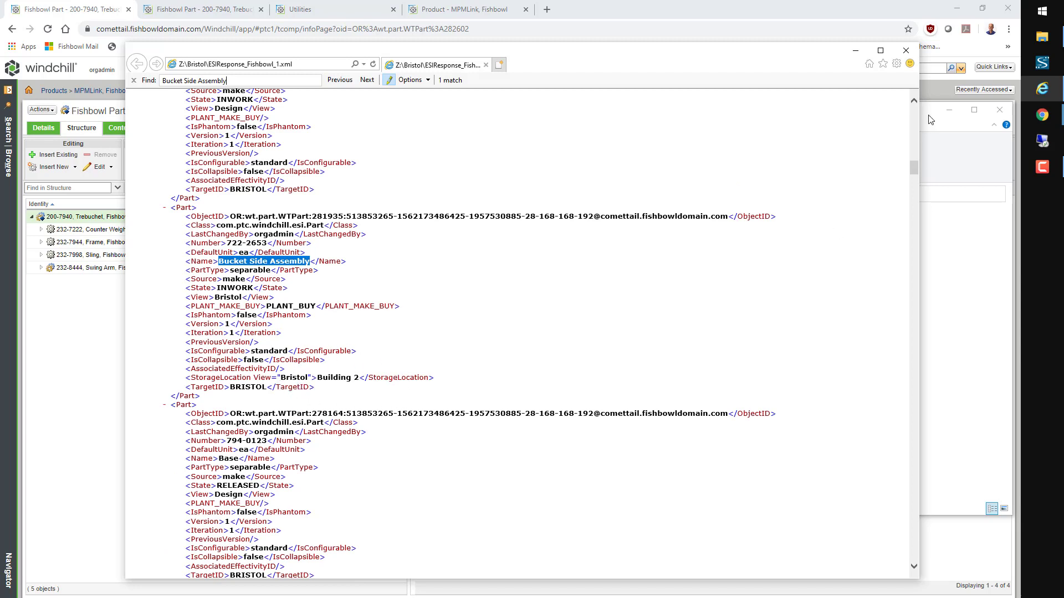
click(905, 51)
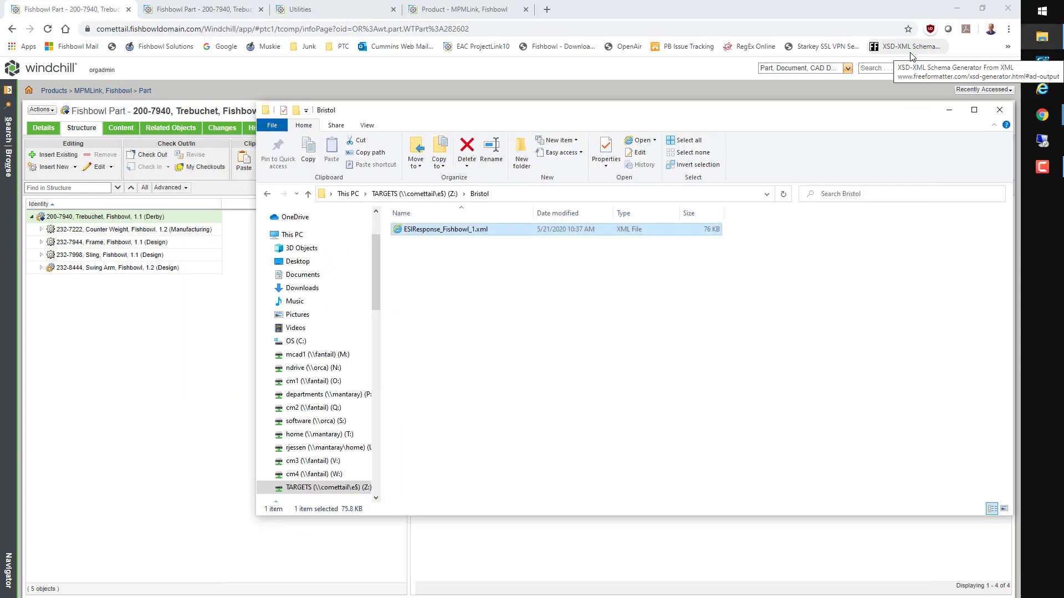
Step: Go back to TARGETS and open ESIResponse_Fishbowl_2.xml in the Derby folder
click(440, 195)
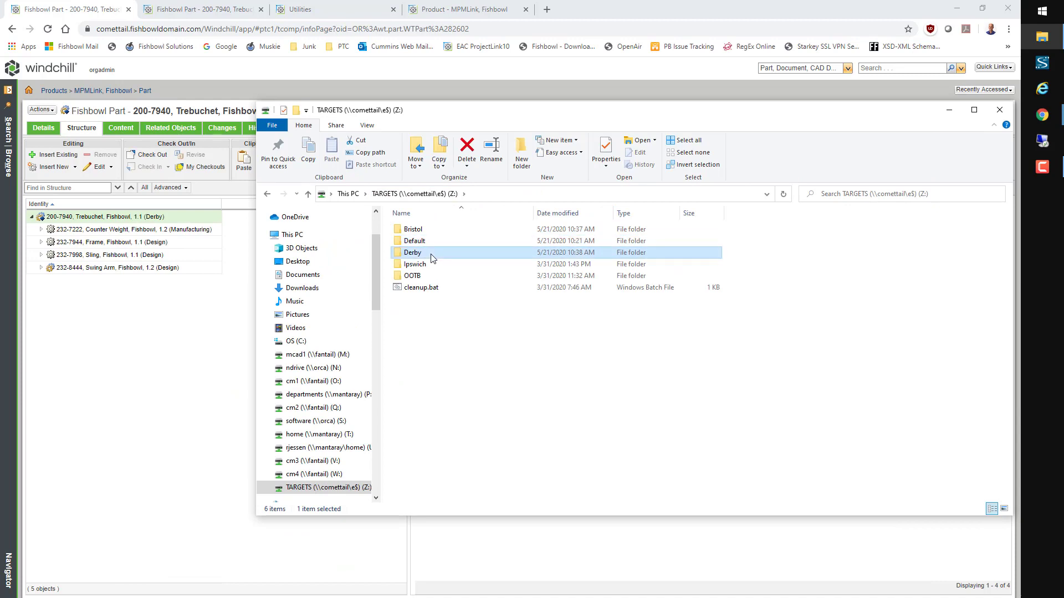
double_click(437, 253)
double_click(446, 230)
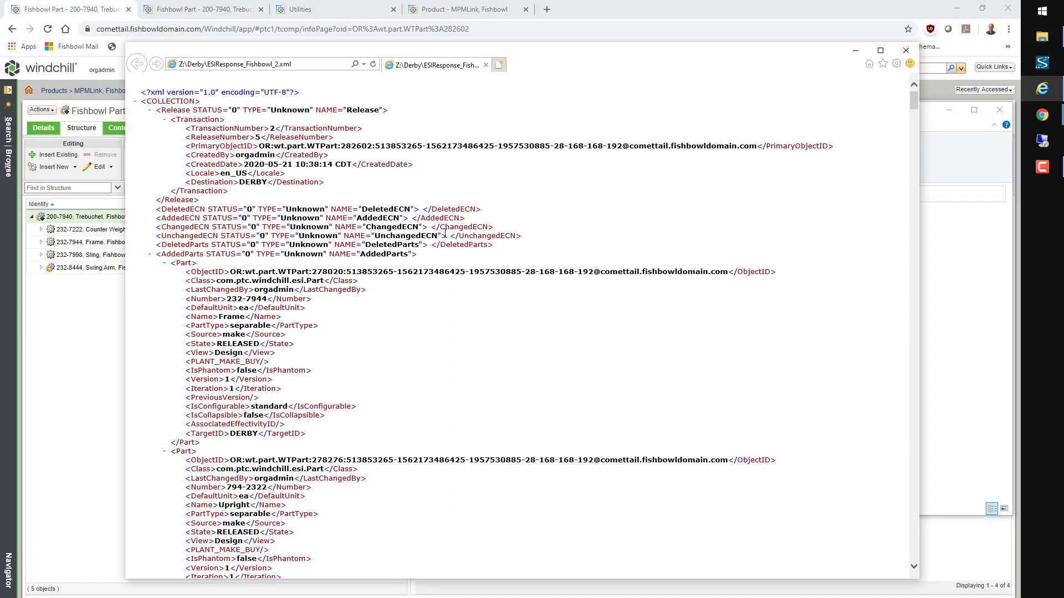
Step: Search the Derby XML for Bucket Side Assembly, showing Derby view, PLANT_MAKE and Rack 37
key(ctrl+f)
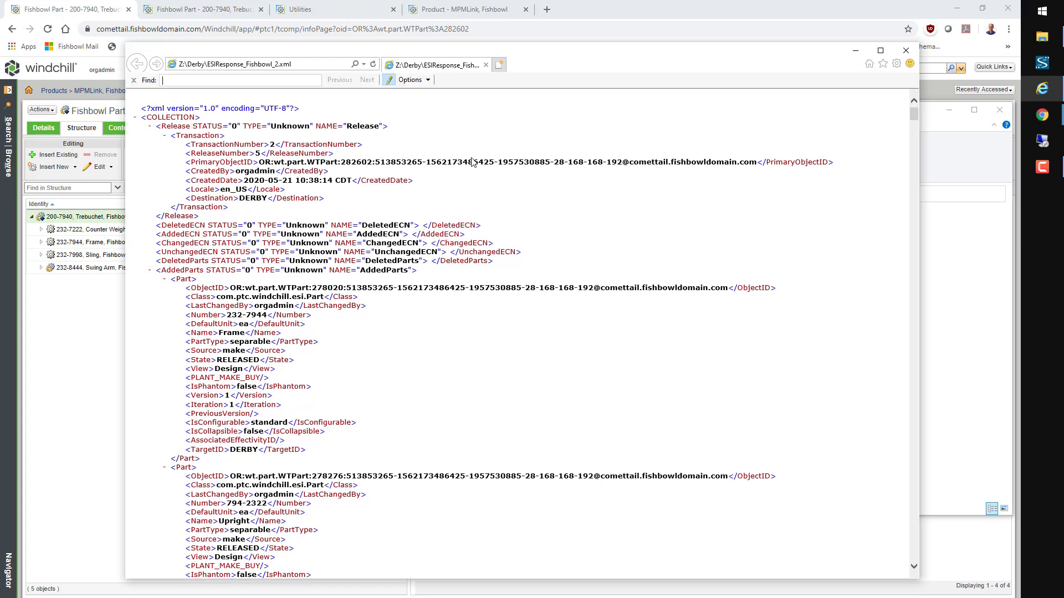
text(Bucket Side Assembly)
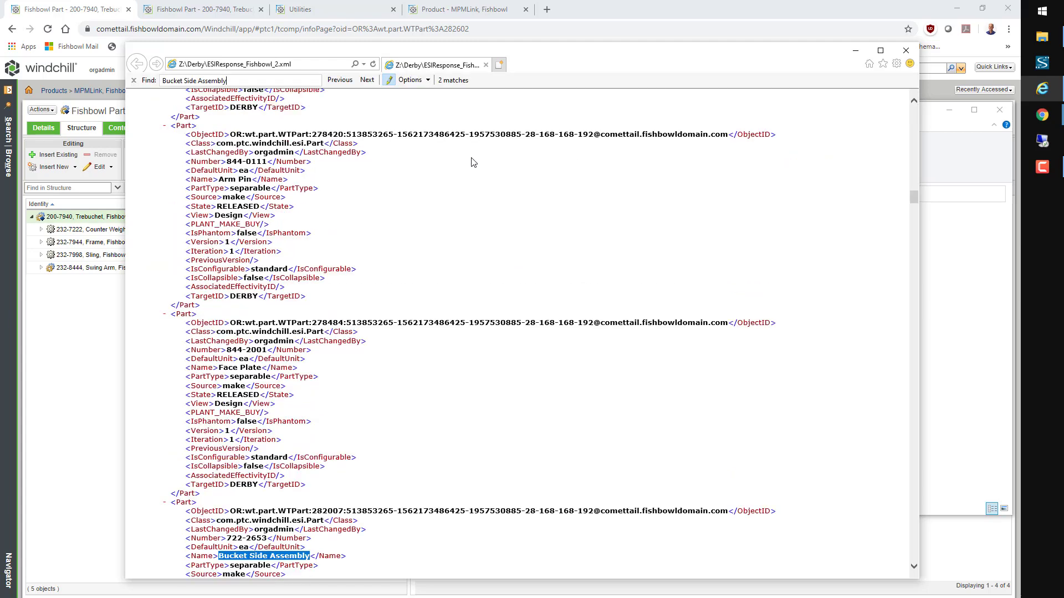
scroll(480, 221, down, 5)
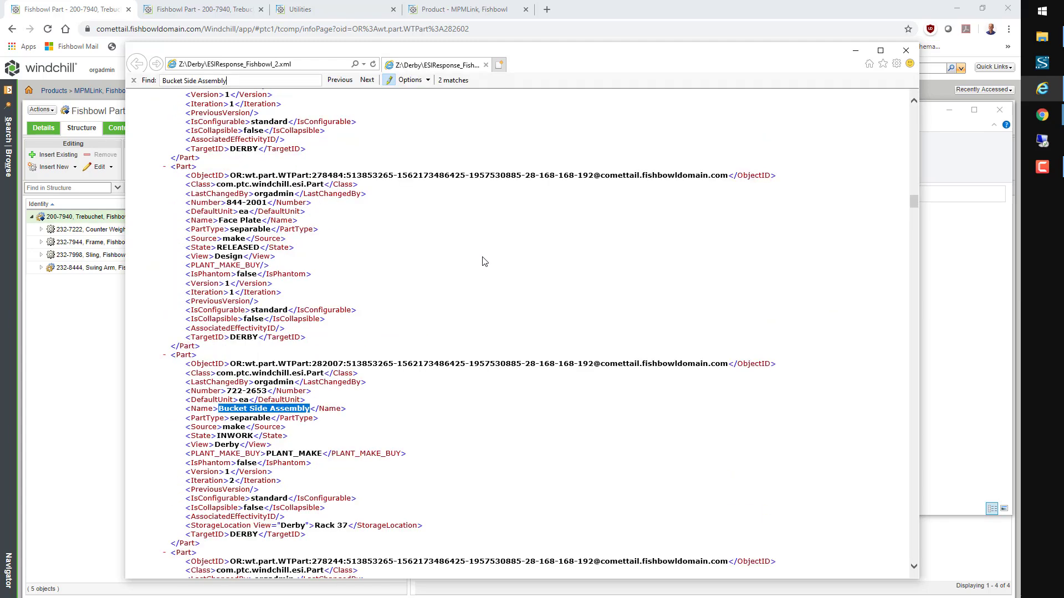